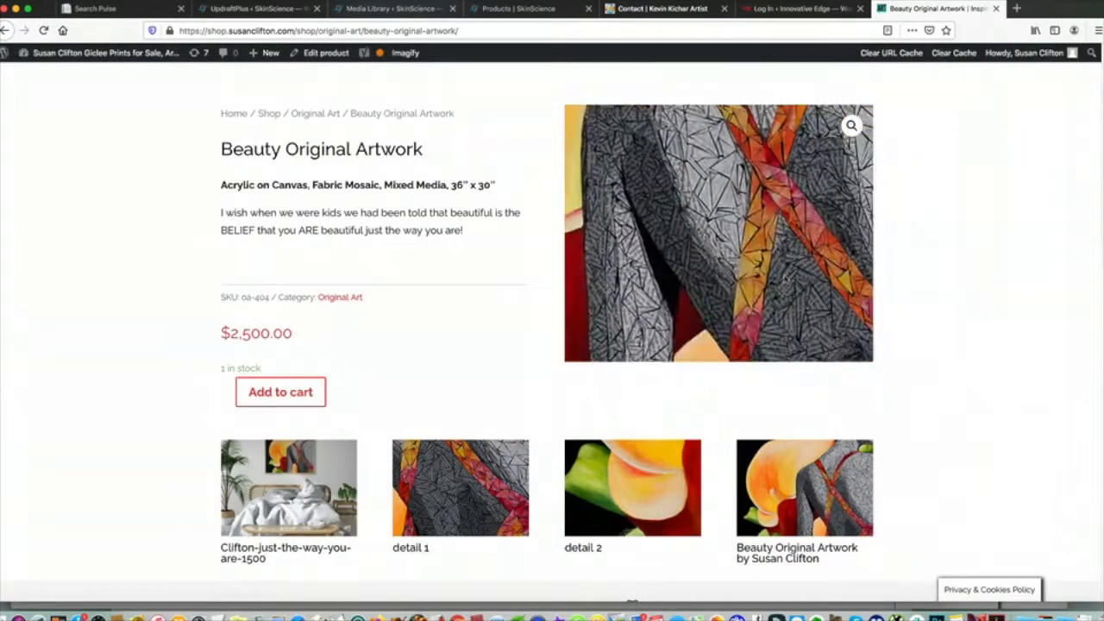
{"action": "left_click", "coordinate": [284, 486]}
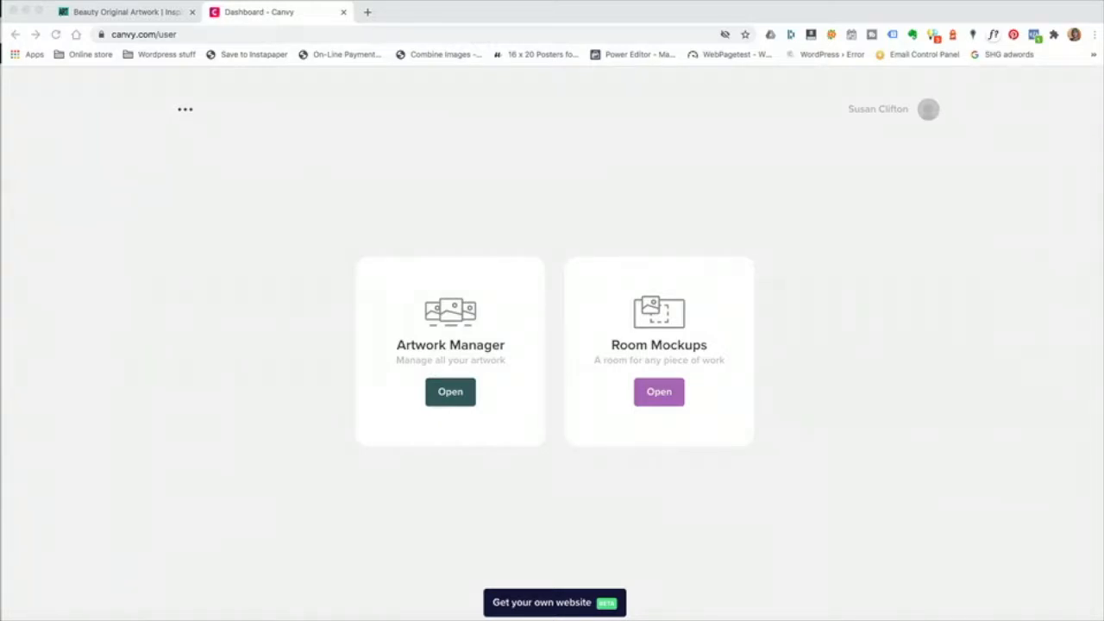
- In Canvy's Artwork Manager, upload NAMASTE-1600.jpg from the NAMASTE folder inside GREYMATTER as a new artwork
{"action": "left_click", "coordinate": [450, 392]}
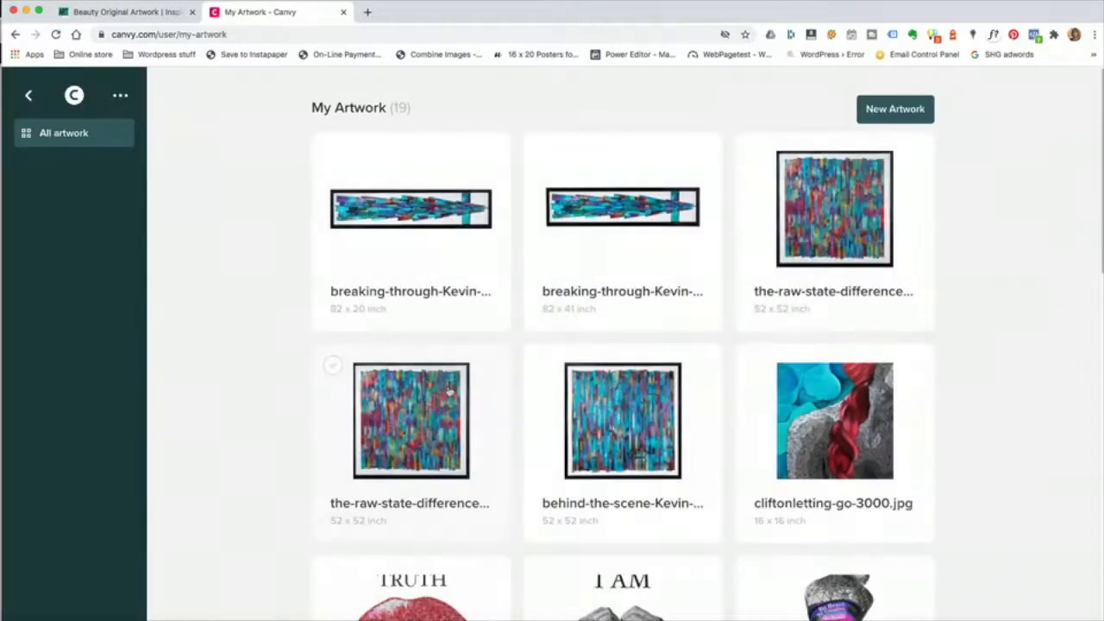
{"action": "left_click", "coordinate": [904, 115]}
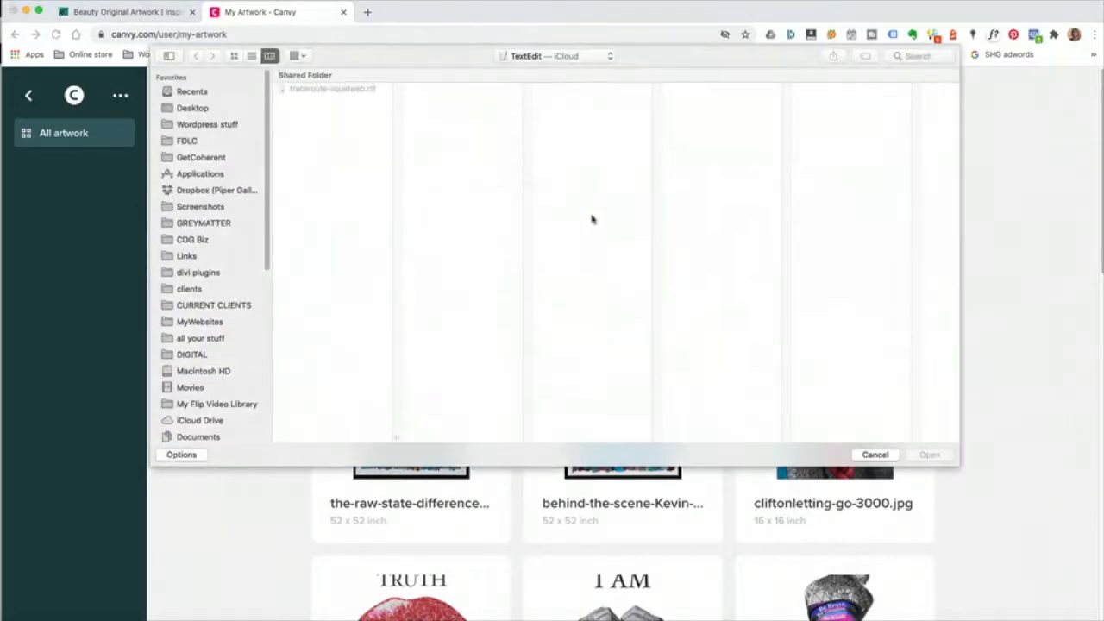
{"action": "scroll", "coordinate": [208, 294], "scroll_direction": "down", "scroll_amount": 2}
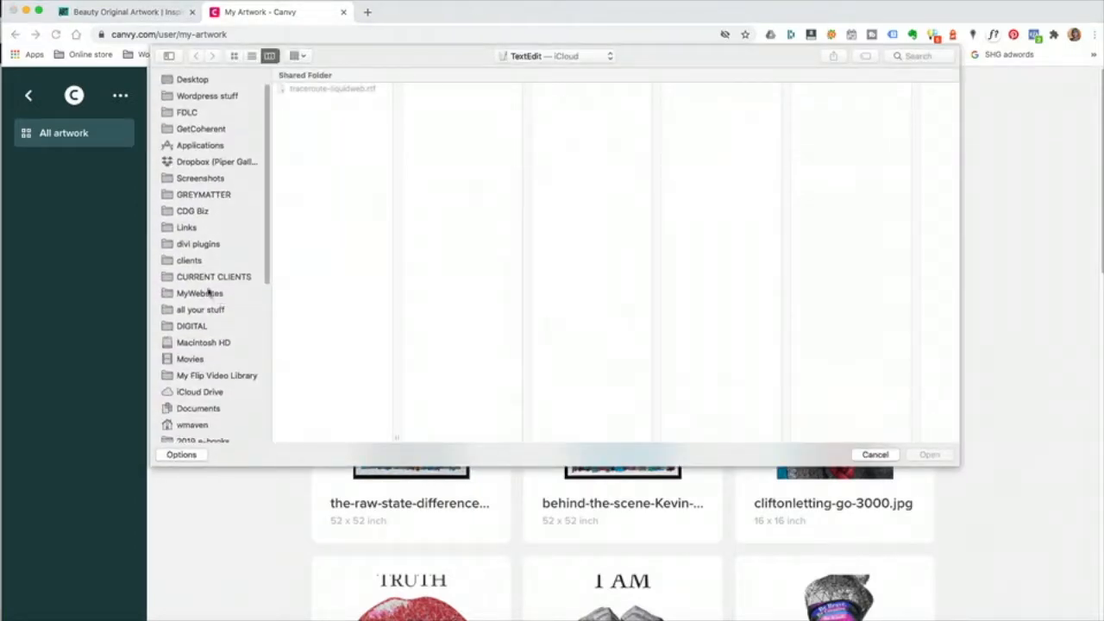
{"action": "left_click", "coordinate": [200, 197]}
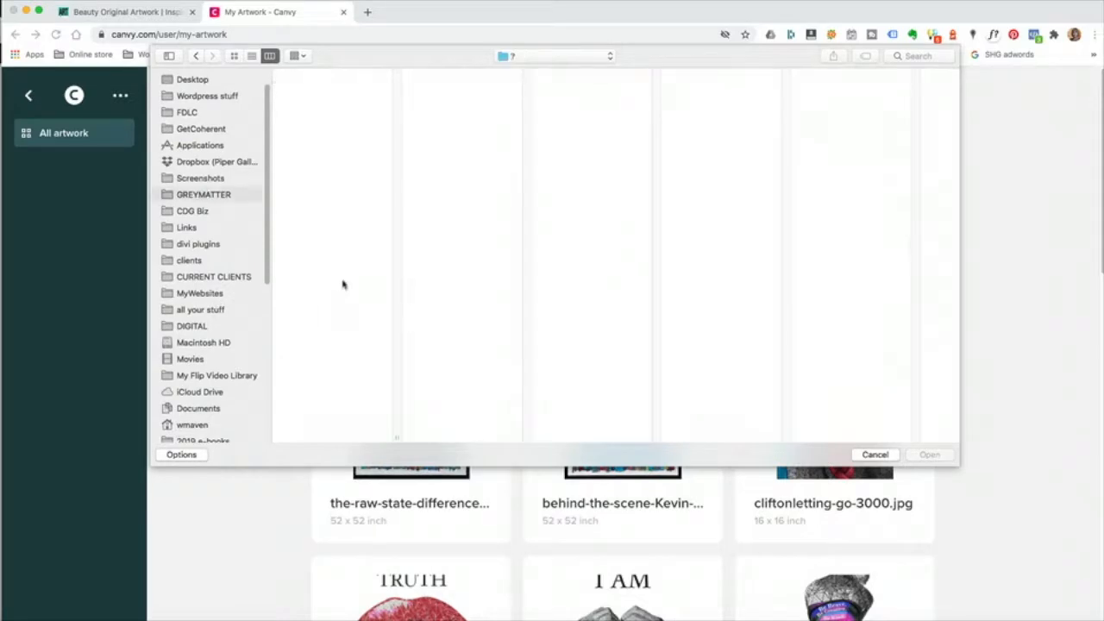
{"action": "scroll", "coordinate": [341, 312], "scroll_direction": "down", "scroll_amount": 8}
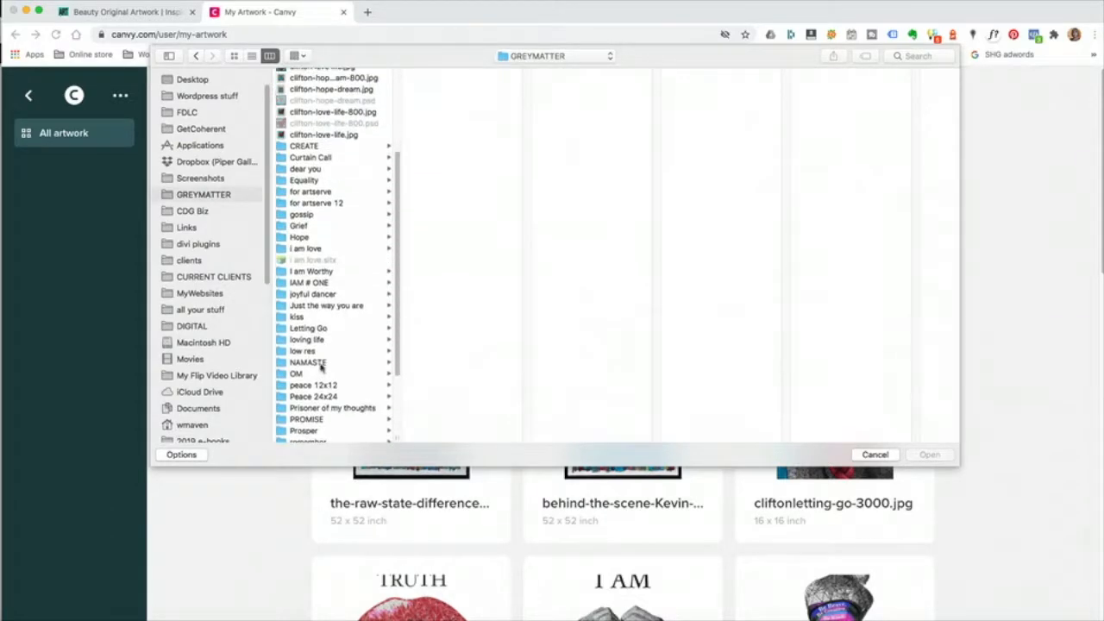
{"action": "left_click", "coordinate": [311, 362]}
{"action": "left_click", "coordinate": [456, 75]}
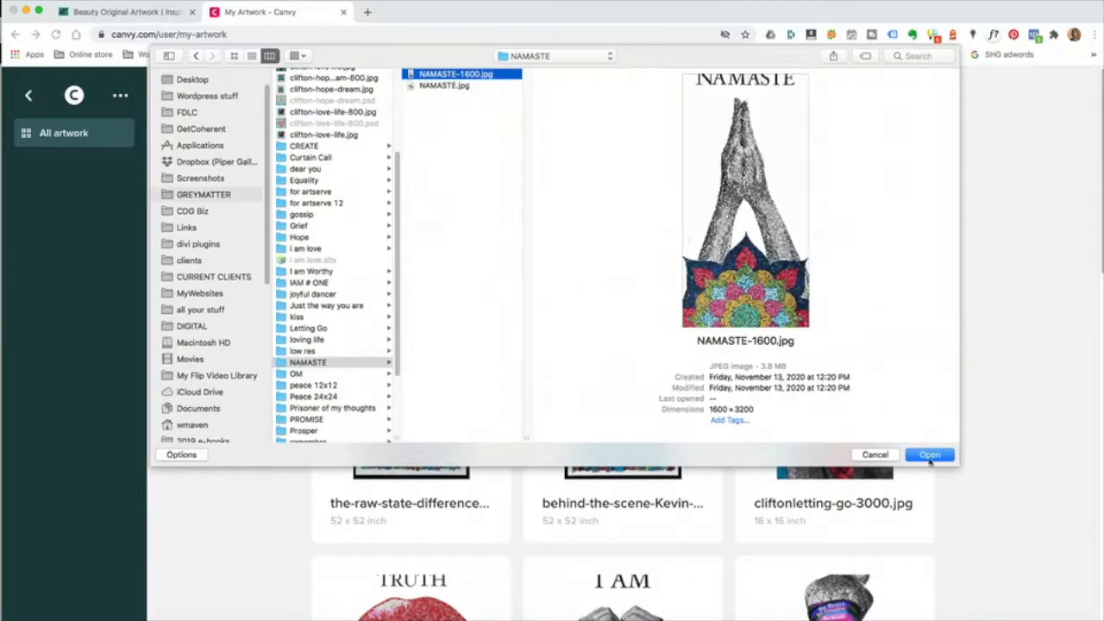
{"action": "left_click", "coordinate": [930, 455]}
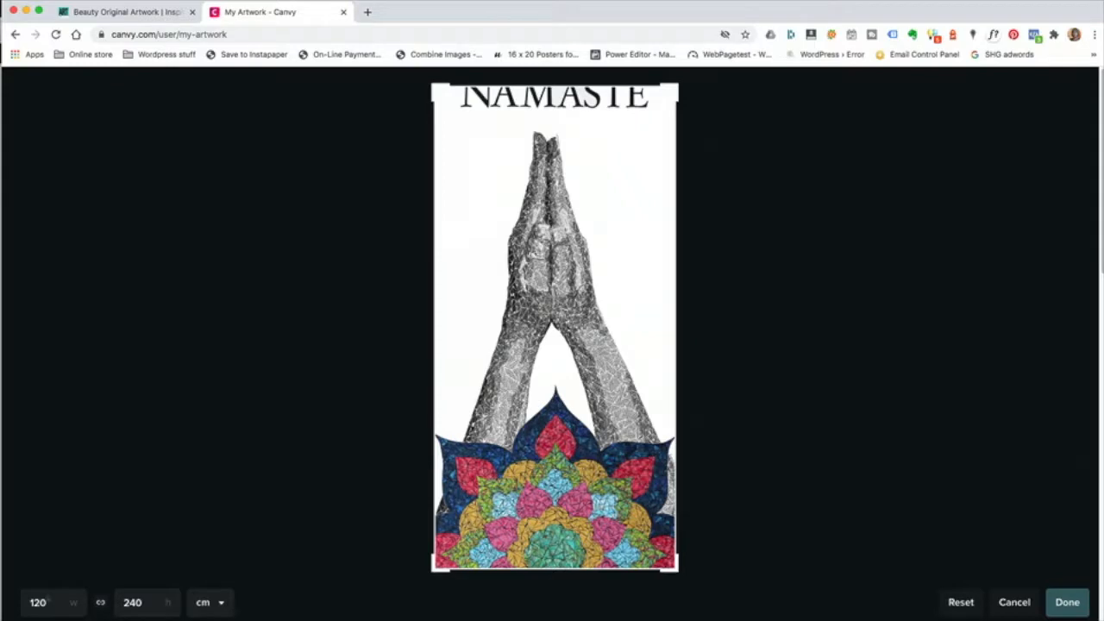
- Size the uploaded artwork in inches with a width of 30 and finish adding it
{"action": "left_click", "coordinate": [221, 606]}
{"action": "left_click", "coordinate": [207, 616]}
{"action": "left_click", "coordinate": [25, 602]}
{"action": "left_click", "coordinate": [40, 601]}
{"action": "key", "text": "BackSpace"}
{"action": "key", "text": "BackSpace"}
{"action": "type", "text": "30"}
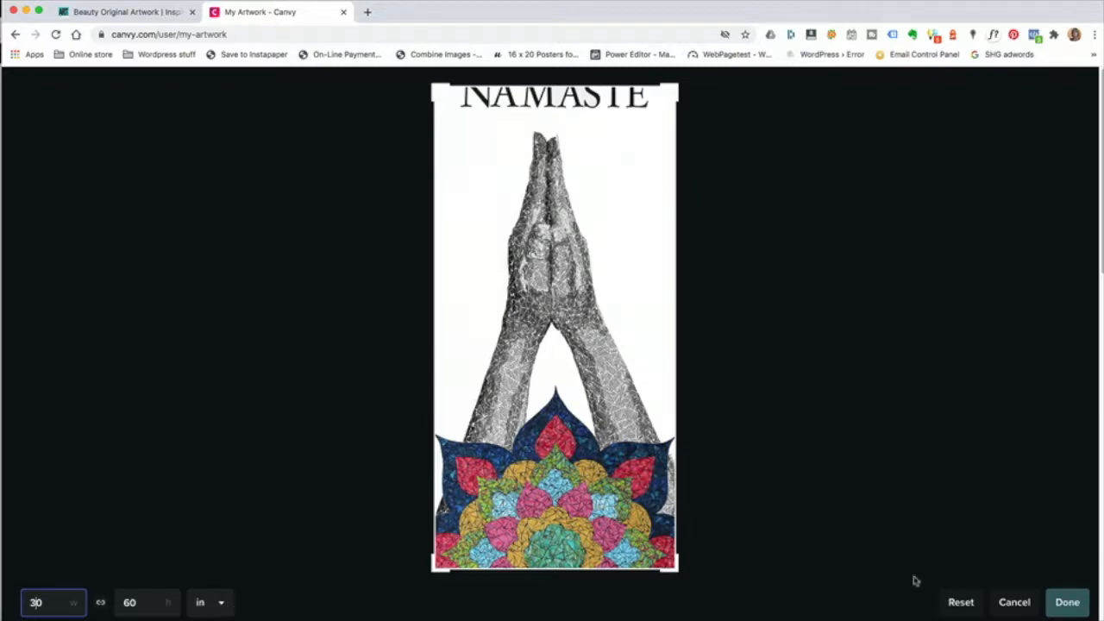
{"action": "left_click", "coordinate": [1075, 610]}
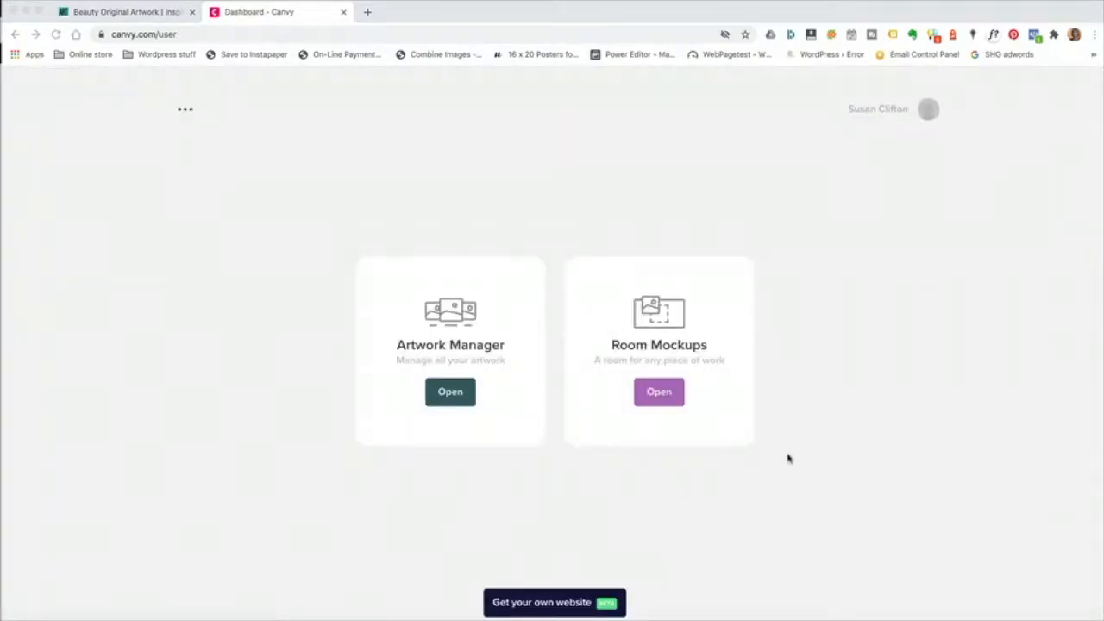
- Open the blue-walled room mockup with two white pendant lamps and black shelving, and move the artwork lower on the wall
{"action": "left_click", "coordinate": [656, 395]}
{"action": "left_click", "coordinate": [656, 395]}
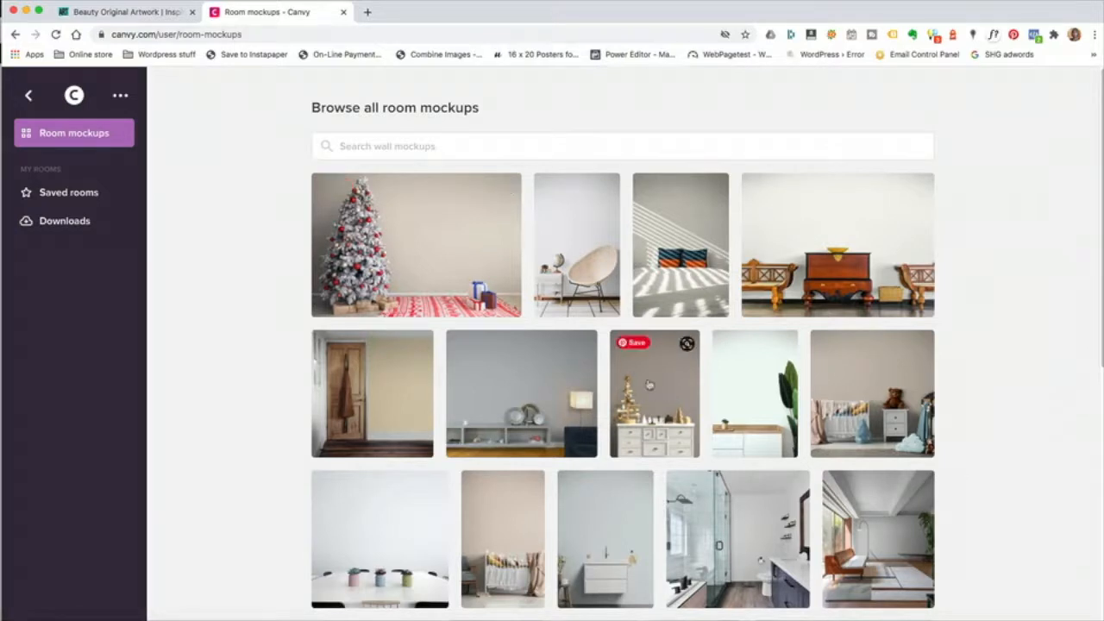
{"action": "scroll", "coordinate": [648, 384], "scroll_direction": "down", "scroll_amount": 2}
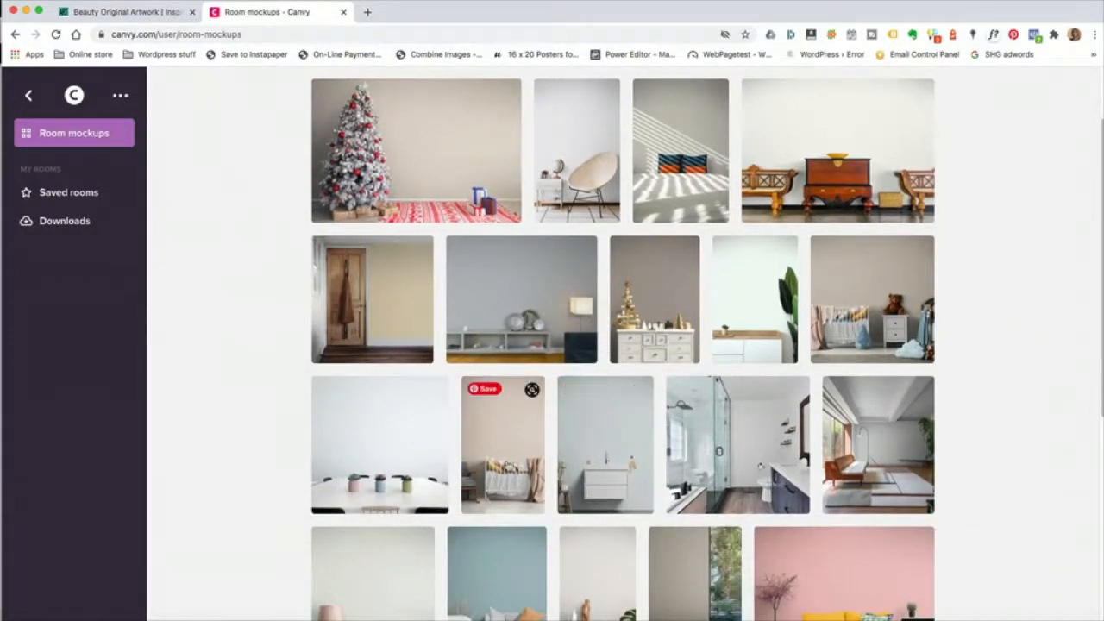
{"action": "scroll", "coordinate": [505, 453], "scroll_direction": "down", "scroll_amount": 3}
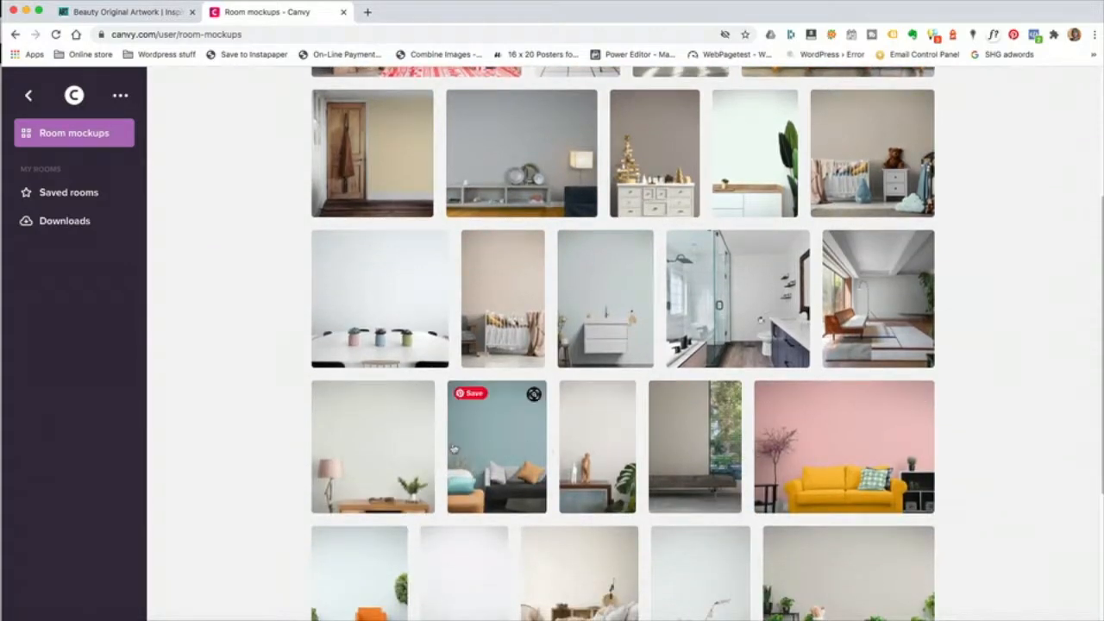
{"action": "scroll", "coordinate": [448, 444], "scroll_direction": "down", "scroll_amount": 1}
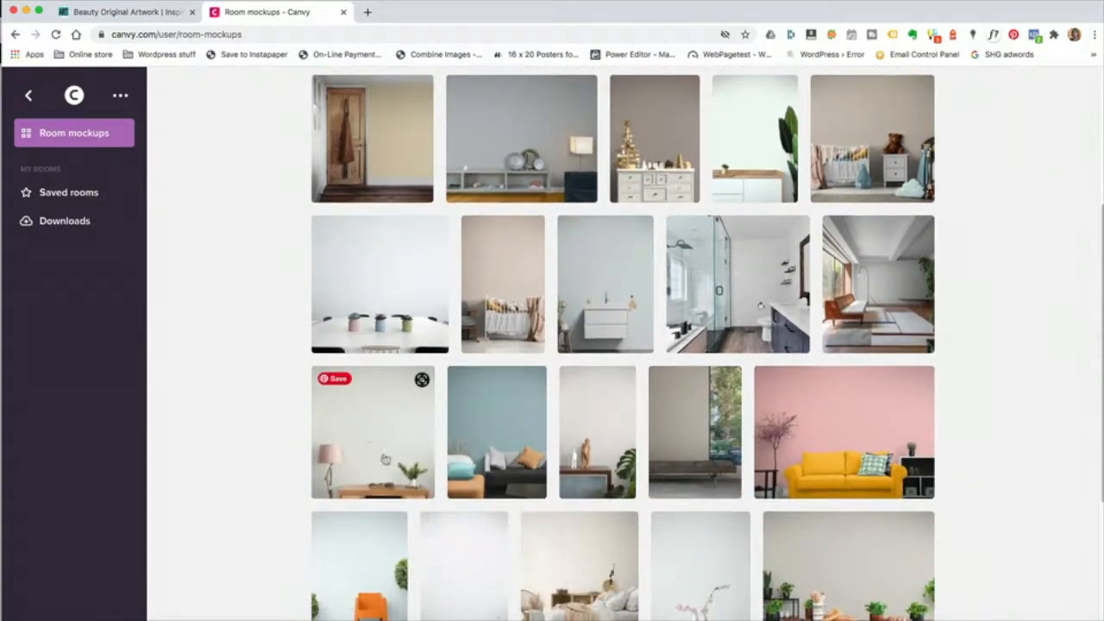
{"action": "scroll", "coordinate": [380, 406], "scroll_direction": "down", "scroll_amount": 3}
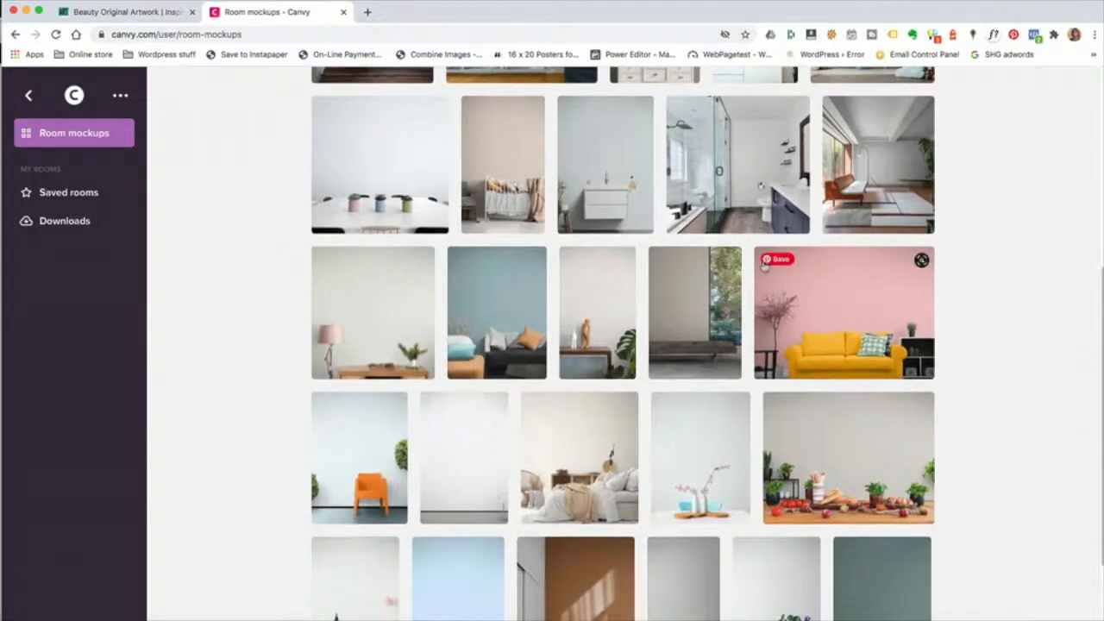
{"action": "scroll", "coordinate": [778, 455], "scroll_direction": "down", "scroll_amount": 6}
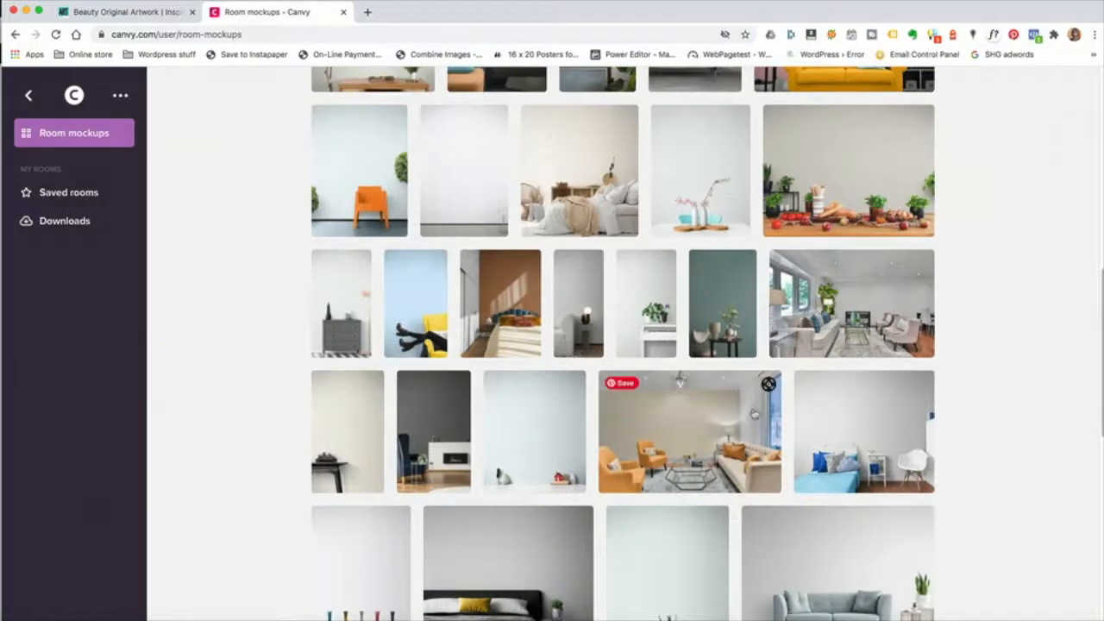
{"action": "scroll", "coordinate": [759, 413], "scroll_direction": "down", "scroll_amount": 5}
{"action": "scroll", "coordinate": [762, 348], "scroll_direction": "down", "scroll_amount": 8}
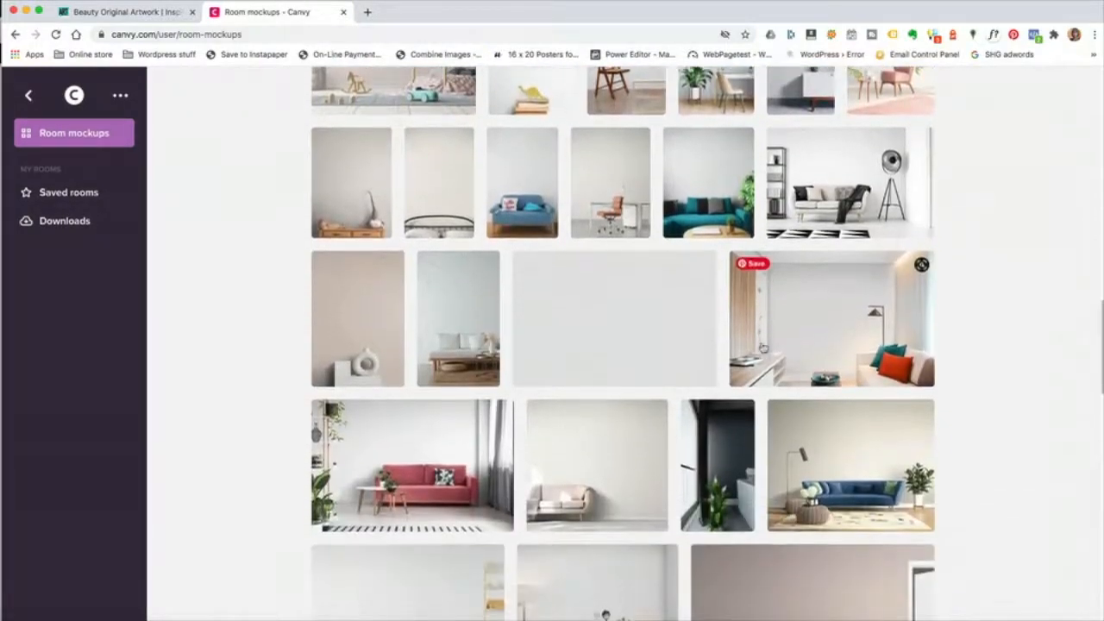
{"action": "scroll", "coordinate": [762, 348], "scroll_direction": "down", "scroll_amount": 8}
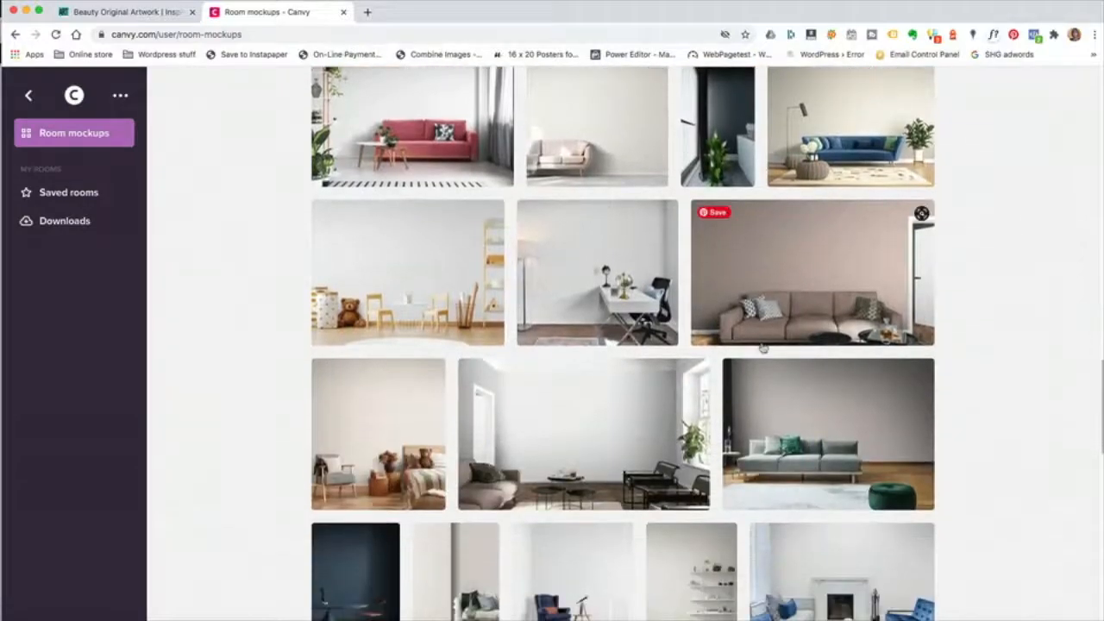
{"action": "scroll", "coordinate": [762, 348], "scroll_direction": "down", "scroll_amount": 15}
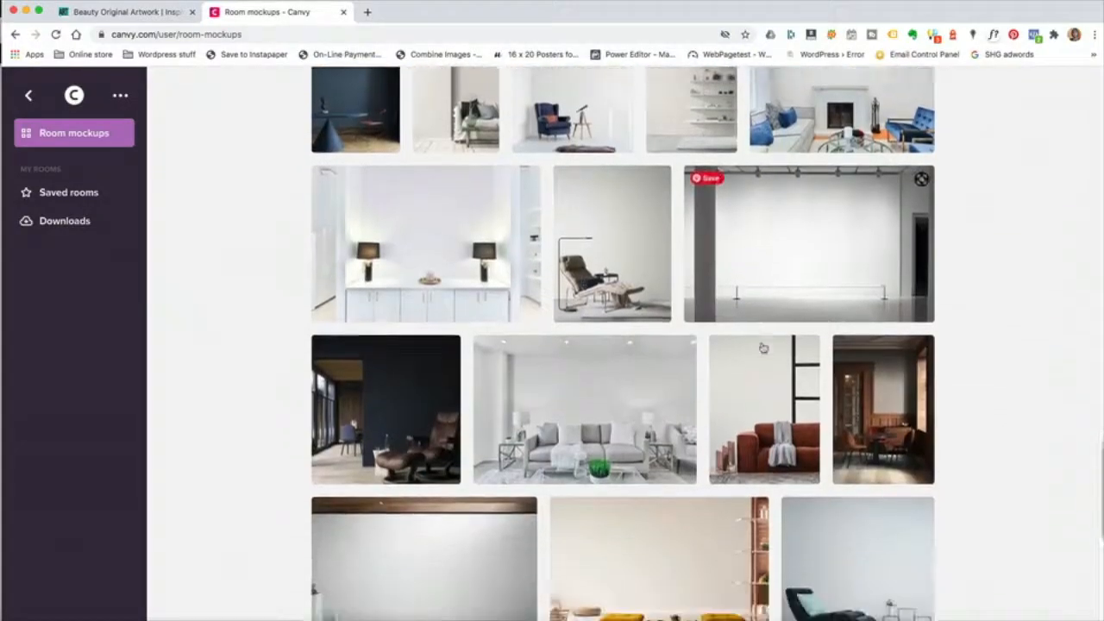
{"action": "scroll", "coordinate": [763, 348], "scroll_direction": "down", "scroll_amount": 12}
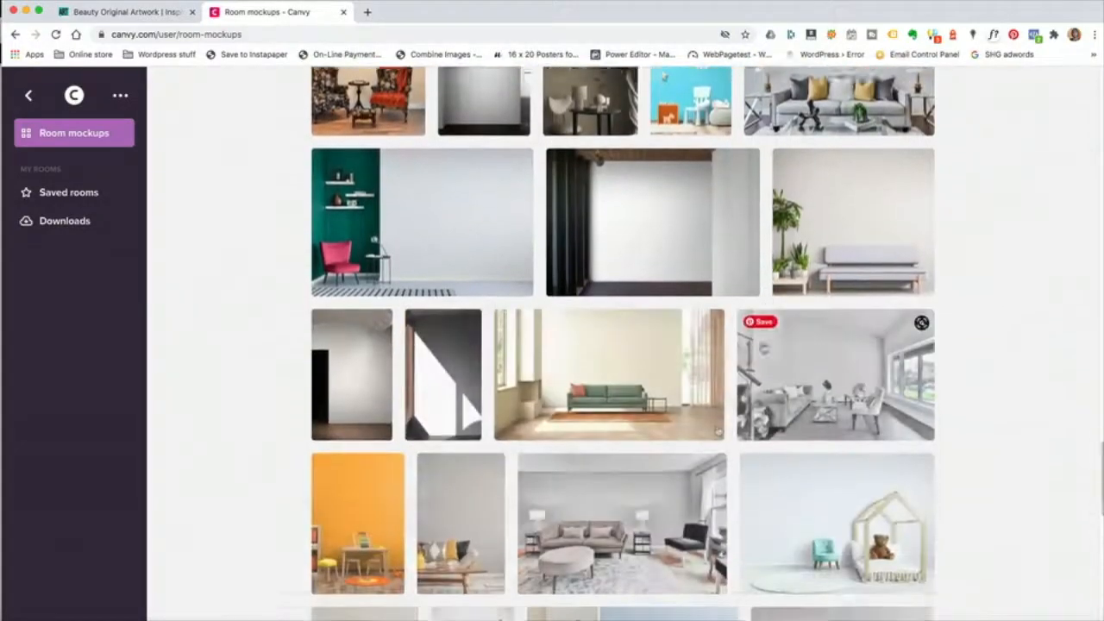
{"action": "scroll", "coordinate": [597, 399], "scroll_direction": "down", "scroll_amount": 11}
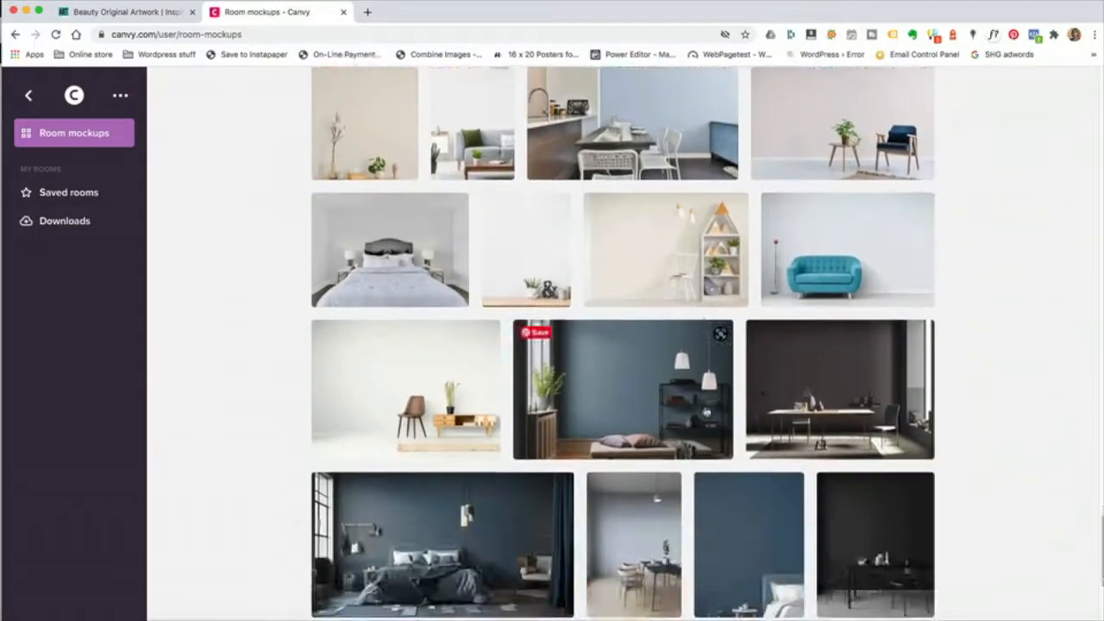
{"action": "left_click", "coordinate": [599, 394]}
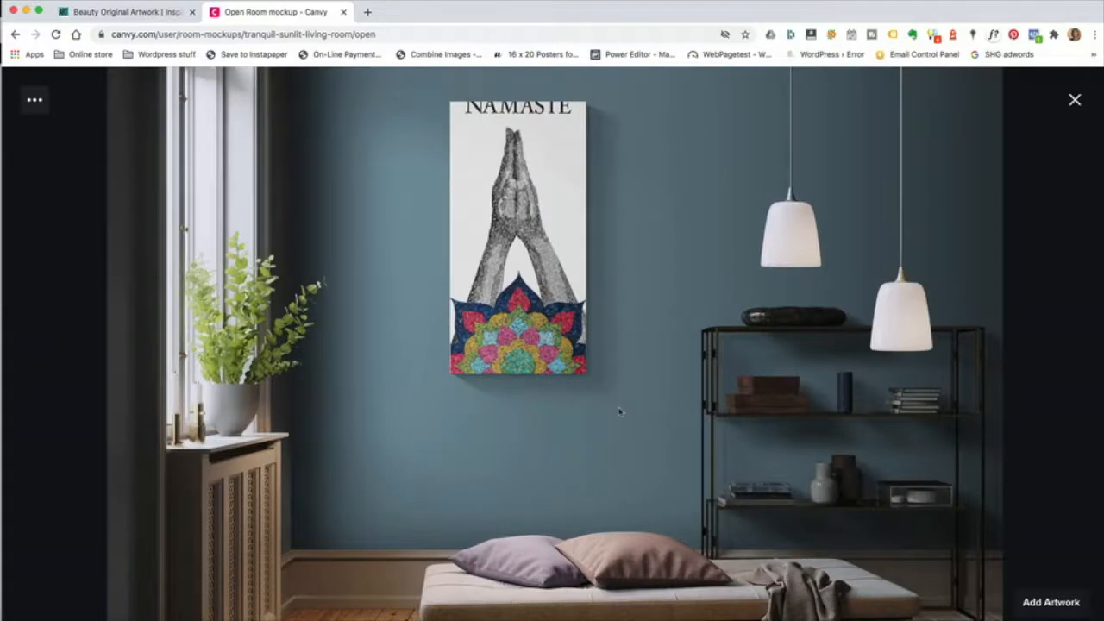
{"action": "left_click_drag", "start_coordinate": [536, 252], "coordinate": [533, 306]}
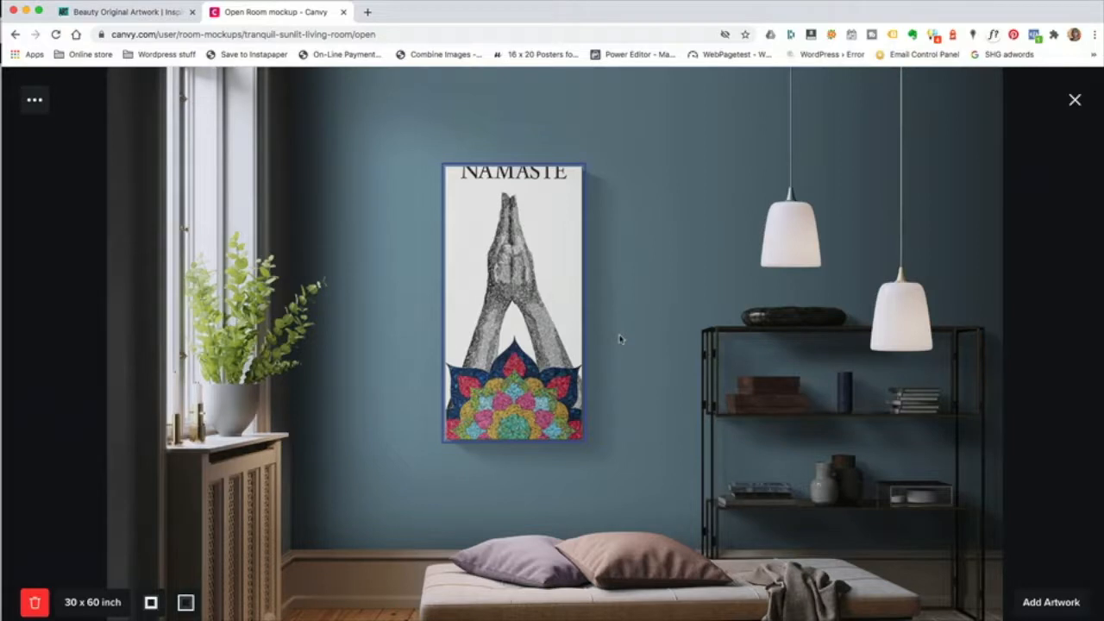
- Recolour the room's wall to the dark neutral grey 6B6E6E
{"action": "left_click", "coordinate": [658, 405]}
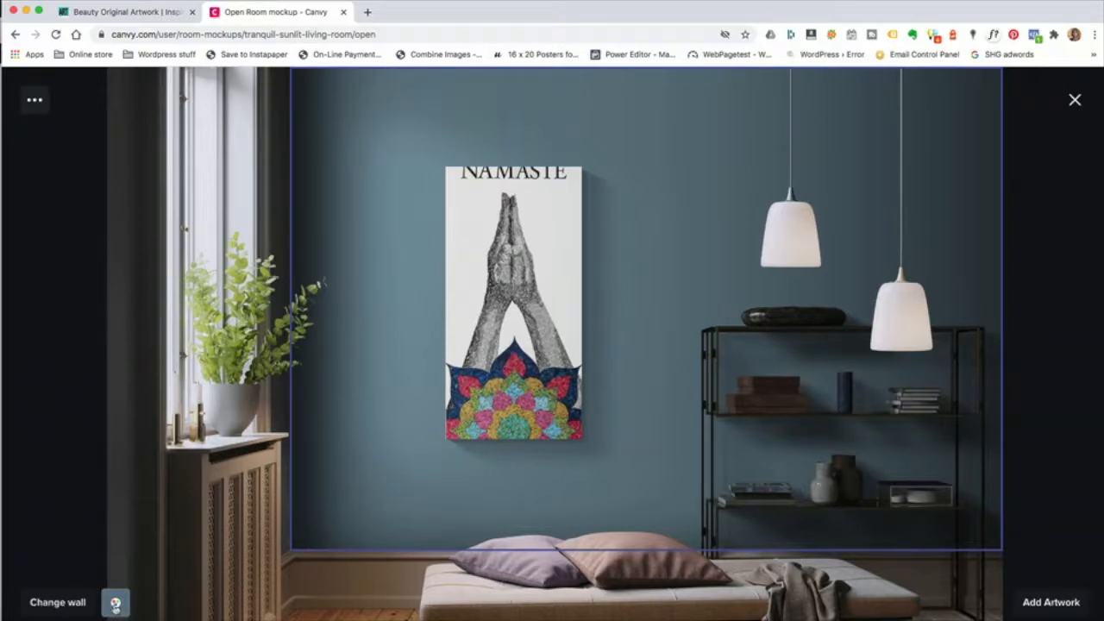
{"action": "left_click", "coordinate": [116, 604]}
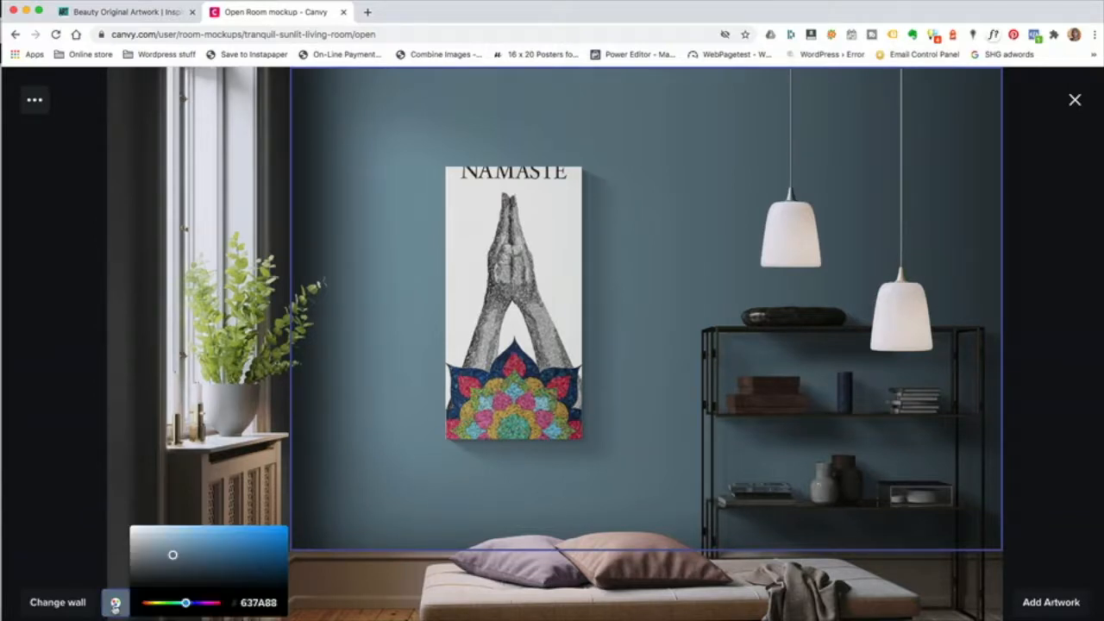
{"action": "left_click", "coordinate": [155, 548]}
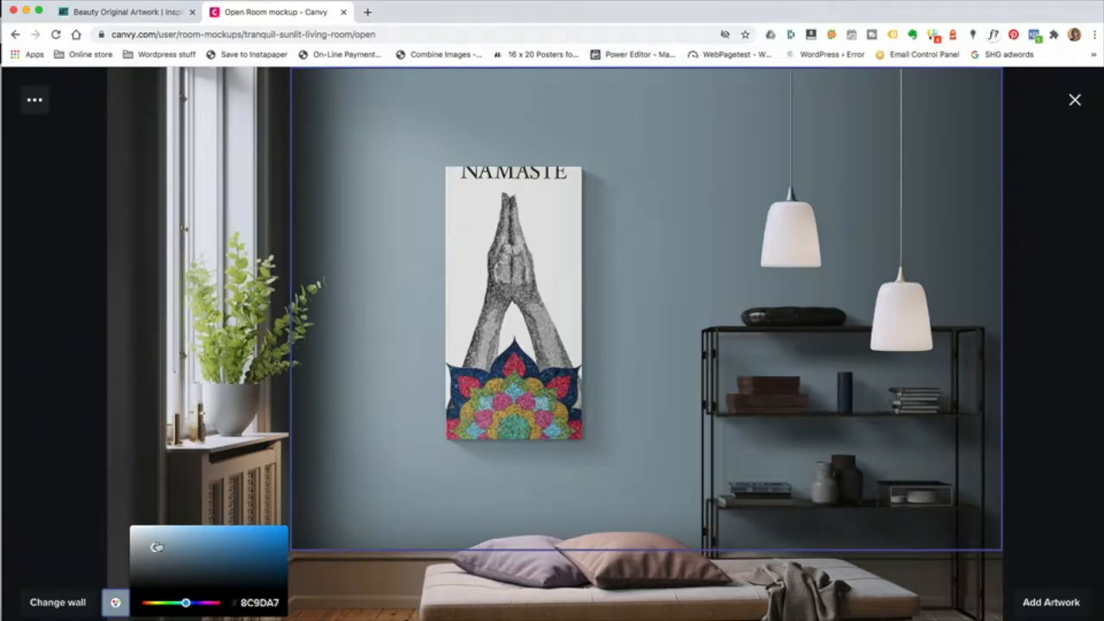
{"action": "left_click_drag", "start_coordinate": [155, 549], "coordinate": [193, 538]}
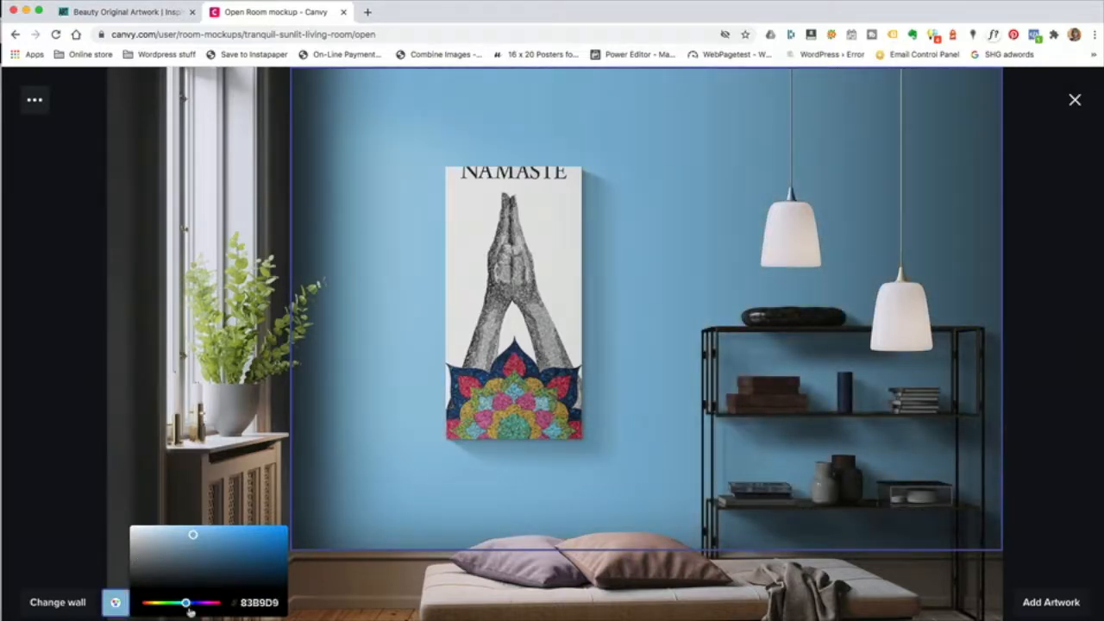
{"action": "left_click_drag", "start_coordinate": [187, 604], "coordinate": [149, 603]}
{"action": "left_click", "coordinate": [190, 534]}
{"action": "left_click_drag", "start_coordinate": [190, 535], "coordinate": [163, 540]}
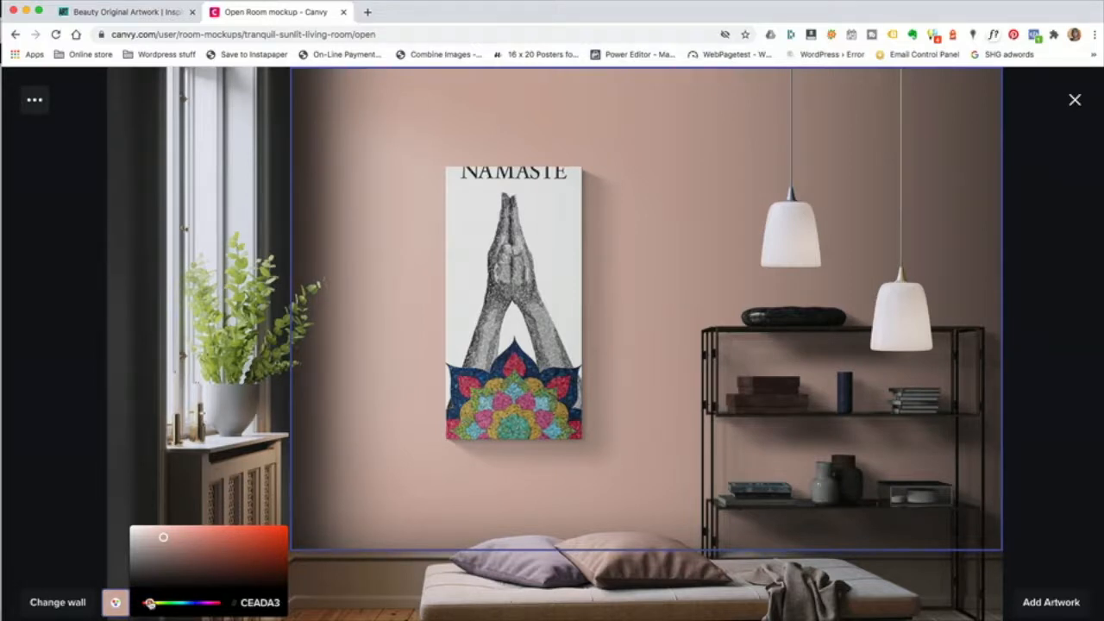
{"action": "left_click_drag", "start_coordinate": [150, 602], "coordinate": [162, 603]}
{"action": "left_click", "coordinate": [157, 542]}
{"action": "left_click_drag", "start_coordinate": [156, 542], "coordinate": [135, 562]}
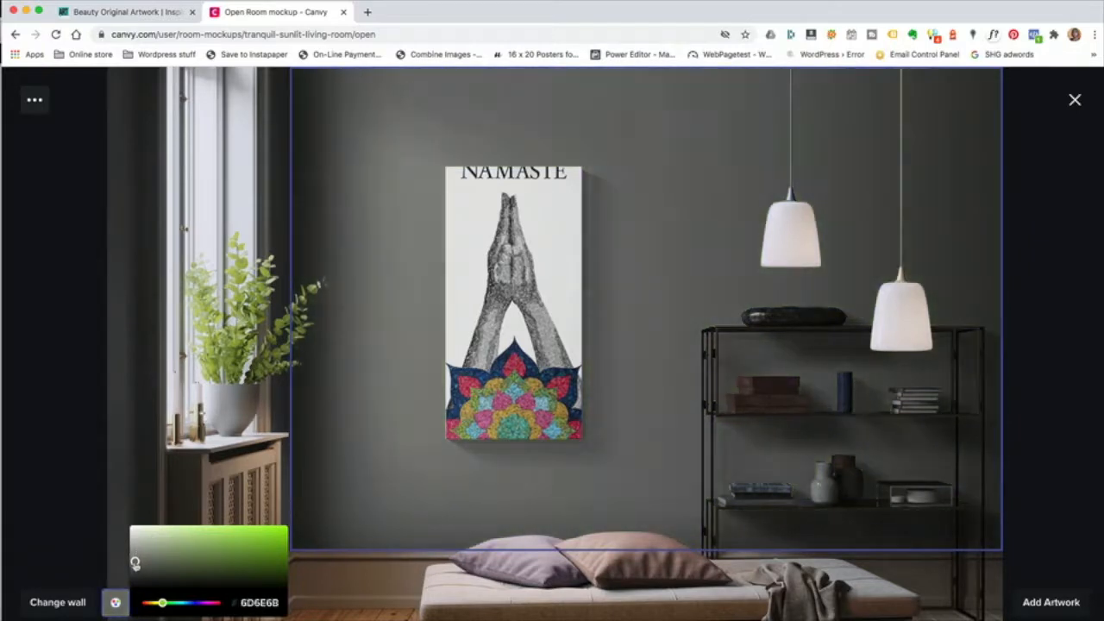
{"action": "left_click_drag", "start_coordinate": [162, 603], "coordinate": [183, 606]}
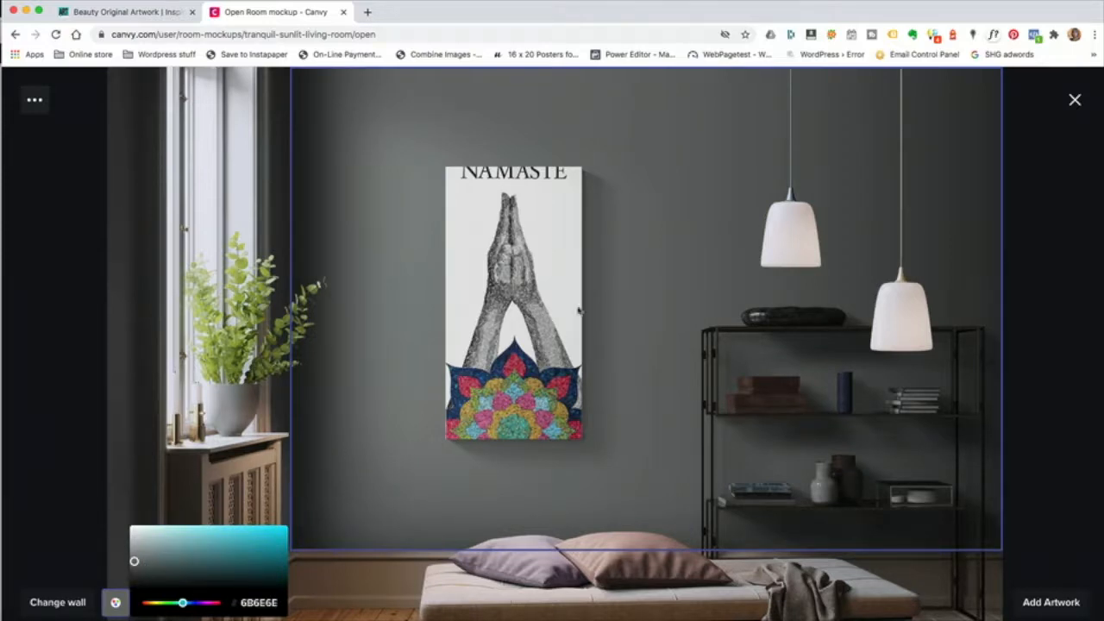
- Nudge the Namaste artwork slightly left and down on the wall and deselect it
{"action": "left_click", "coordinate": [542, 249]}
{"action": "left_click_drag", "start_coordinate": [542, 246], "coordinate": [539, 248]}
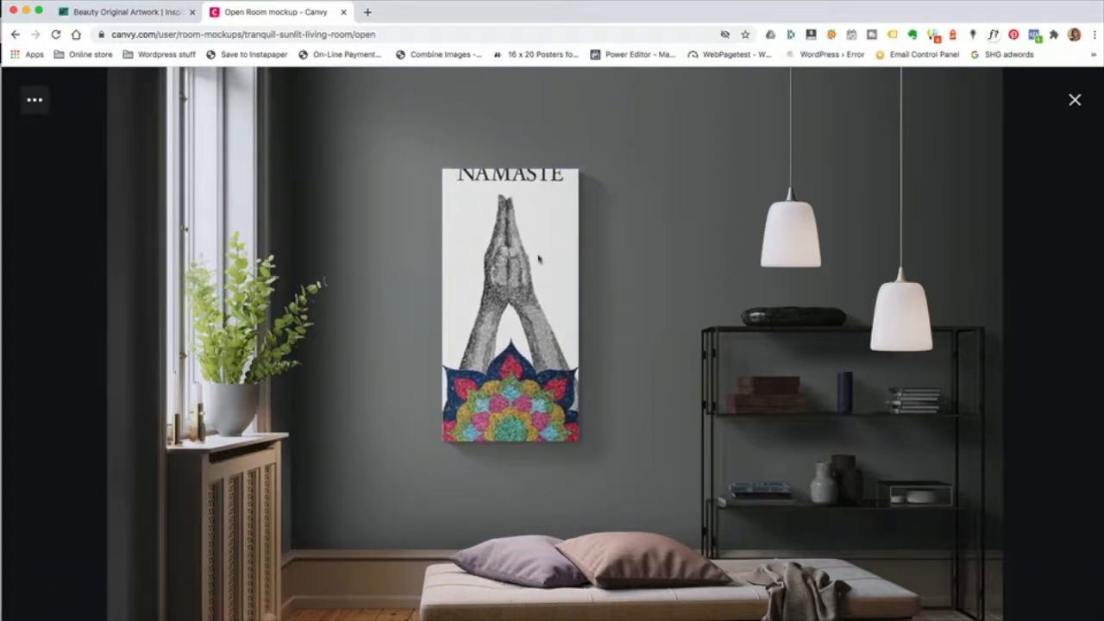
{"action": "left_click", "coordinate": [446, 397]}
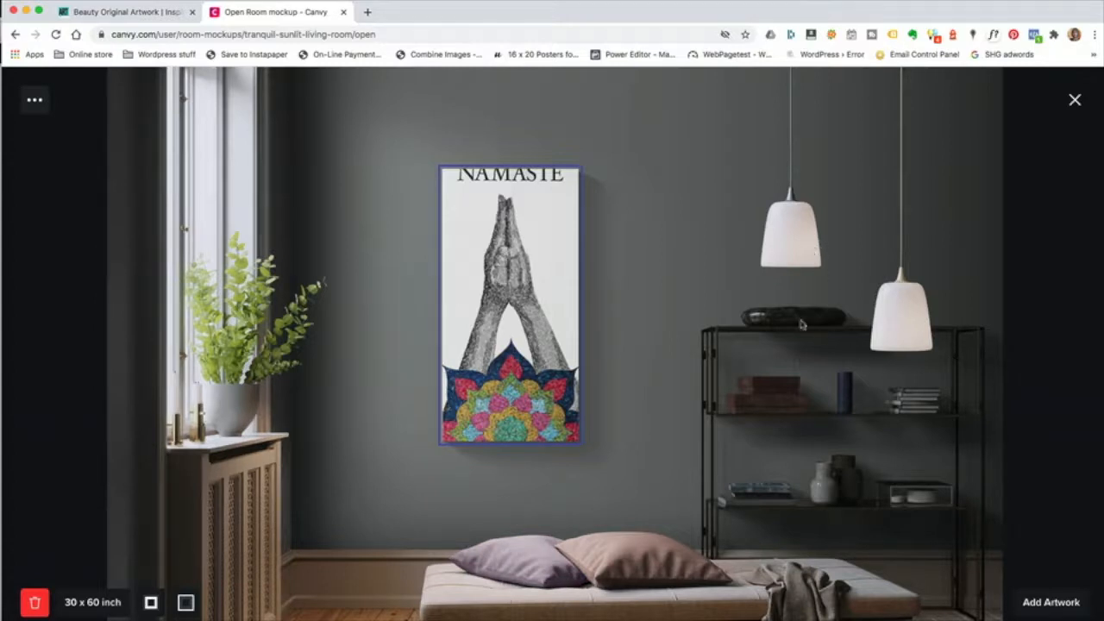
{"action": "left_click", "coordinate": [798, 608]}
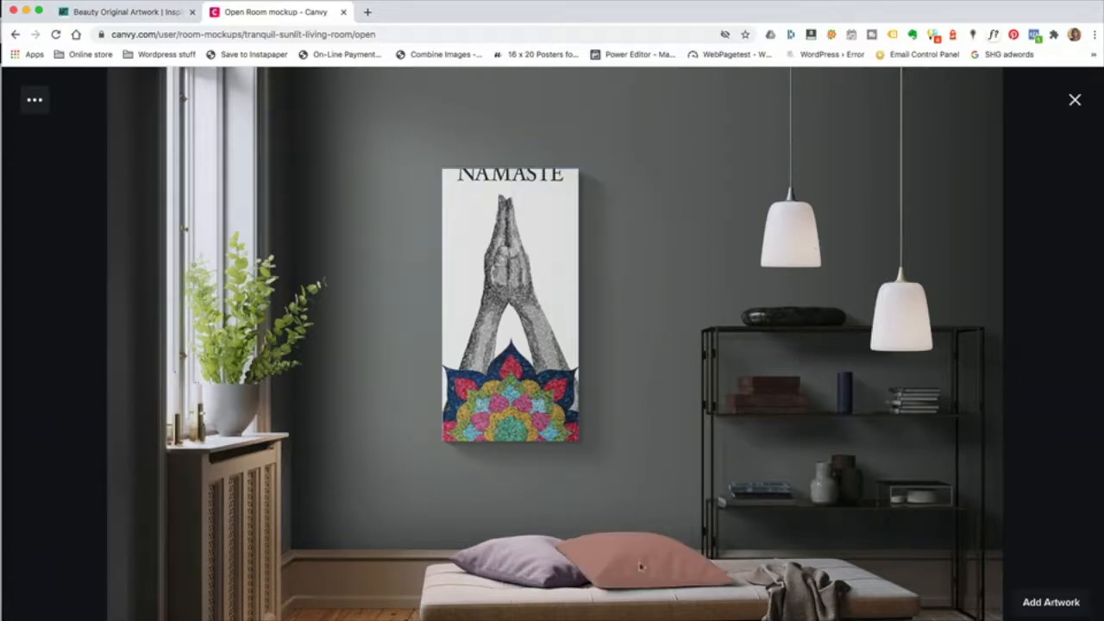
- Recolour the lilac cushion on the daybed to the blue 434CB1
{"action": "left_click", "coordinate": [537, 565]}
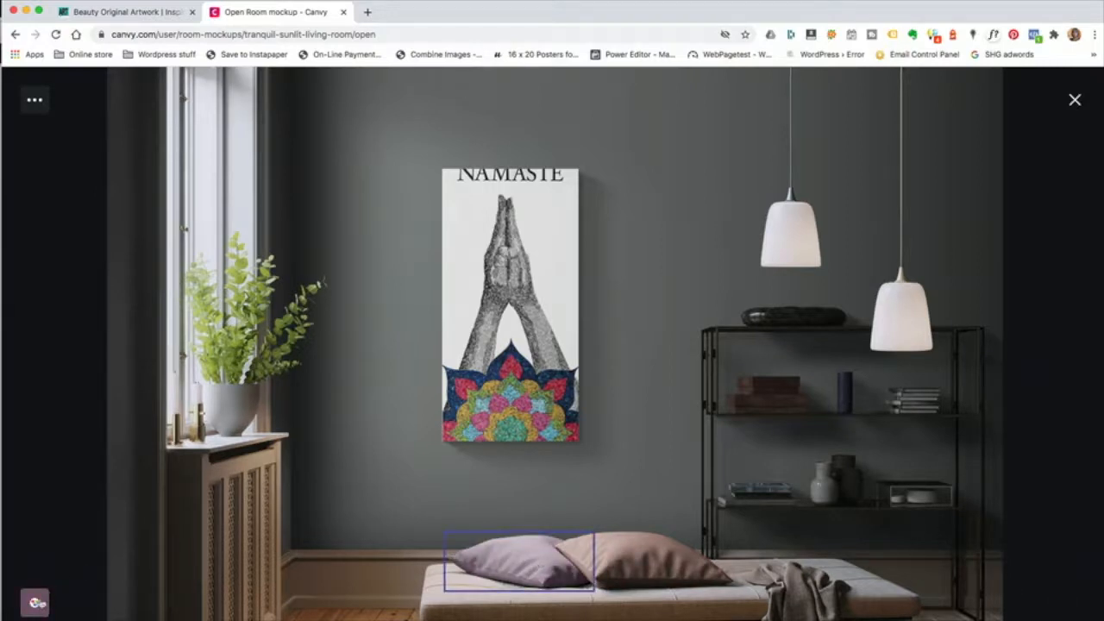
{"action": "left_click", "coordinate": [35, 603]}
{"action": "mouse_move", "coordinate": [131, 566]}
{"action": "left_mouse_down"}
{"action": "mouse_move", "coordinate": [139, 535]}
{"action": "mouse_move", "coordinate": [147, 545]}
{"action": "left_mouse_up"}
{"action": "left_click_drag", "start_coordinate": [125, 602], "coordinate": [111, 603]}
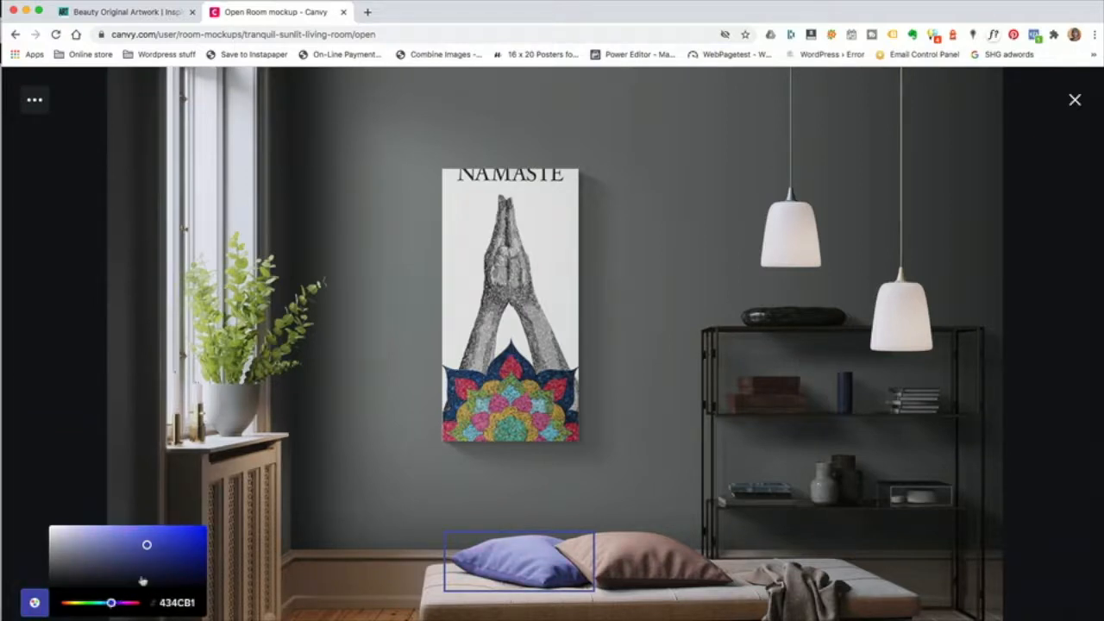
- Deepen the blue cushion on the daybed to the more vivid blue 1726C2
{"action": "left_click", "coordinate": [191, 539]}
{"action": "left_click", "coordinate": [196, 542]}
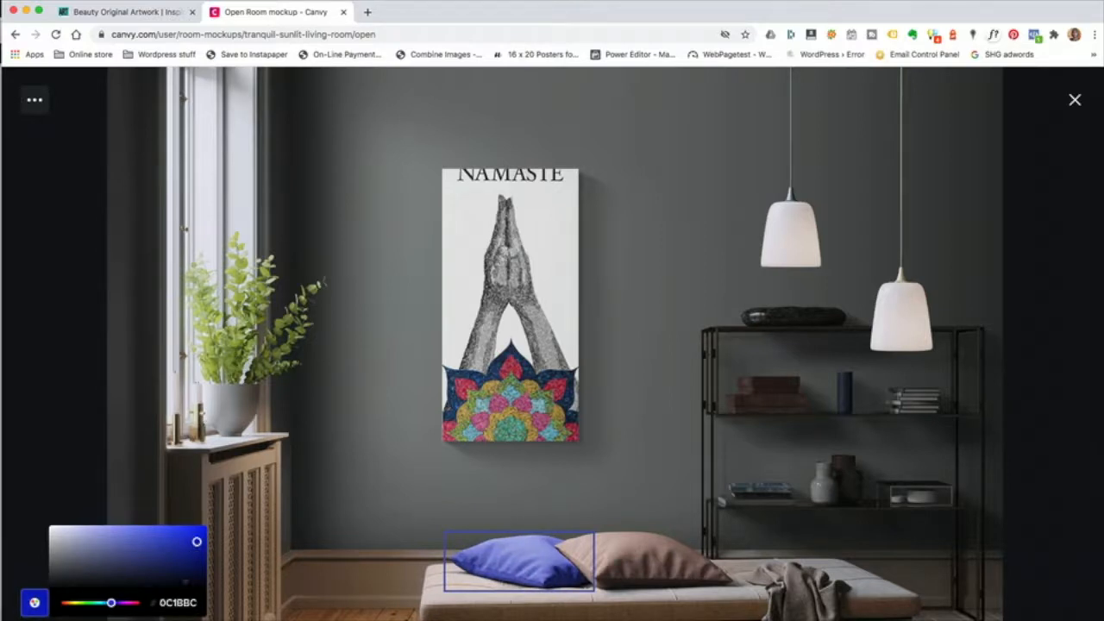
{"action": "left_click_drag", "start_coordinate": [197, 541], "coordinate": [188, 542]}
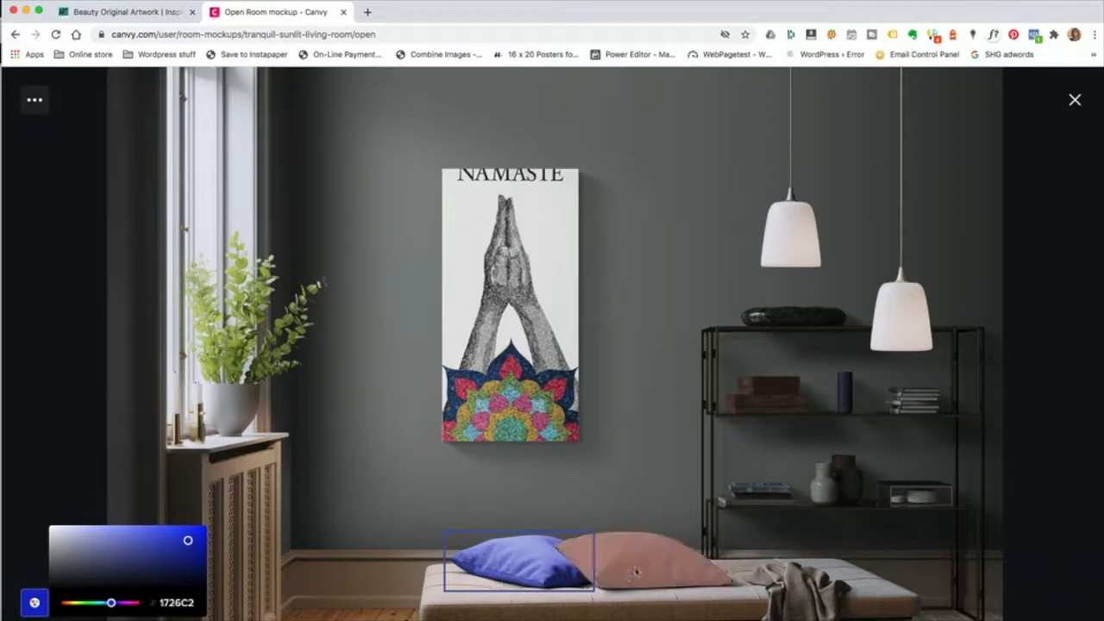
- Recolour the brown cushion on the daybed to the red C21A1A and deselect it
{"action": "left_click", "coordinate": [632, 574]}
{"action": "left_click", "coordinate": [185, 542]}
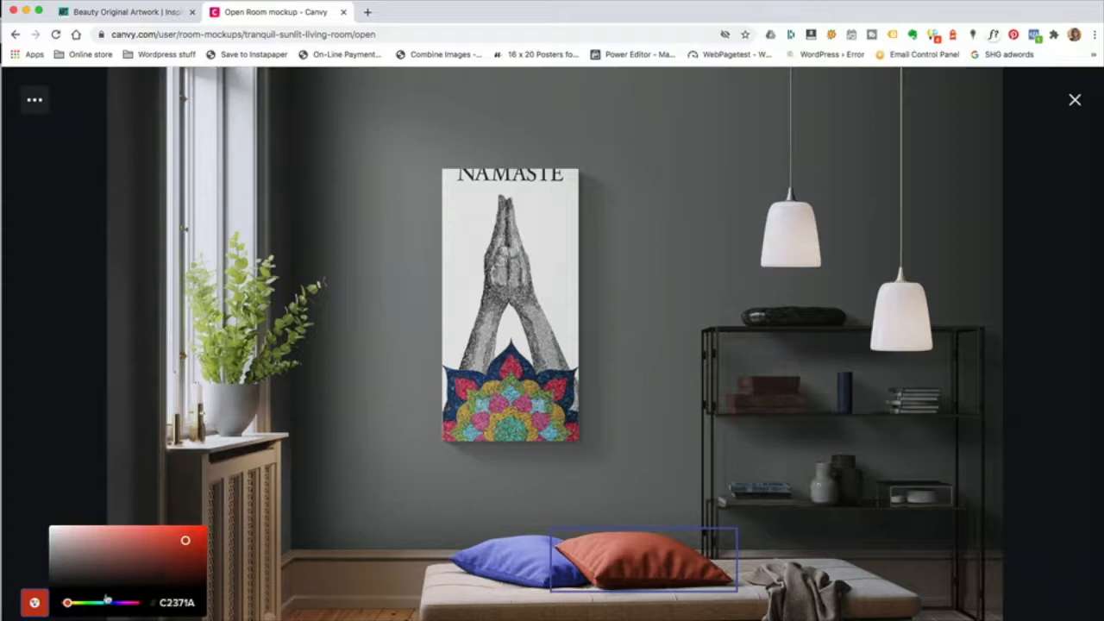
{"action": "left_click", "coordinate": [67, 604]}
{"action": "left_click_drag", "start_coordinate": [67, 603], "coordinate": [136, 604]}
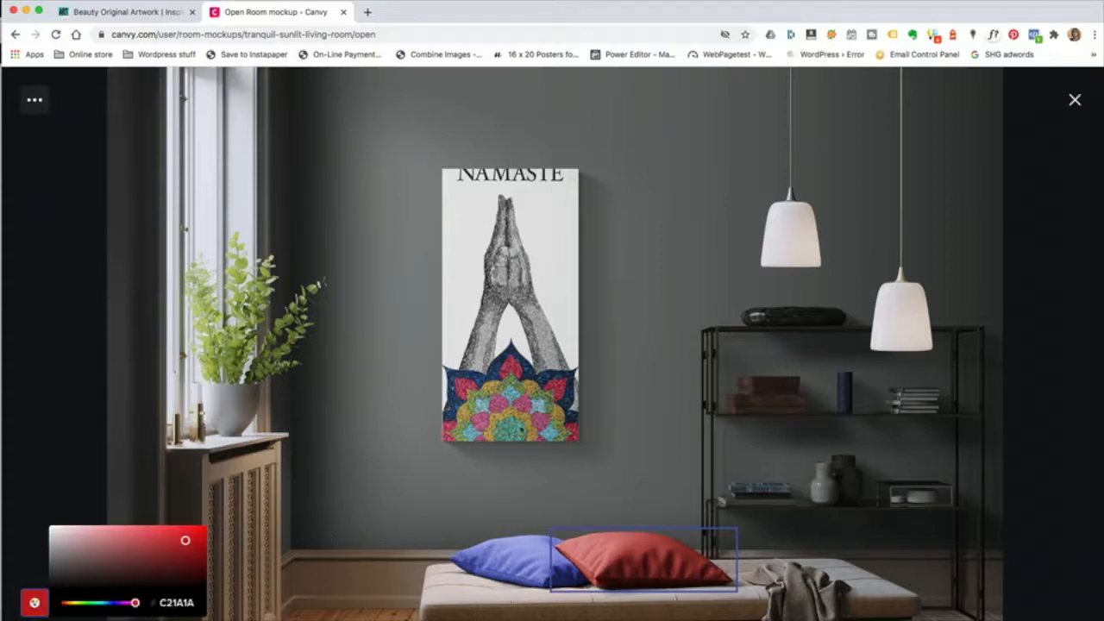
{"action": "left_click", "coordinate": [1040, 159]}
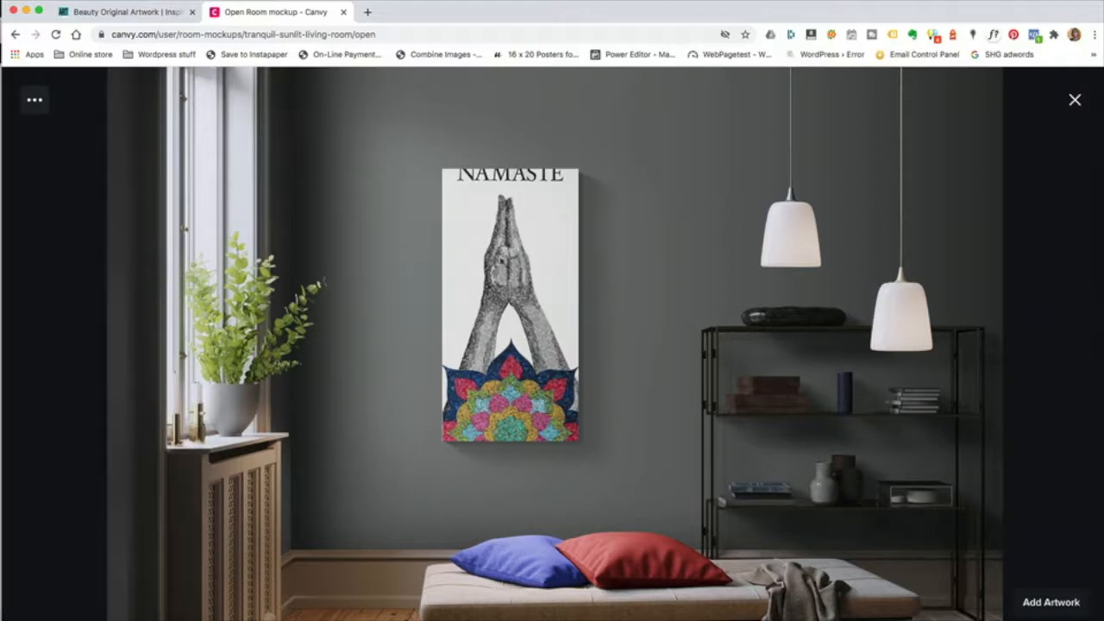
- Try a 5 cm wide frame in a black finish around the Namaste artwork
{"action": "left_click", "coordinate": [501, 259]}
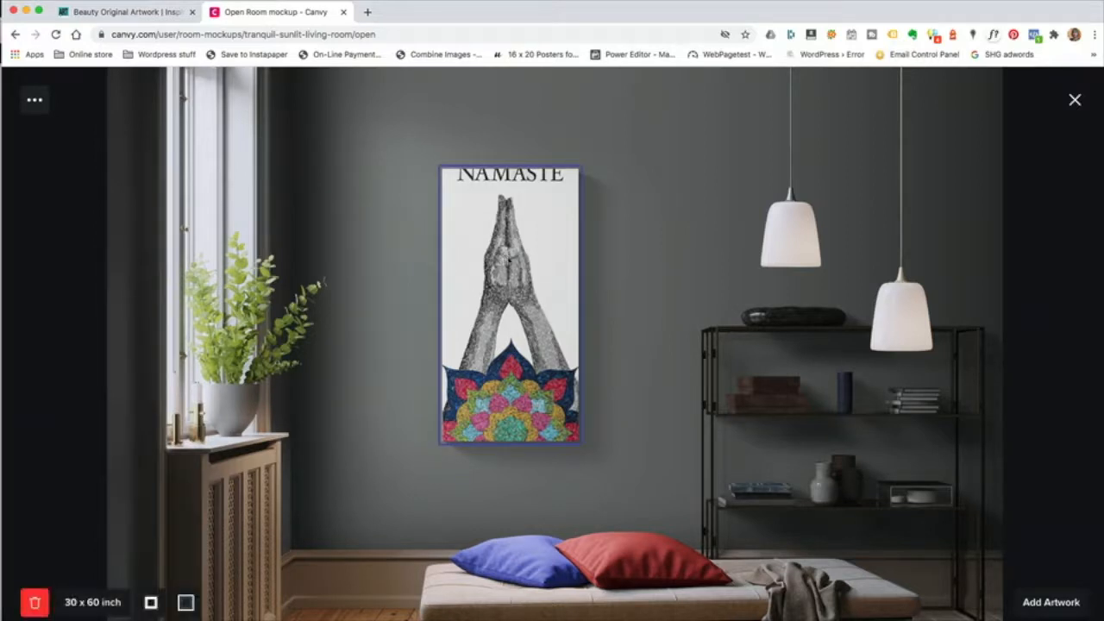
{"action": "left_click", "coordinate": [185, 601]}
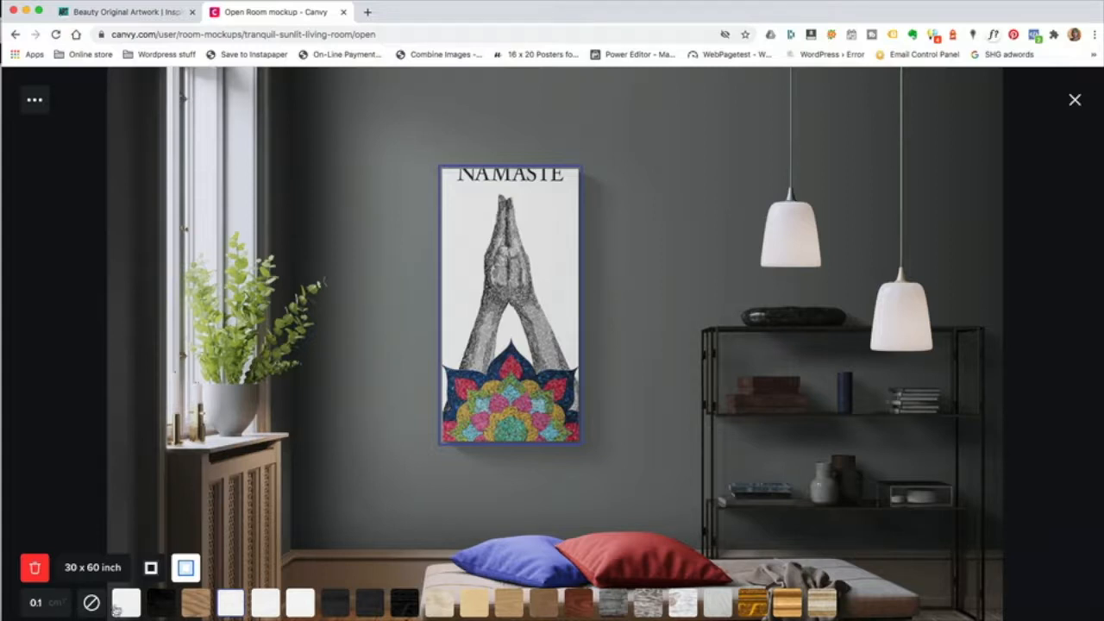
{"action": "left_click", "coordinate": [30, 602]}
{"action": "left_click", "coordinate": [226, 608]}
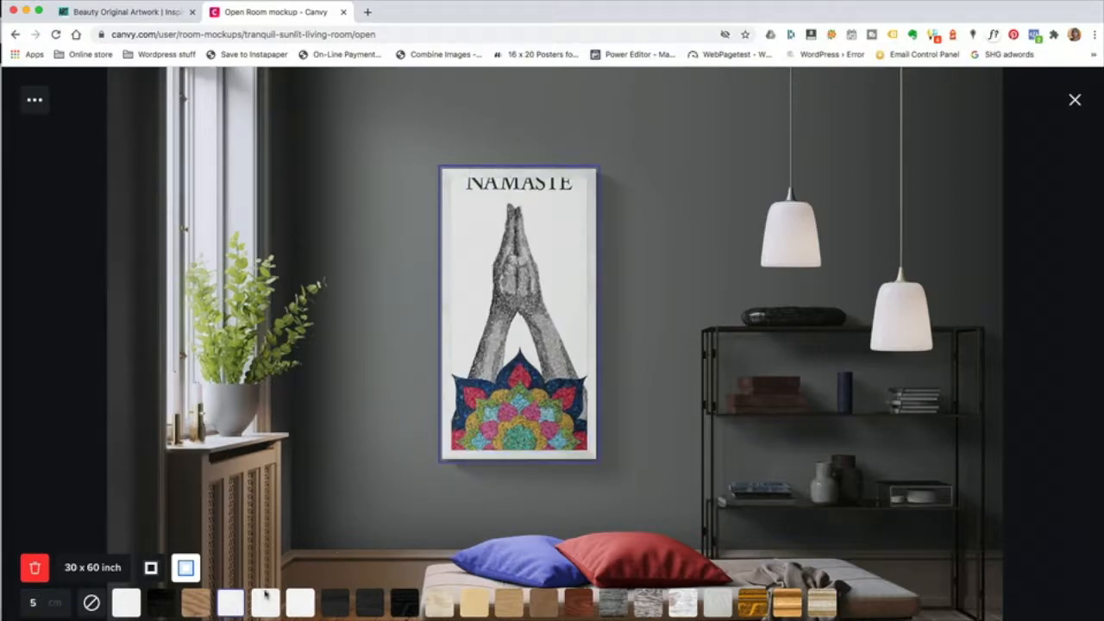
{"action": "left_click", "coordinate": [345, 603]}
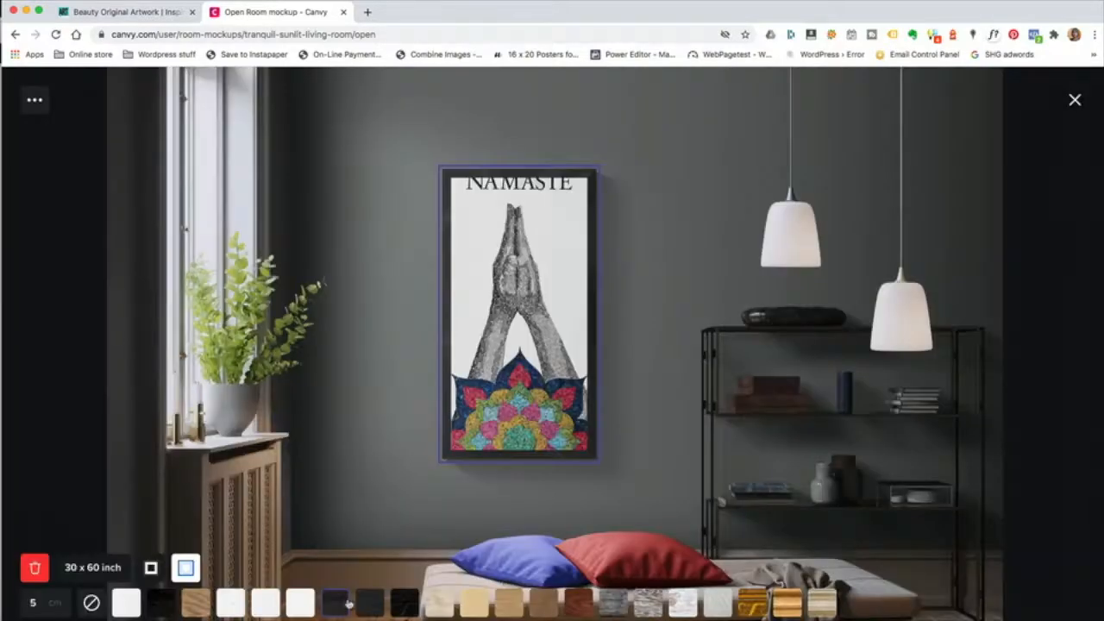
- Widen the artwork's black frame to 10 cm and shift the framed piece slightly left and up
{"action": "left_click", "coordinate": [32, 603]}
{"action": "left_click_drag", "start_coordinate": [55, 602], "coordinate": [21, 607]}
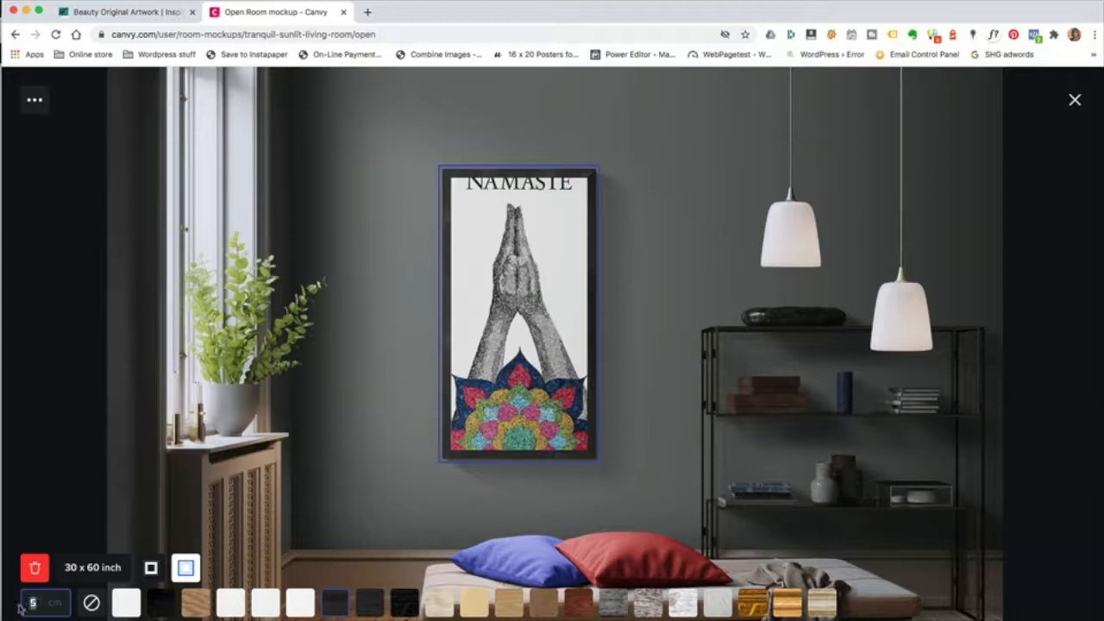
{"action": "type", "text": "10"}
{"action": "left_click", "coordinate": [523, 436]}
{"action": "left_click_drag", "start_coordinate": [562, 377], "coordinate": [552, 374]}
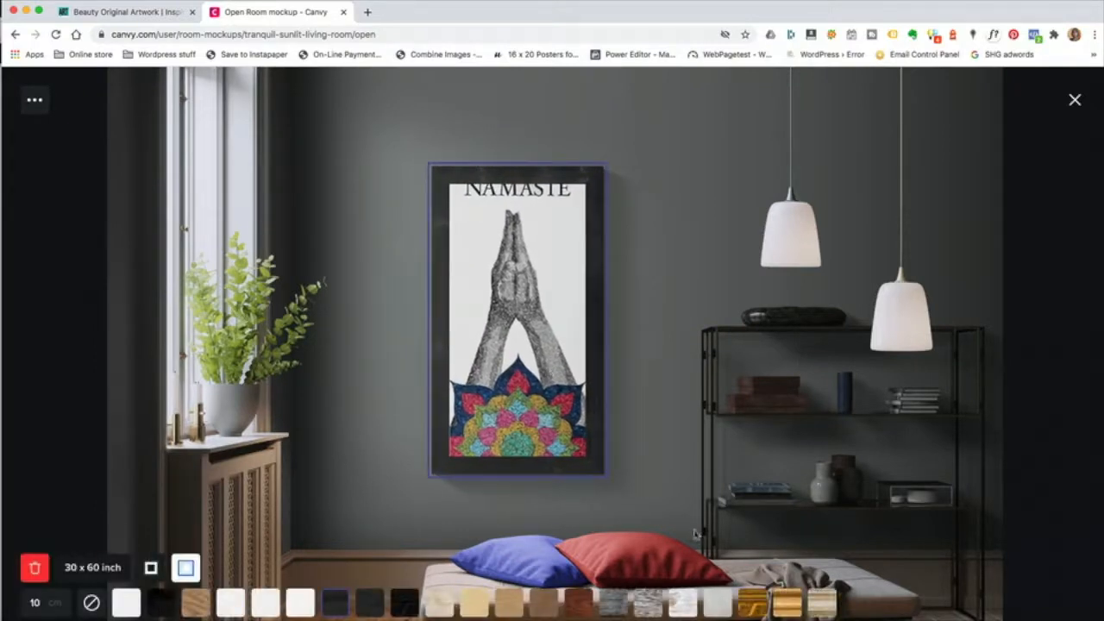
- Remove the frame from the Namaste artwork and move the bare canvas slightly lower on the wall
{"action": "left_click", "coordinate": [34, 601]}
{"action": "left_click", "coordinate": [461, 457]}
{"action": "left_click_drag", "start_coordinate": [501, 419], "coordinate": [498, 437]}
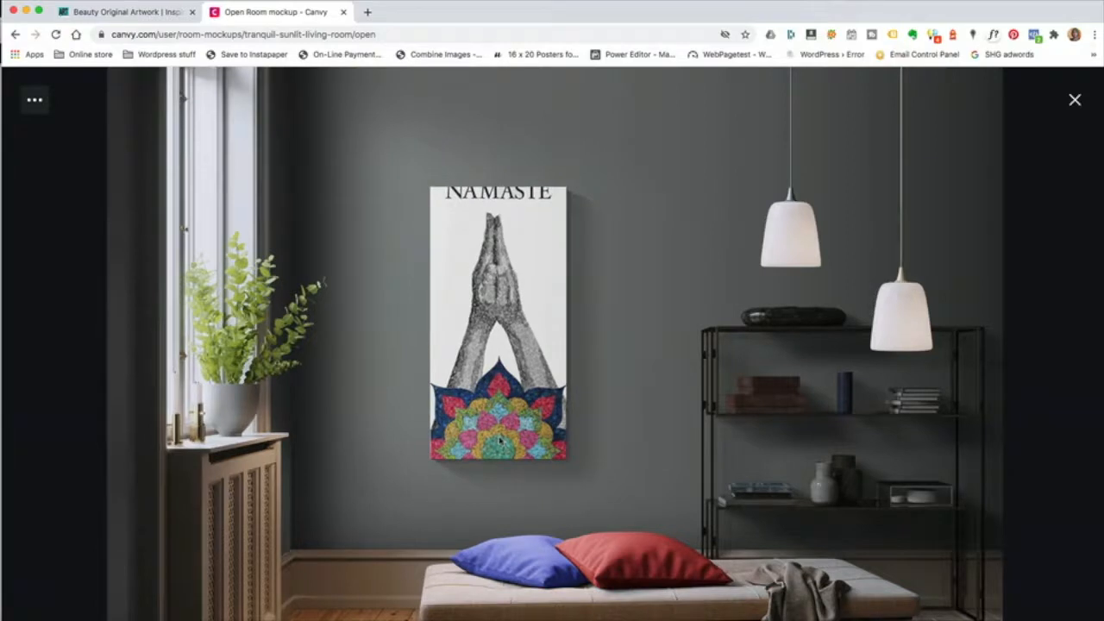
{"action": "left_click", "coordinate": [662, 413]}
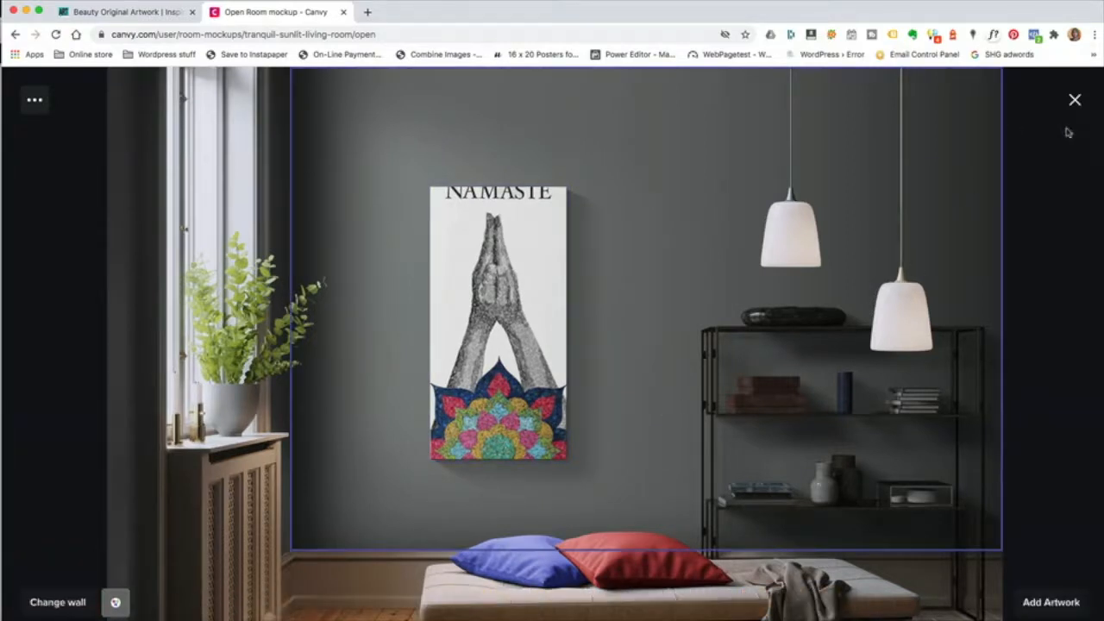
- Save the customised room as a new version named namaste-greywall
{"action": "left_click", "coordinate": [32, 127]}
{"action": "left_click", "coordinate": [34, 102]}
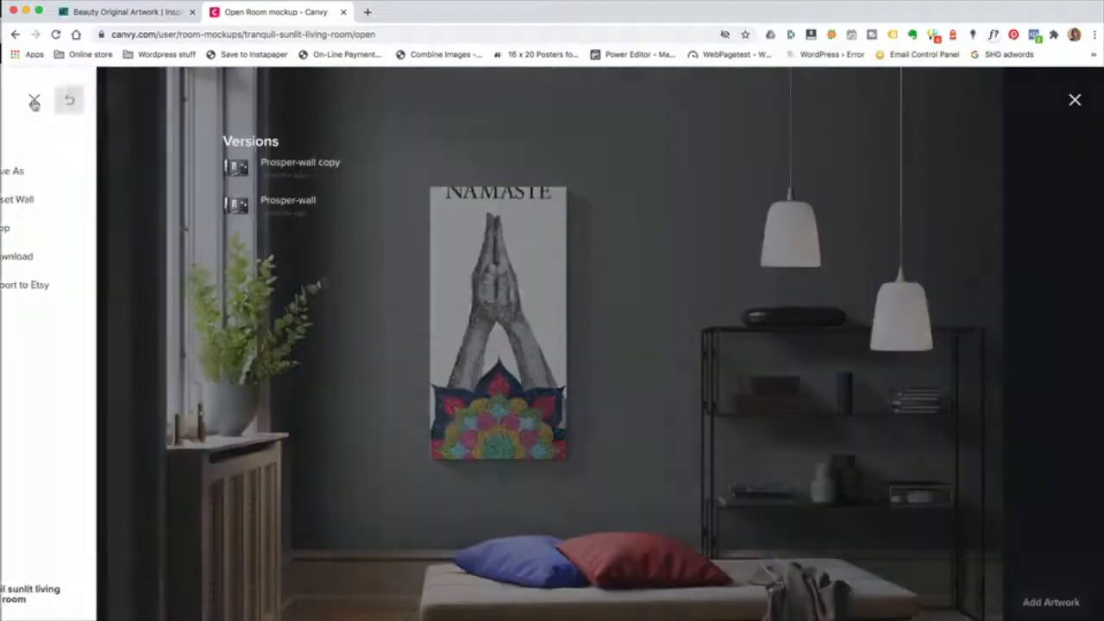
{"action": "left_click", "coordinate": [56, 172]}
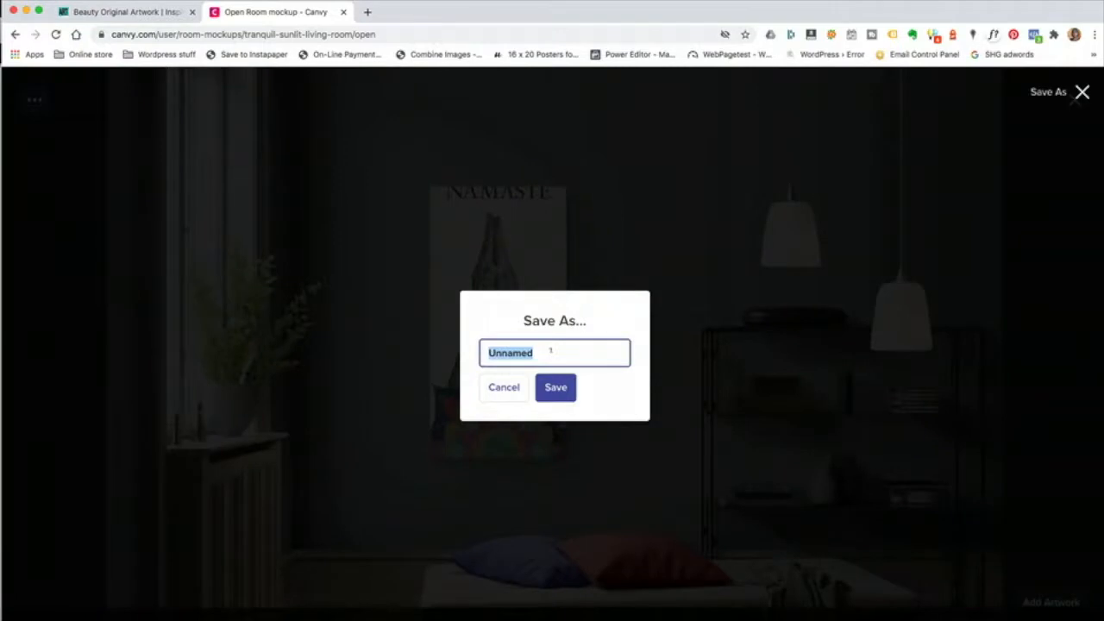
{"action": "type", "text": "nam"}
{"action": "type", "text": "aste-greywall"}
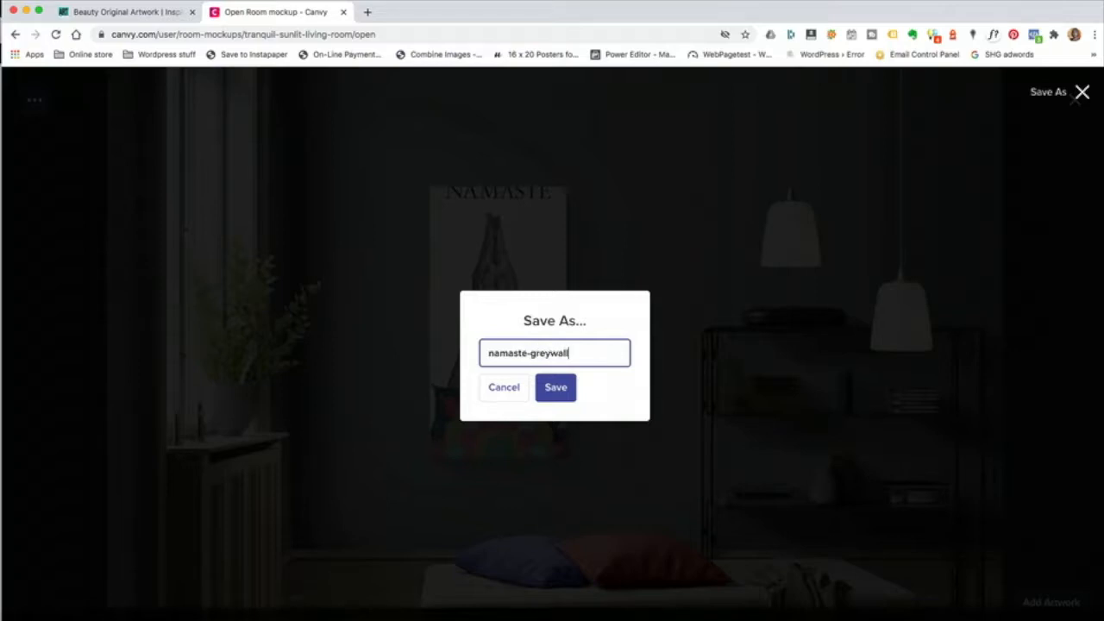
{"action": "left_click", "coordinate": [560, 386]}
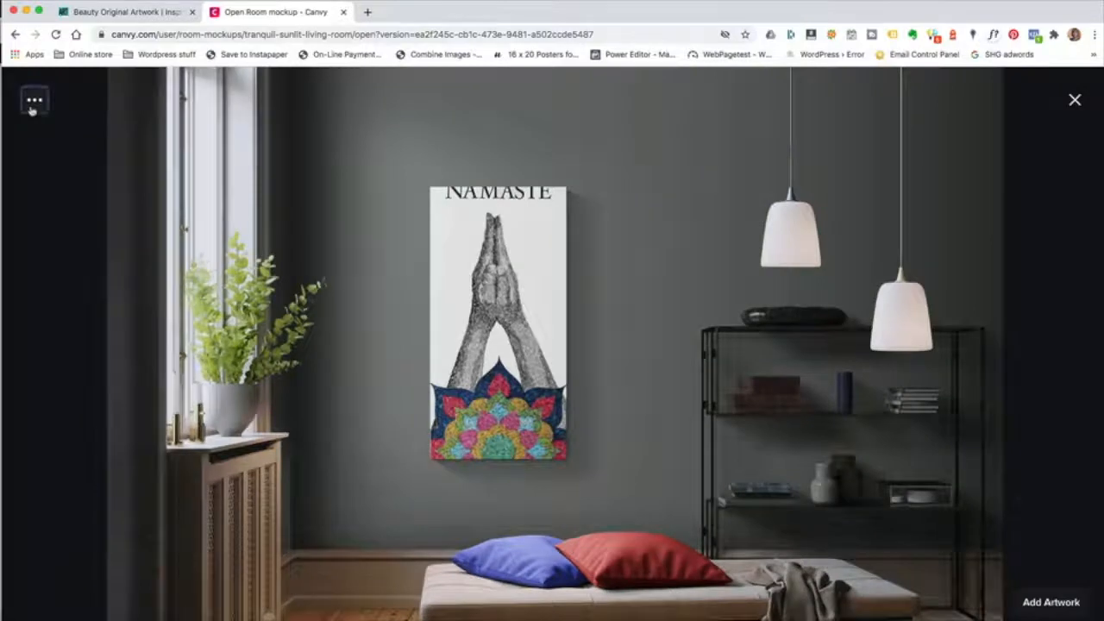
- Crop the room to a custom size of about 3521 x 2716, trimming all four sides around the artwork
{"action": "left_click", "coordinate": [33, 101]}
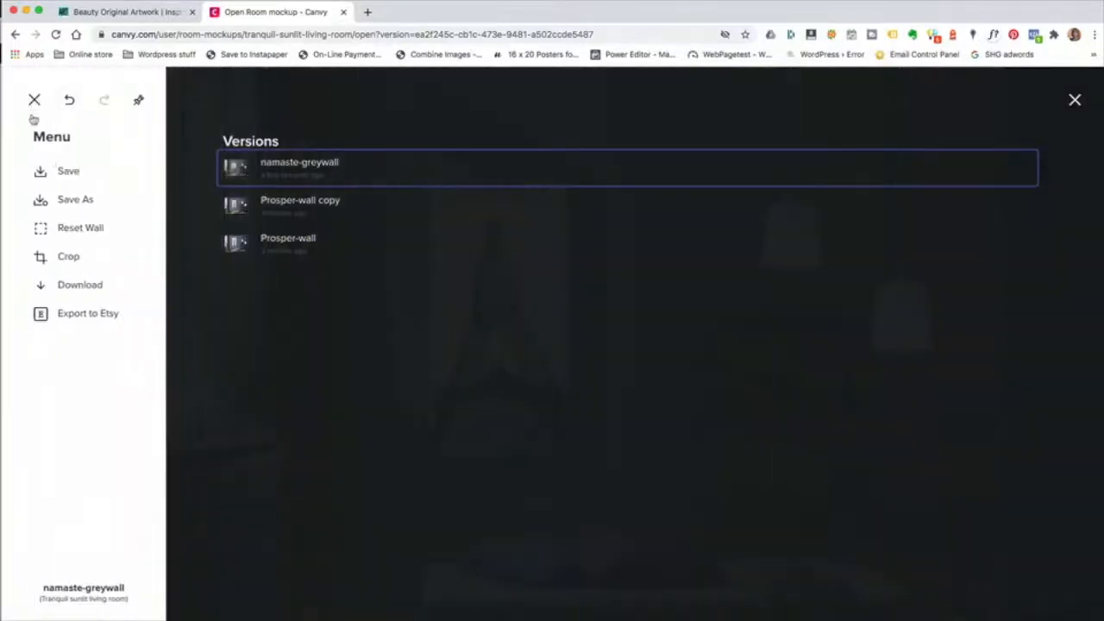
{"action": "left_click", "coordinate": [80, 251]}
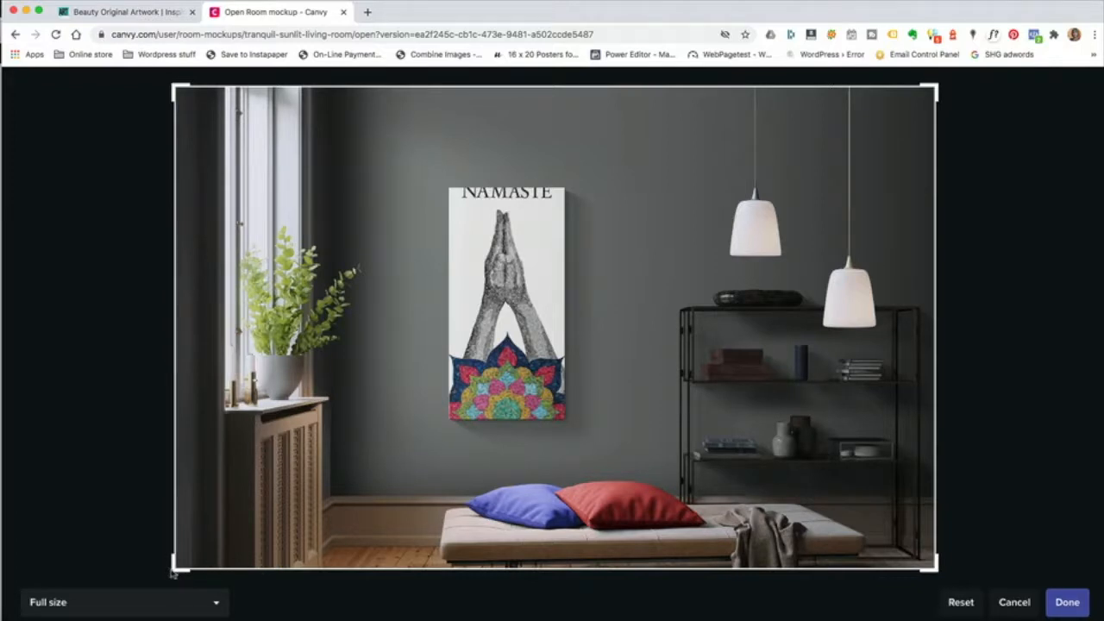
{"action": "left_click_drag", "start_coordinate": [174, 574], "coordinate": [275, 566]}
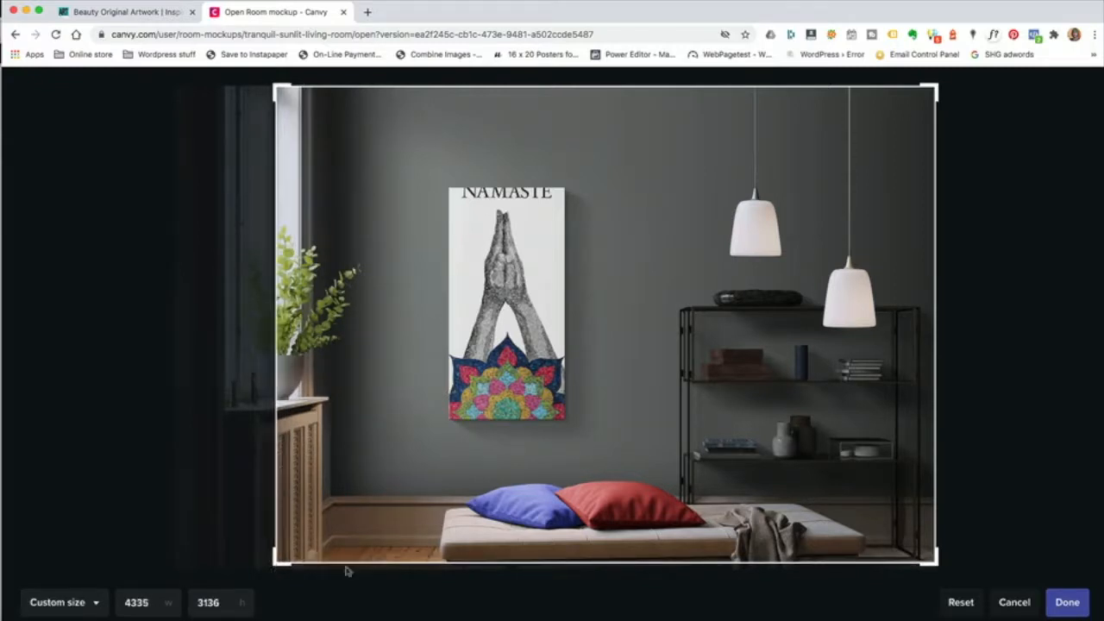
{"action": "left_click_drag", "start_coordinate": [285, 569], "coordinate": [286, 545]}
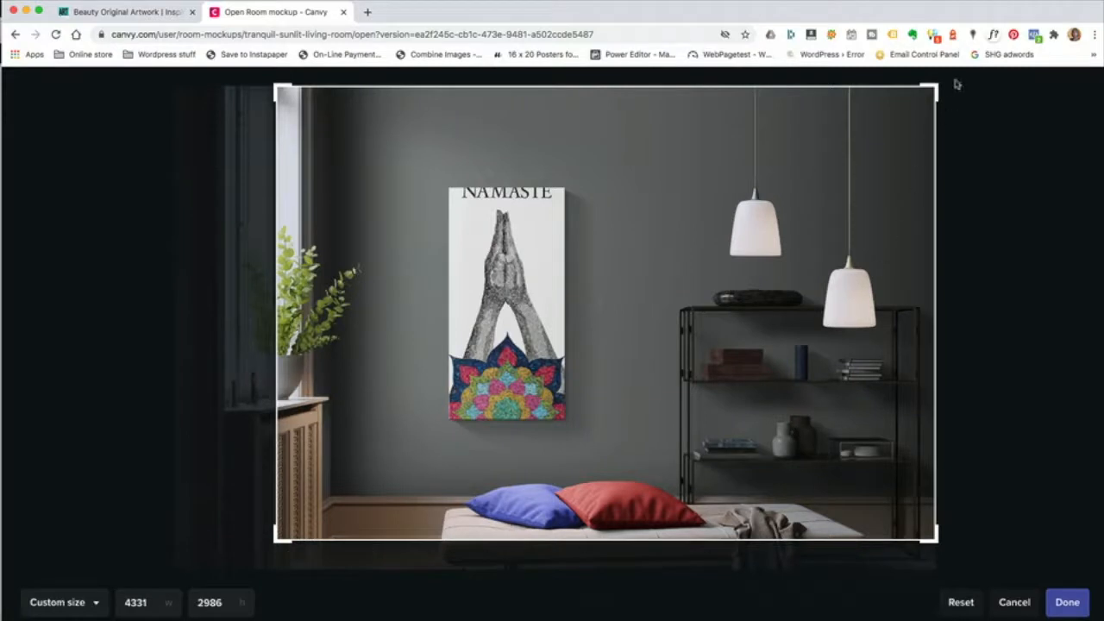
{"action": "left_click_drag", "start_coordinate": [933, 90], "coordinate": [810, 129]}
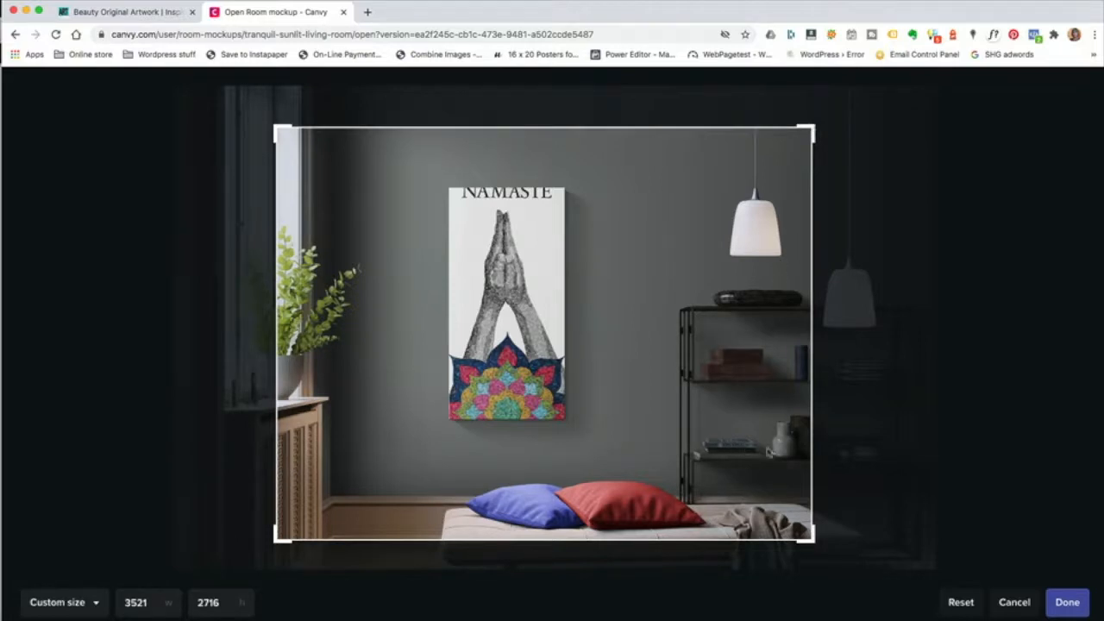
{"action": "left_click", "coordinate": [1066, 602]}
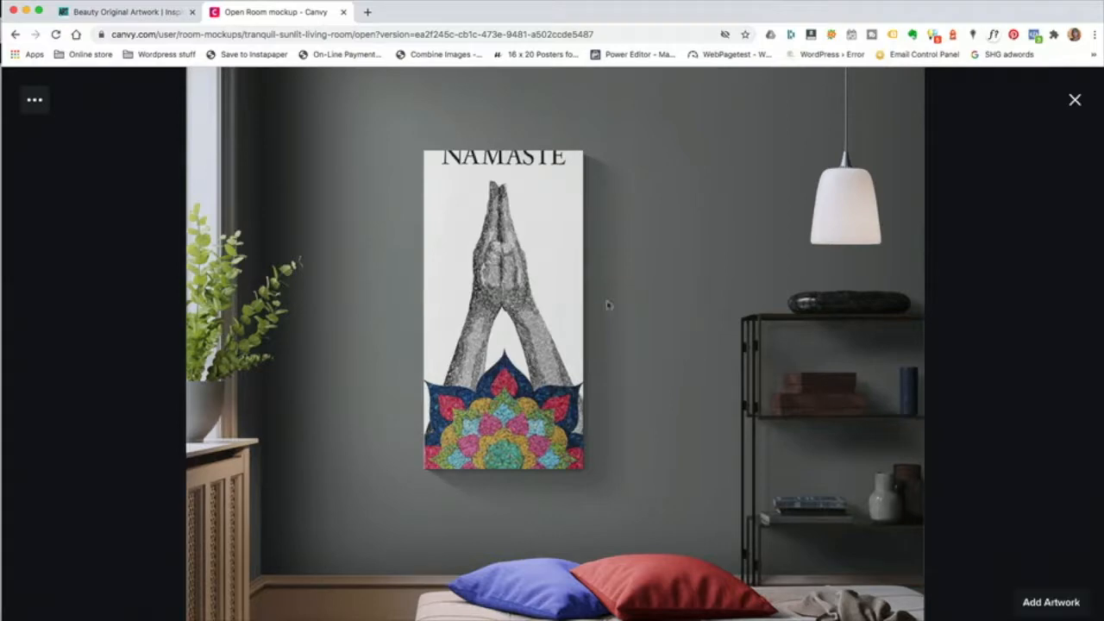
- Download the cropped mockup at full size, 3521 x 2717 px, with 100% quality
{"action": "left_click", "coordinate": [34, 101]}
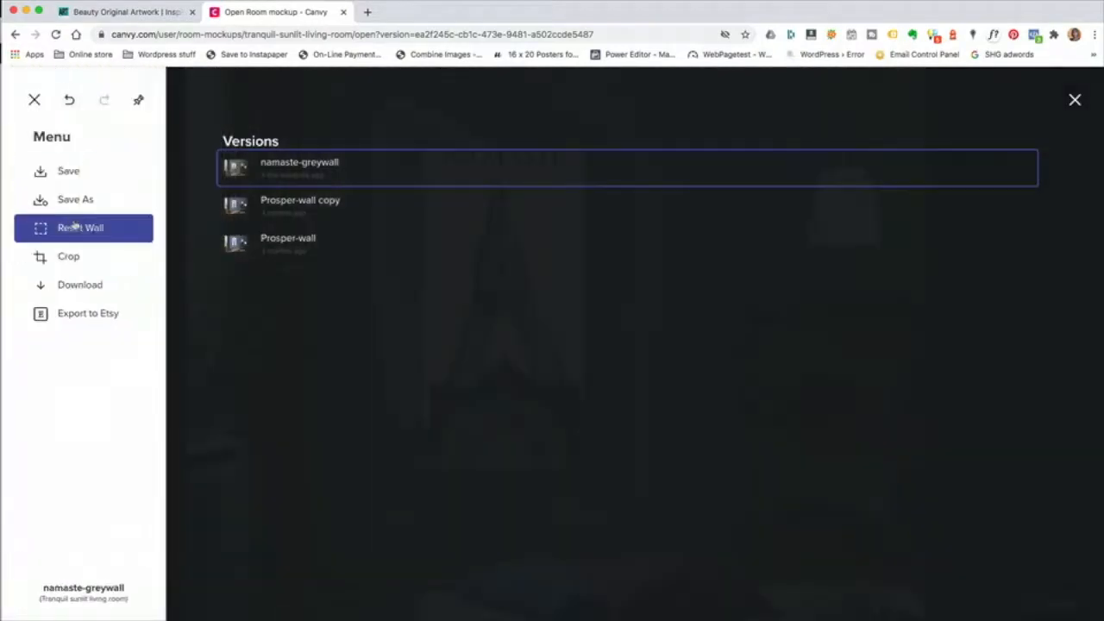
{"action": "left_click", "coordinate": [64, 285]}
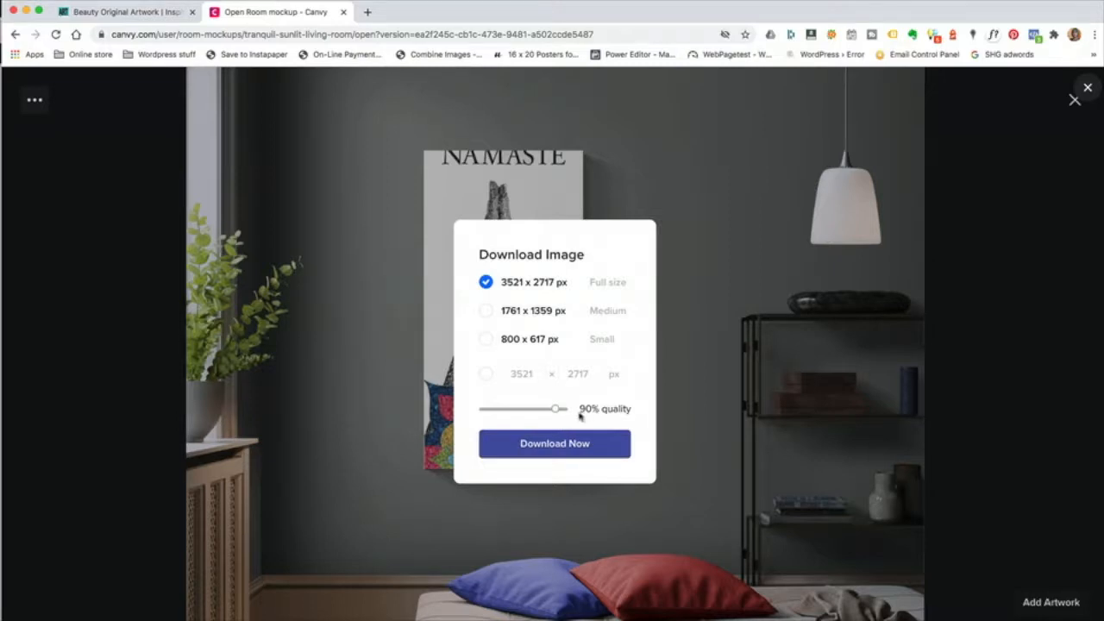
{"action": "left_click_drag", "start_coordinate": [561, 412], "coordinate": [583, 412]}
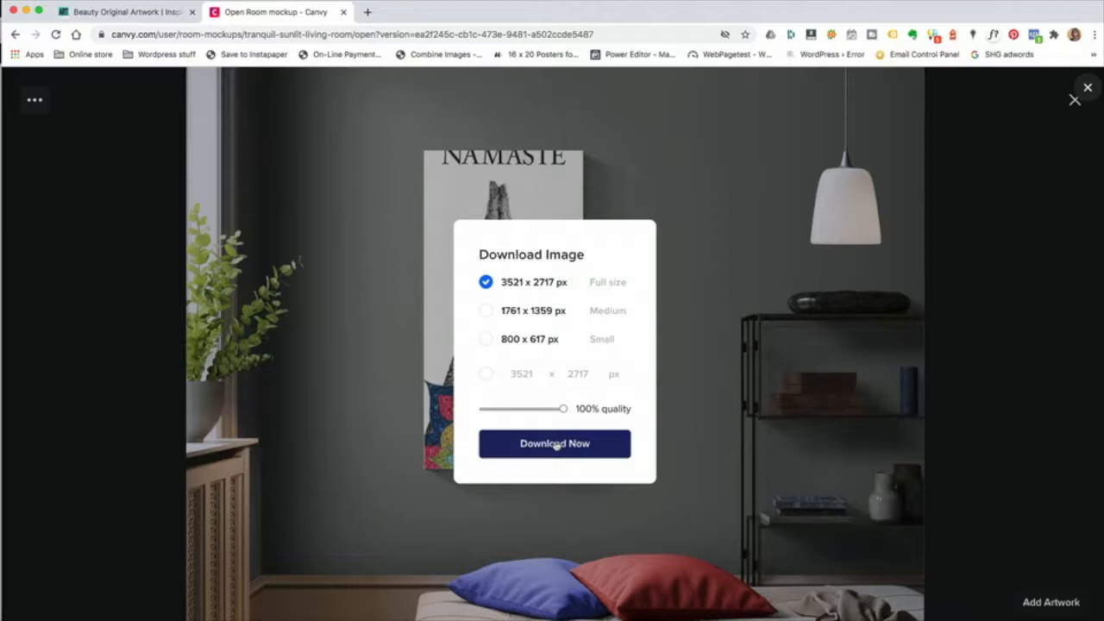
{"action": "left_click", "coordinate": [556, 445]}
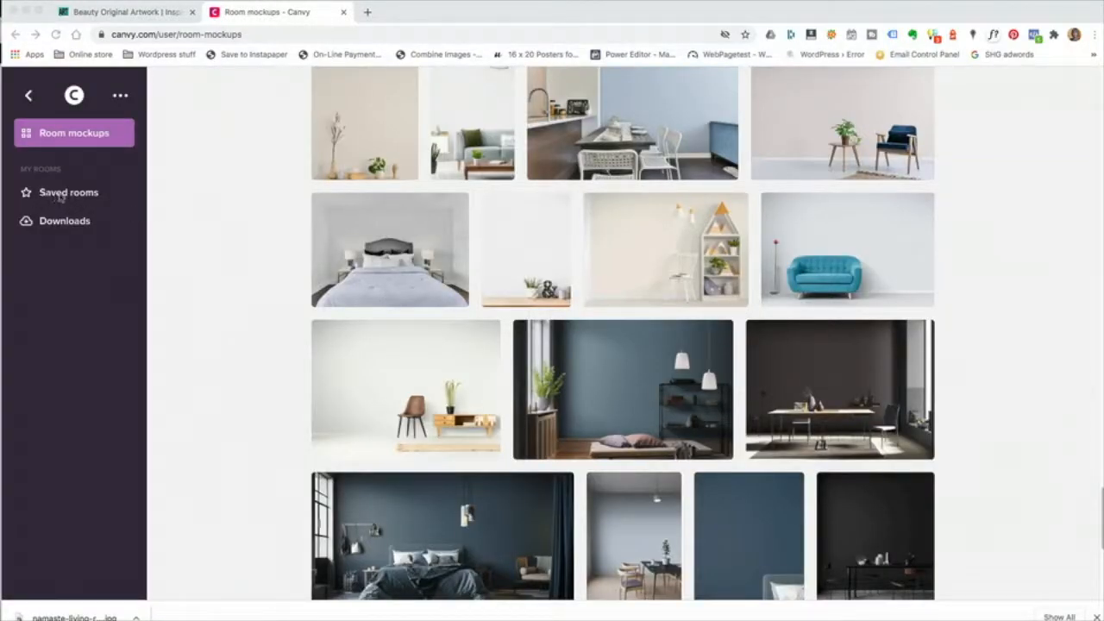
- Open the saved rooms collection and browse through its mockups
{"action": "left_click", "coordinate": [61, 198]}
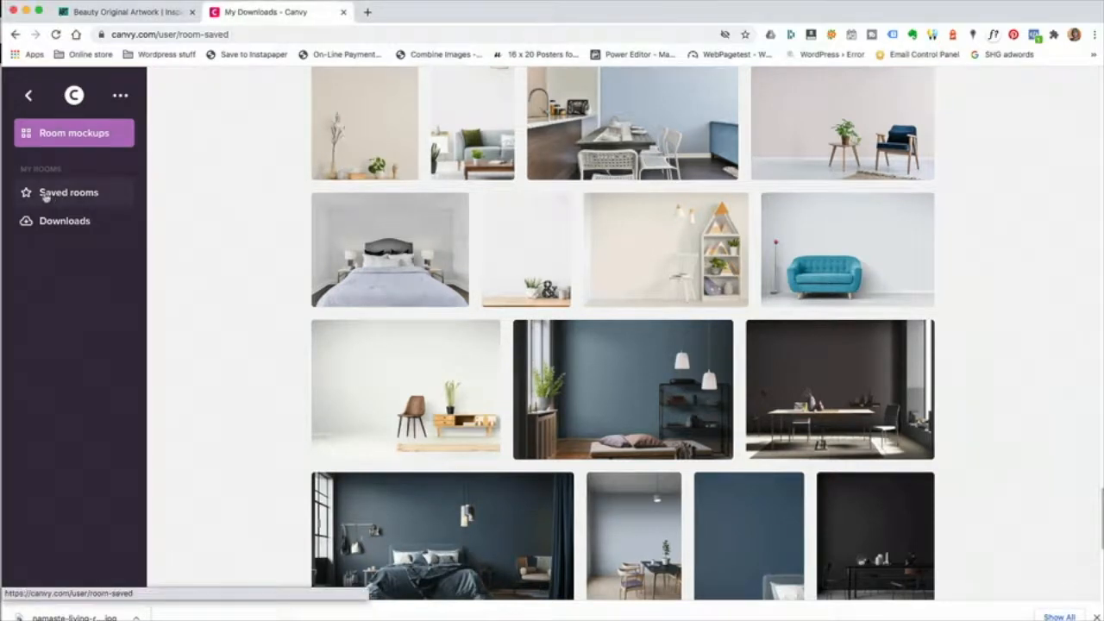
{"action": "scroll", "coordinate": [983, 276], "scroll_direction": "down", "scroll_amount": 6}
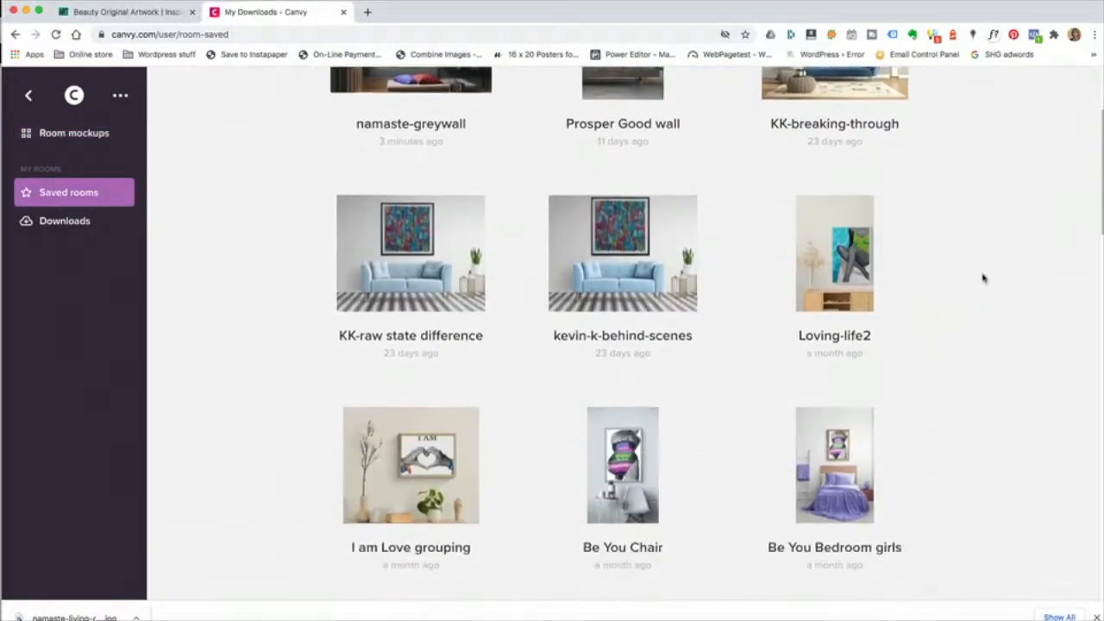
{"action": "scroll", "coordinate": [990, 276], "scroll_direction": "down", "scroll_amount": 2}
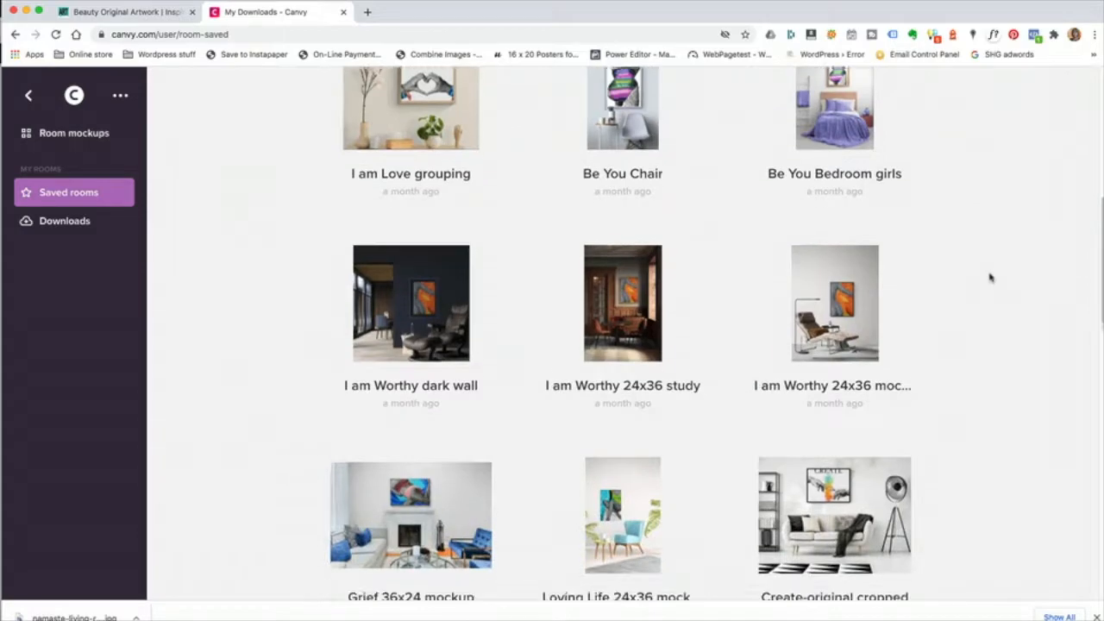
{"action": "scroll", "coordinate": [990, 277], "scroll_direction": "down", "scroll_amount": 2}
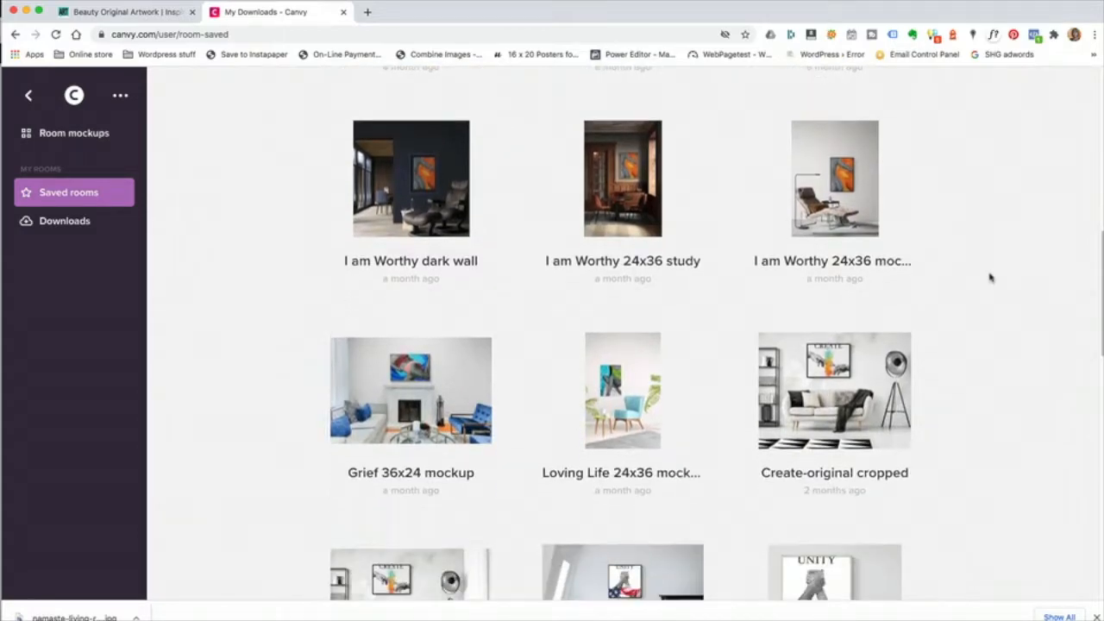
- Preview the I am Worthy 24x36 study mockup enlarged and page forward through the saved rooms that follow it
{"action": "left_click", "coordinate": [602, 190]}
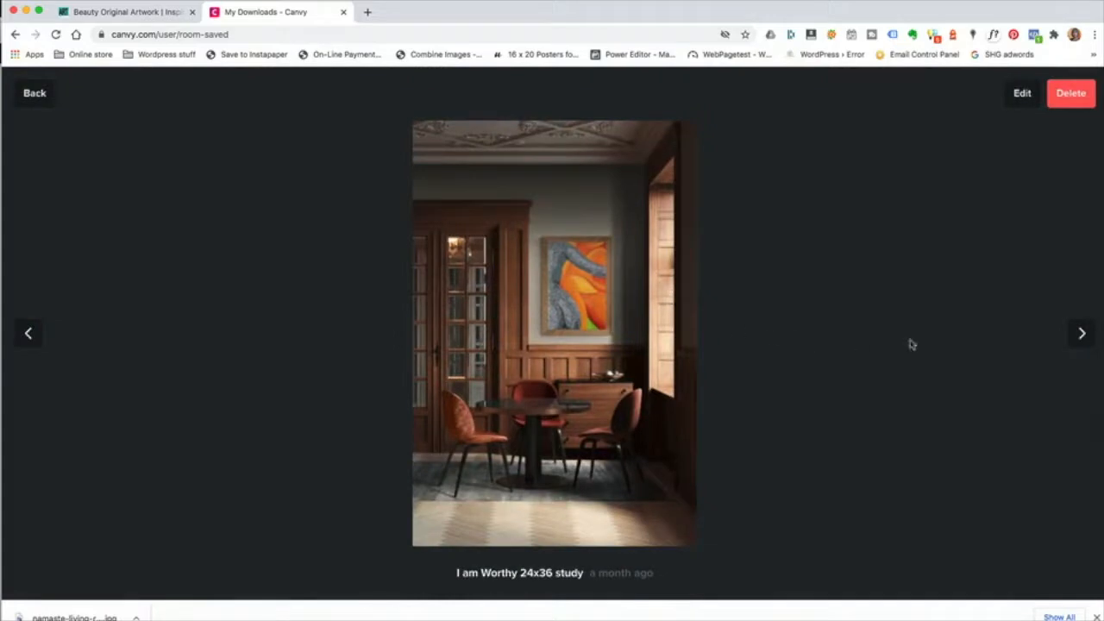
{"action": "left_click", "coordinate": [1080, 333]}
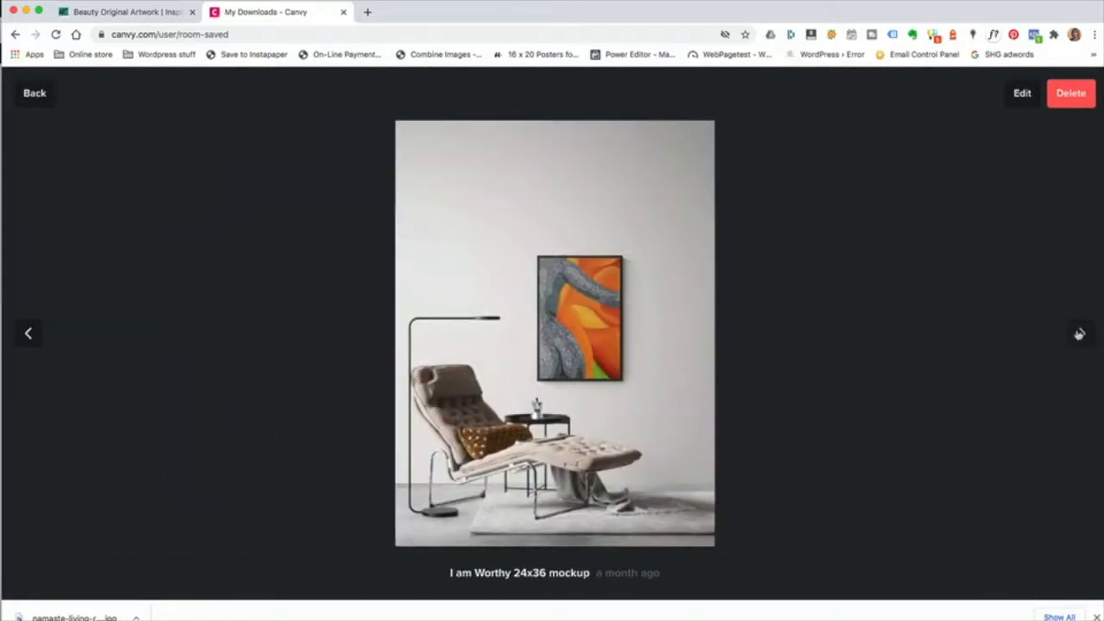
{"action": "left_click", "coordinate": [1078, 334]}
{"action": "left_click", "coordinate": [1079, 334]}
{"action": "left_click", "coordinate": [1078, 333]}
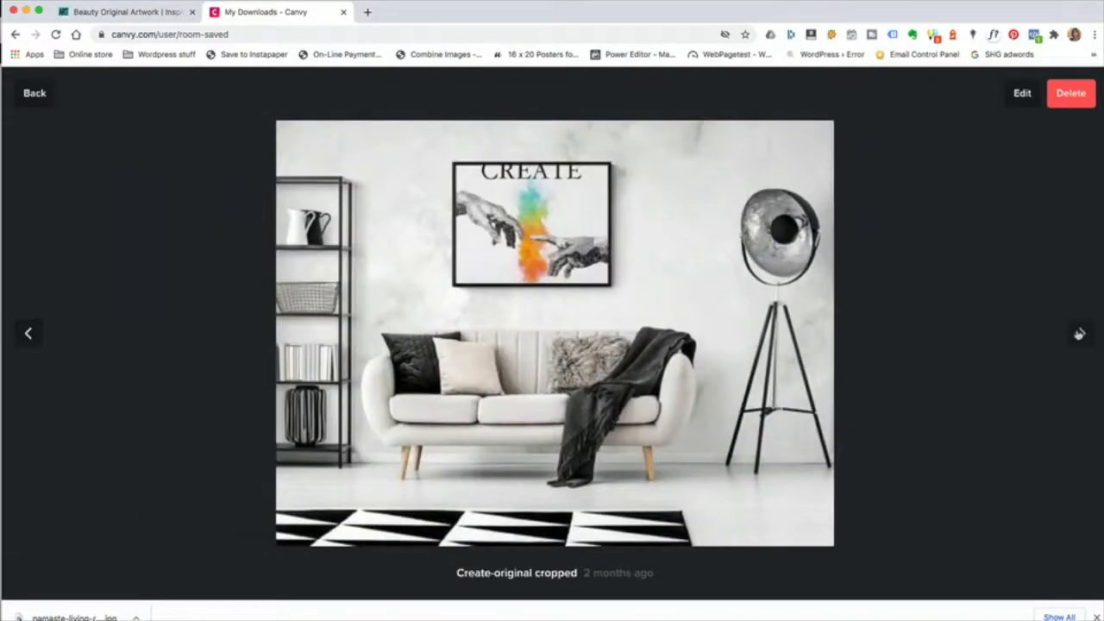
{"action": "left_click", "coordinate": [1079, 334]}
{"action": "left_click", "coordinate": [1078, 333]}
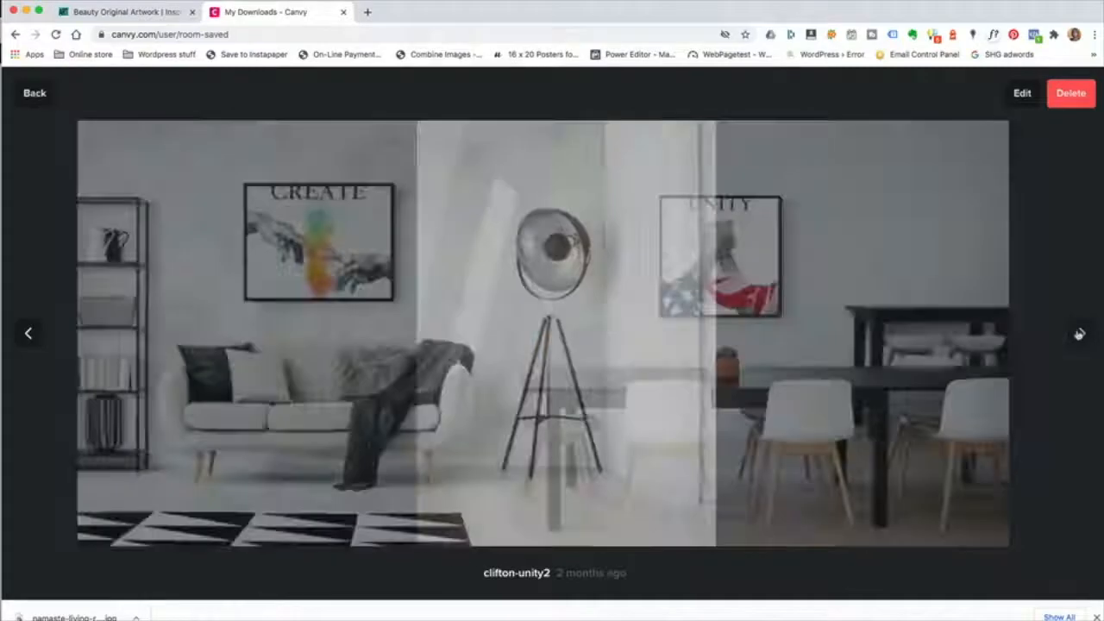
- Page forward through the enlarged saved rooms up to Just-the-way-you-are and return to the saved rooms collection
{"action": "left_click", "coordinate": [1079, 333]}
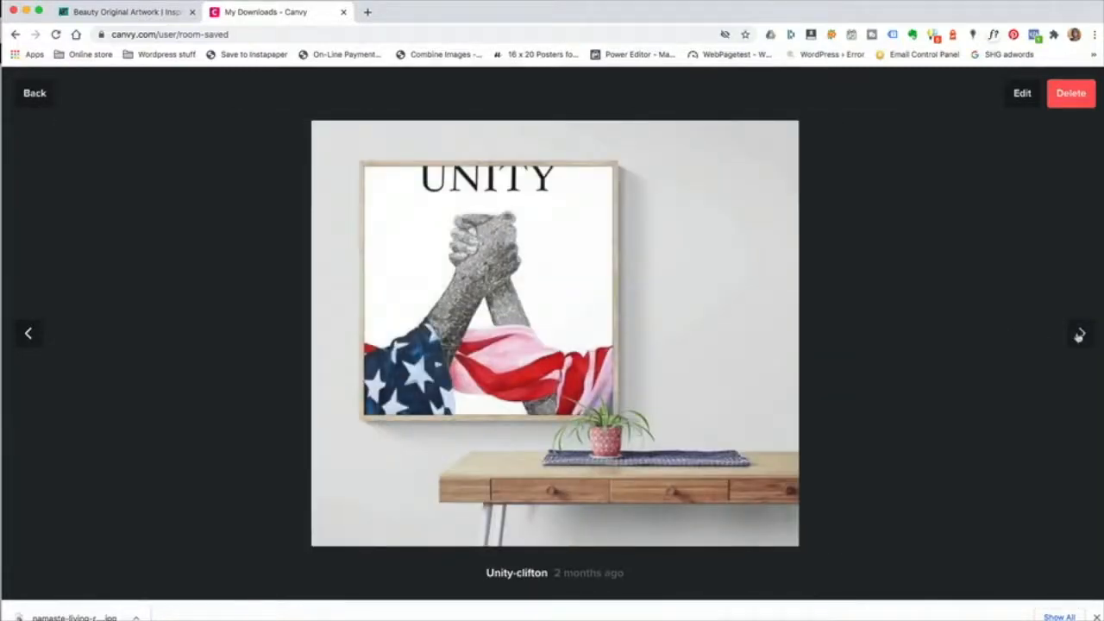
{"action": "left_click", "coordinate": [1078, 334]}
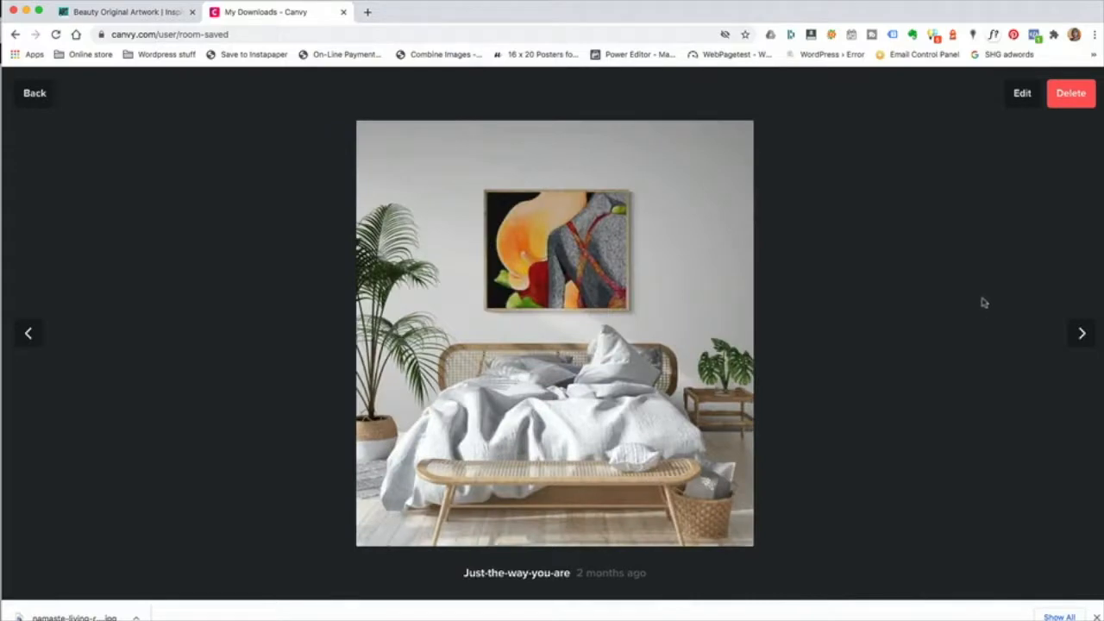
{"action": "left_click", "coordinate": [33, 94]}
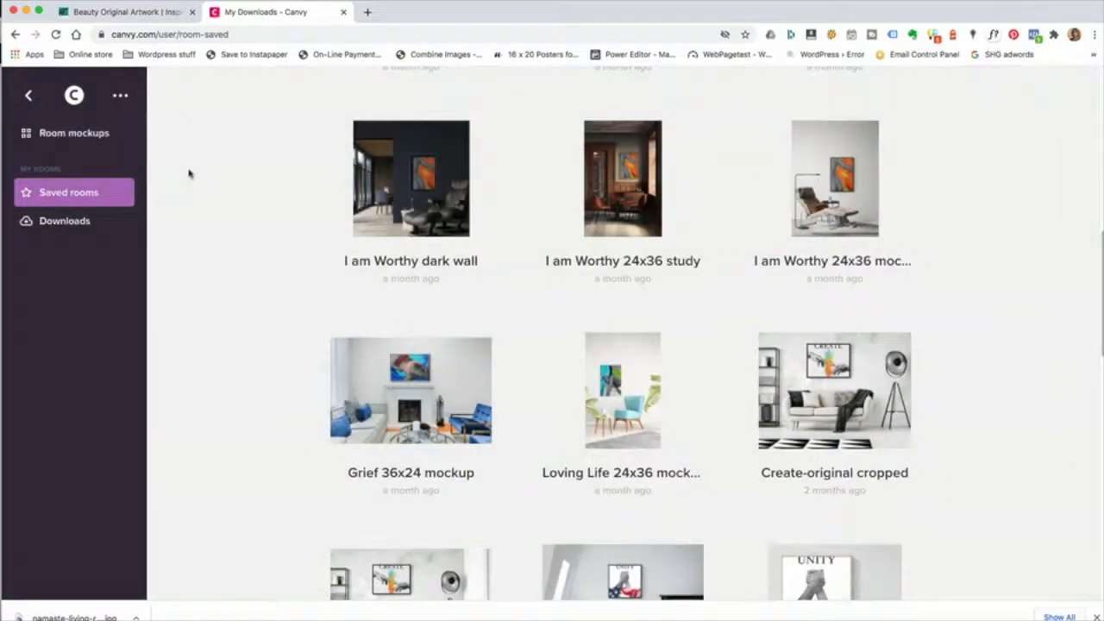
- Preview the kevin-k-behind-scenes mockup enlarged and return to the start of the saved rooms collection
{"action": "scroll", "coordinate": [862, 250], "scroll_direction": "up", "scroll_amount": 2}
{"action": "scroll", "coordinate": [862, 250], "scroll_direction": "up", "scroll_amount": 7}
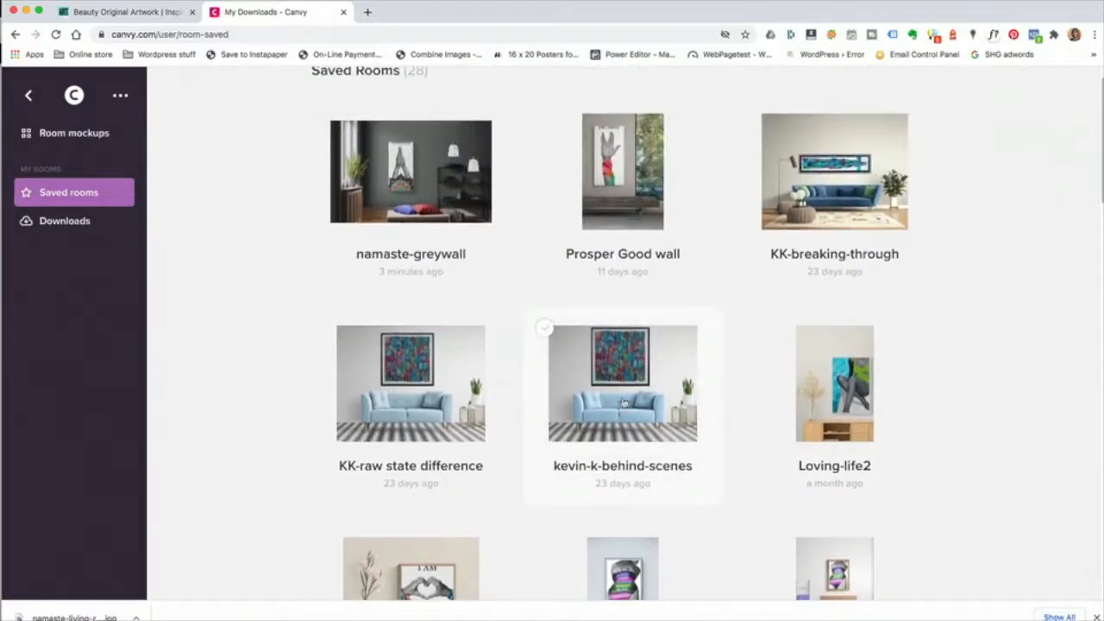
{"action": "left_click", "coordinate": [624, 405]}
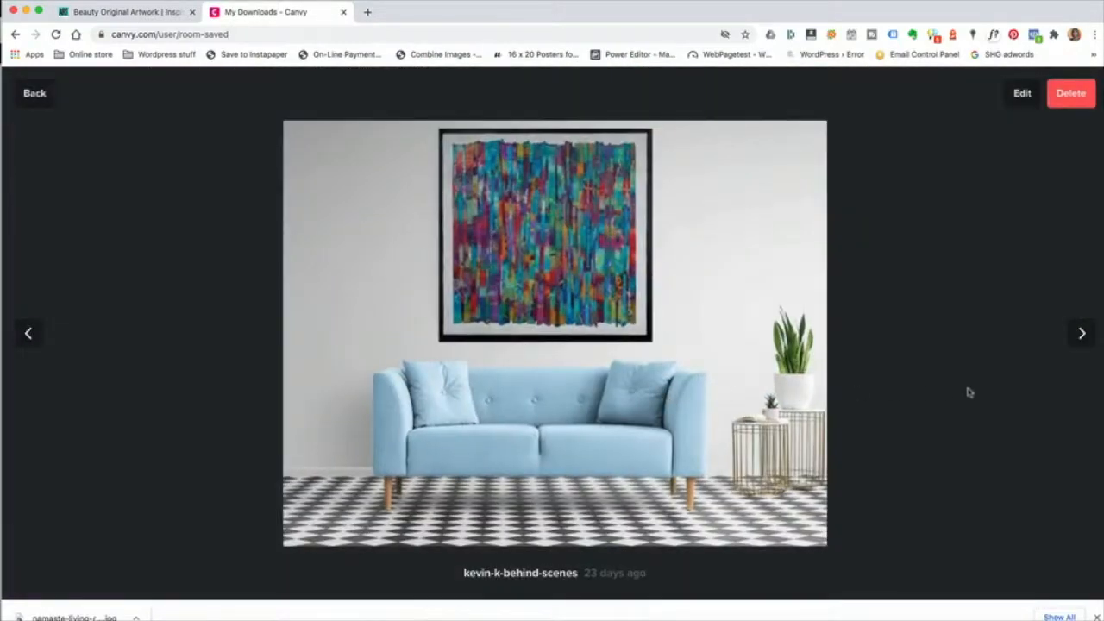
{"action": "left_click", "coordinate": [35, 97]}
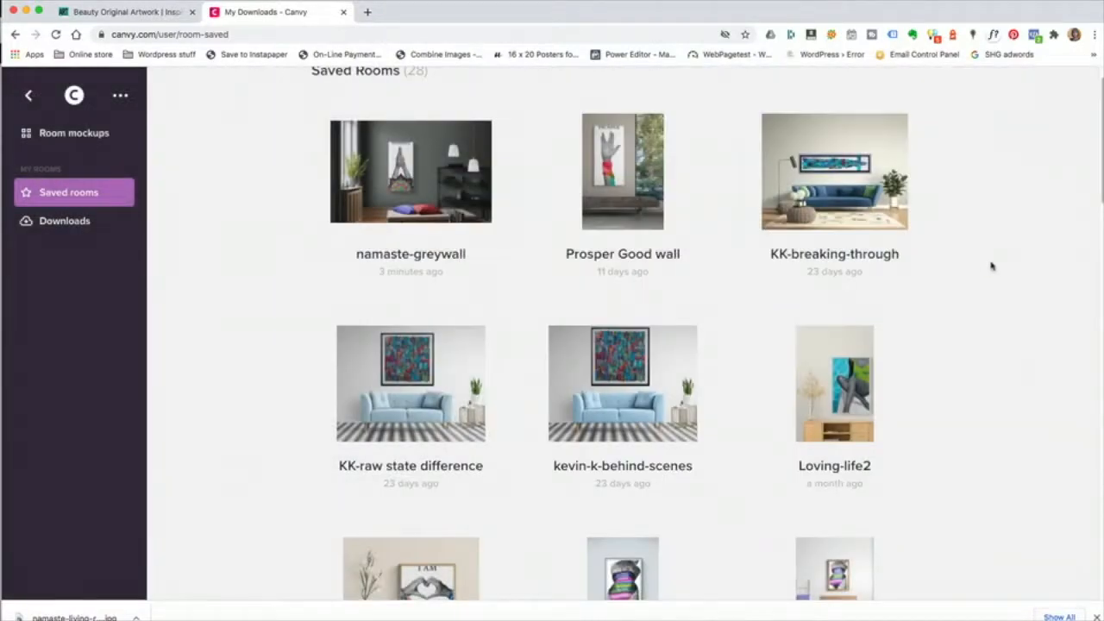
{"action": "scroll", "coordinate": [952, 322], "scroll_direction": "up", "scroll_amount": 1}
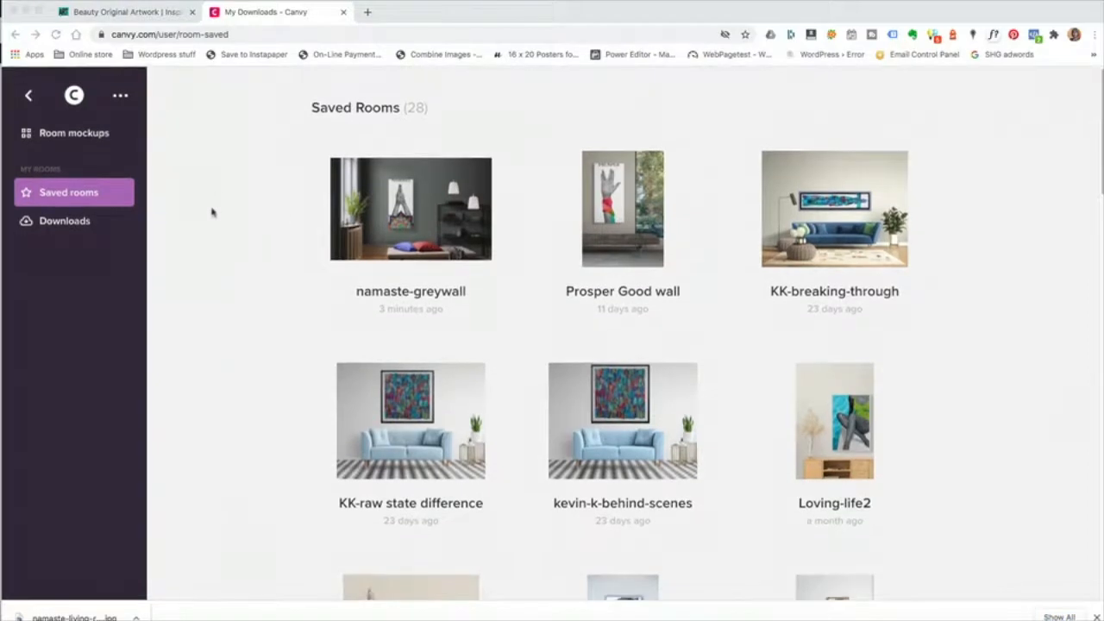
- Open the full room mockups library and browse far down through the available rooms, loading more of them
{"action": "left_click", "coordinate": [49, 133]}
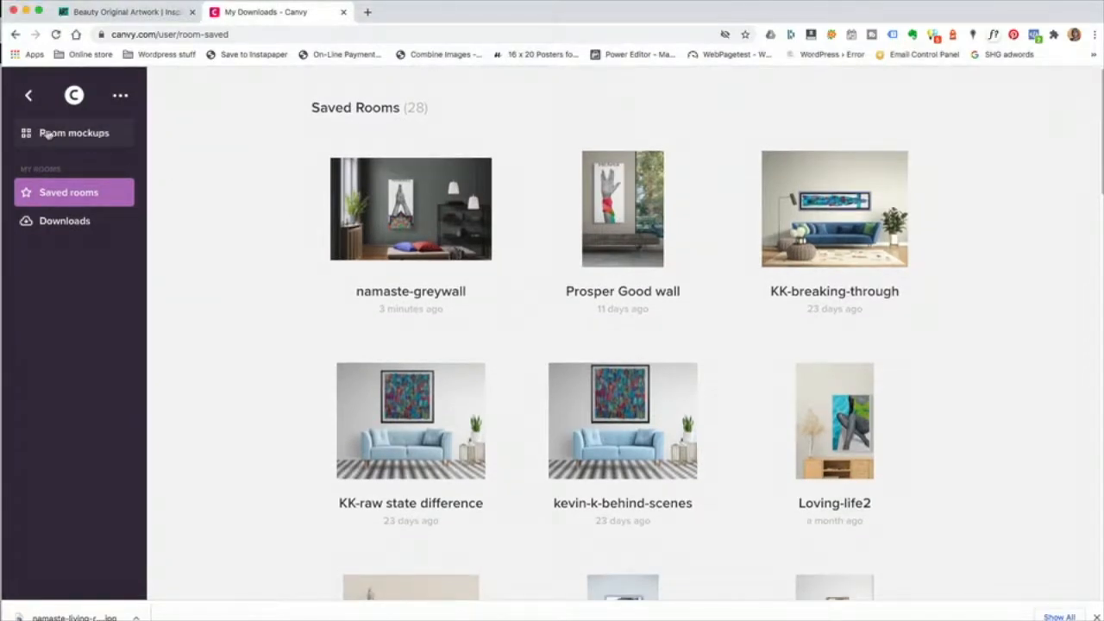
{"action": "left_click", "coordinate": [48, 134]}
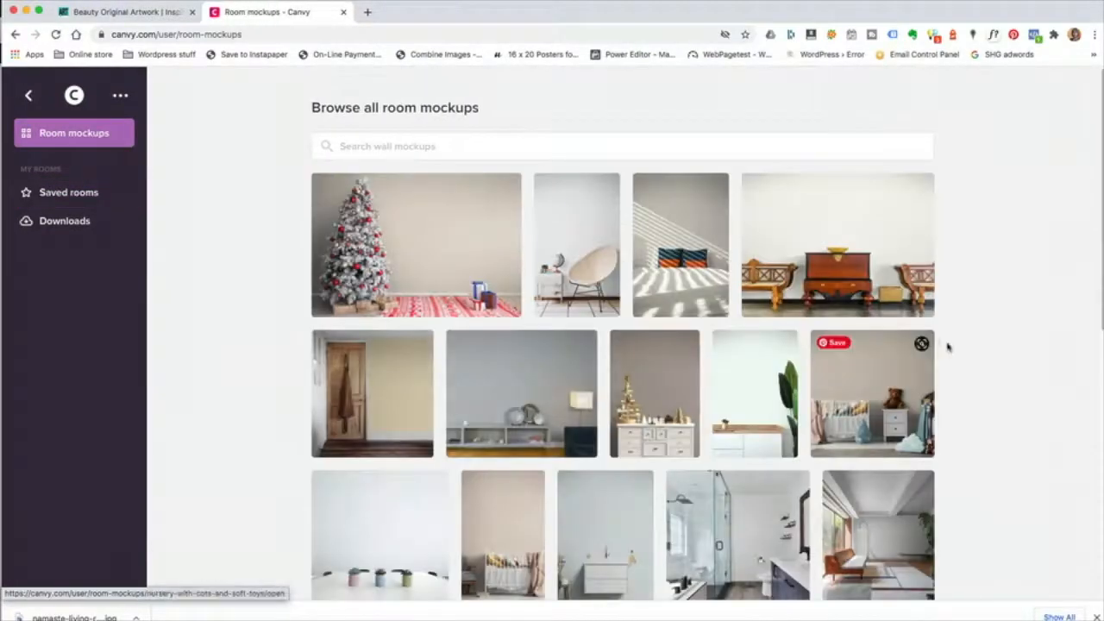
{"action": "scroll", "coordinate": [970, 297], "scroll_direction": "down", "scroll_amount": 5}
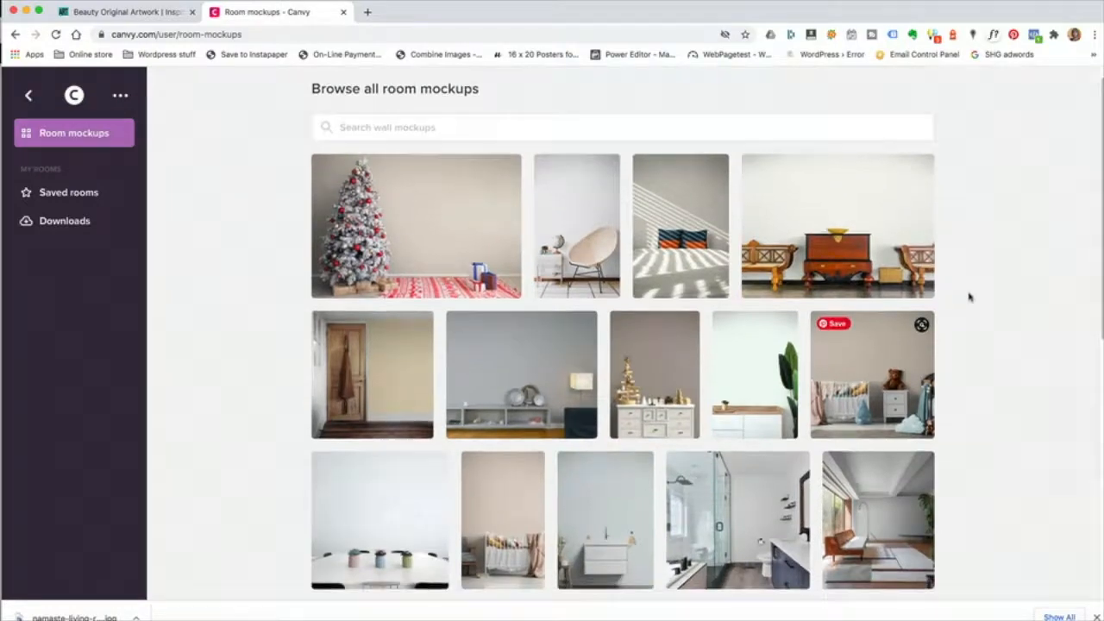
{"action": "scroll", "coordinate": [969, 296], "scroll_direction": "down", "scroll_amount": 1}
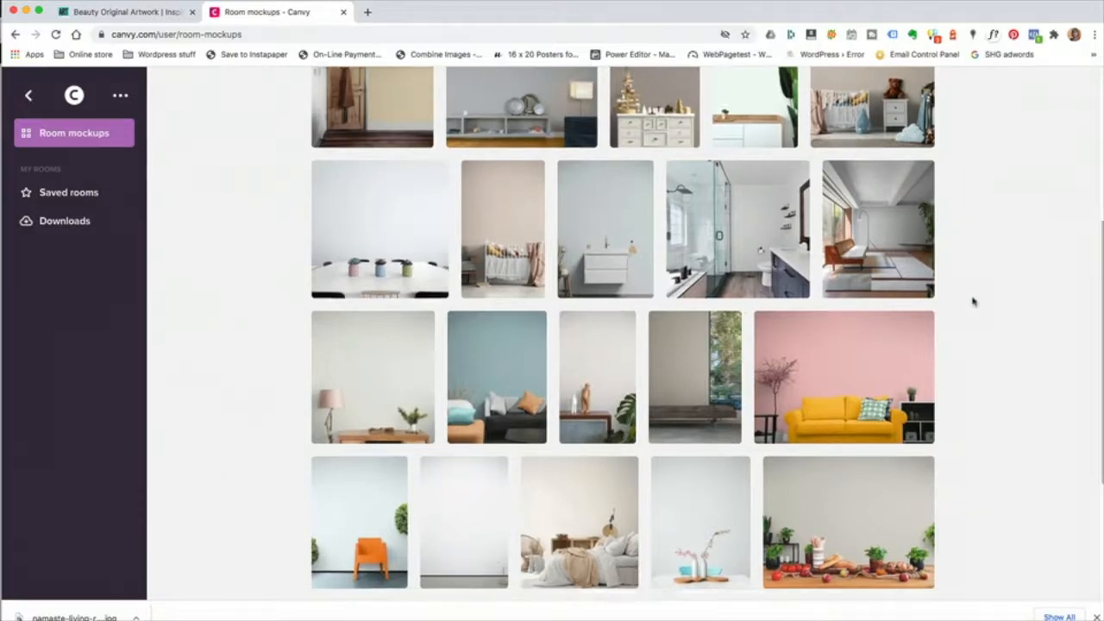
{"action": "scroll", "coordinate": [972, 298], "scroll_direction": "down", "scroll_amount": 12}
{"action": "scroll", "coordinate": [973, 276], "scroll_direction": "down", "scroll_amount": 10}
{"action": "scroll", "coordinate": [973, 276], "scroll_direction": "down", "scroll_amount": 9}
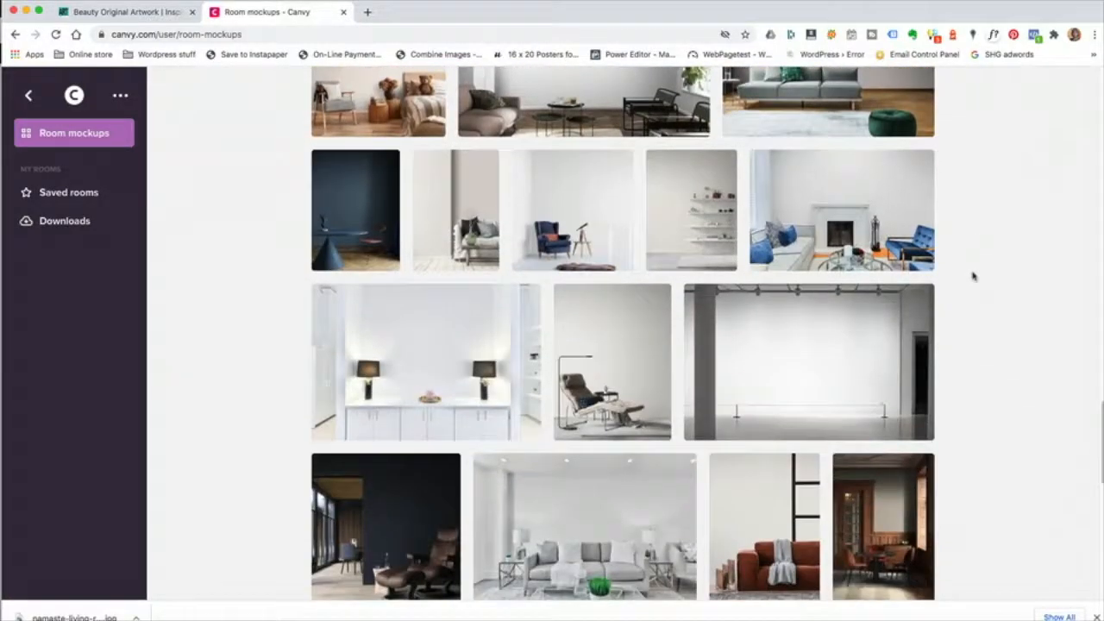
{"action": "scroll", "coordinate": [960, 281], "scroll_direction": "down", "scroll_amount": 13}
{"action": "scroll", "coordinate": [962, 281], "scroll_direction": "down", "scroll_amount": 12}
{"action": "scroll", "coordinate": [962, 281], "scroll_direction": "down", "scroll_amount": 14}
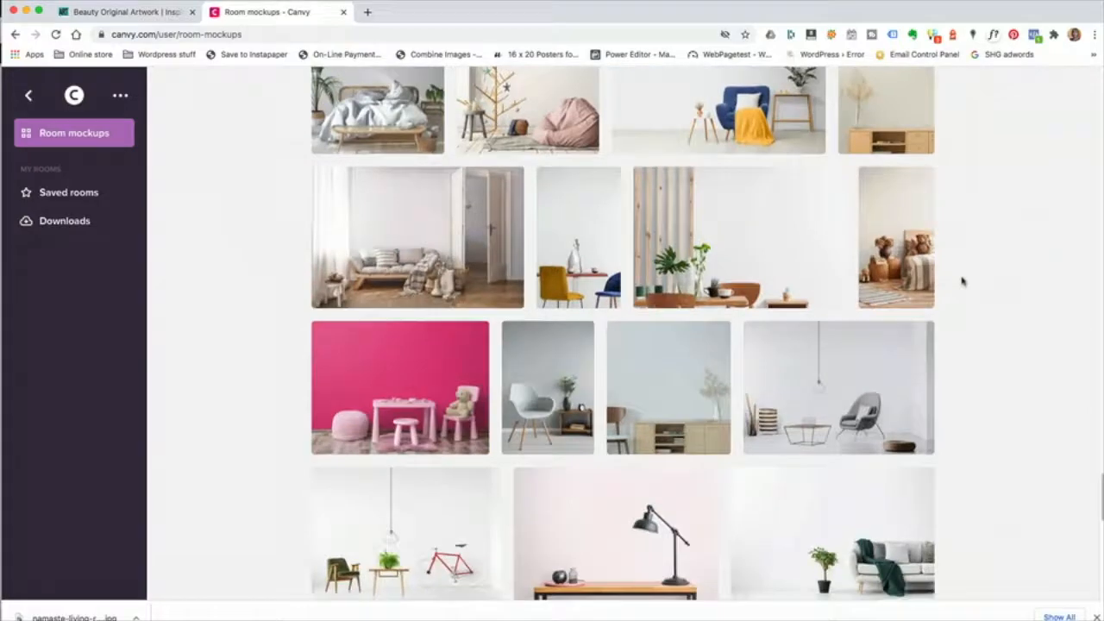
{"action": "scroll", "coordinate": [963, 281], "scroll_direction": "down", "scroll_amount": 11}
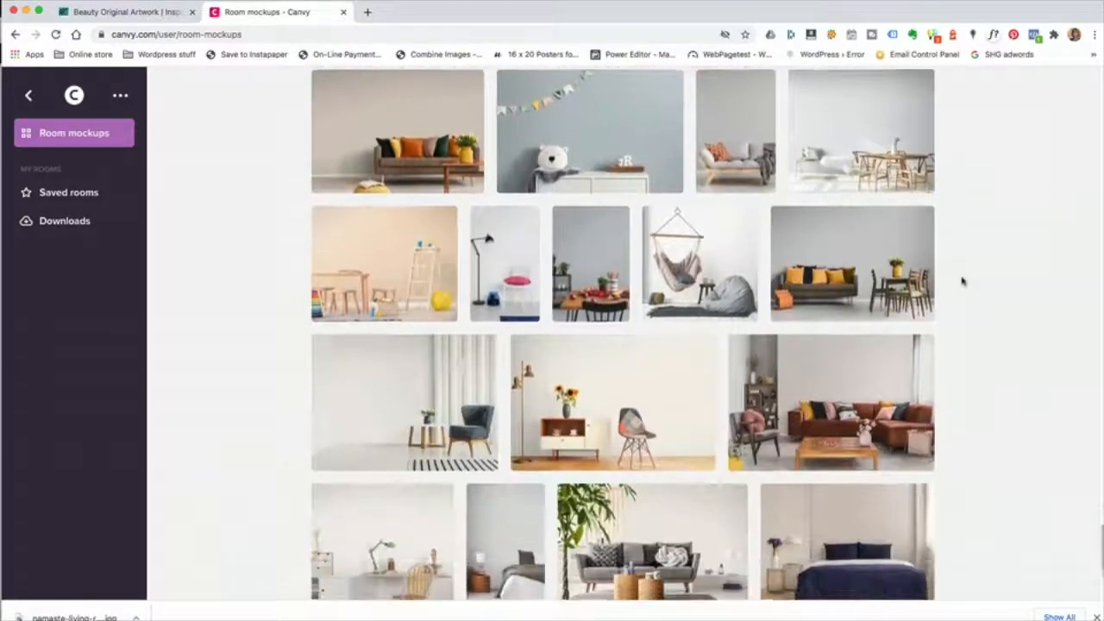
{"action": "scroll", "coordinate": [963, 281], "scroll_direction": "down", "scroll_amount": 12}
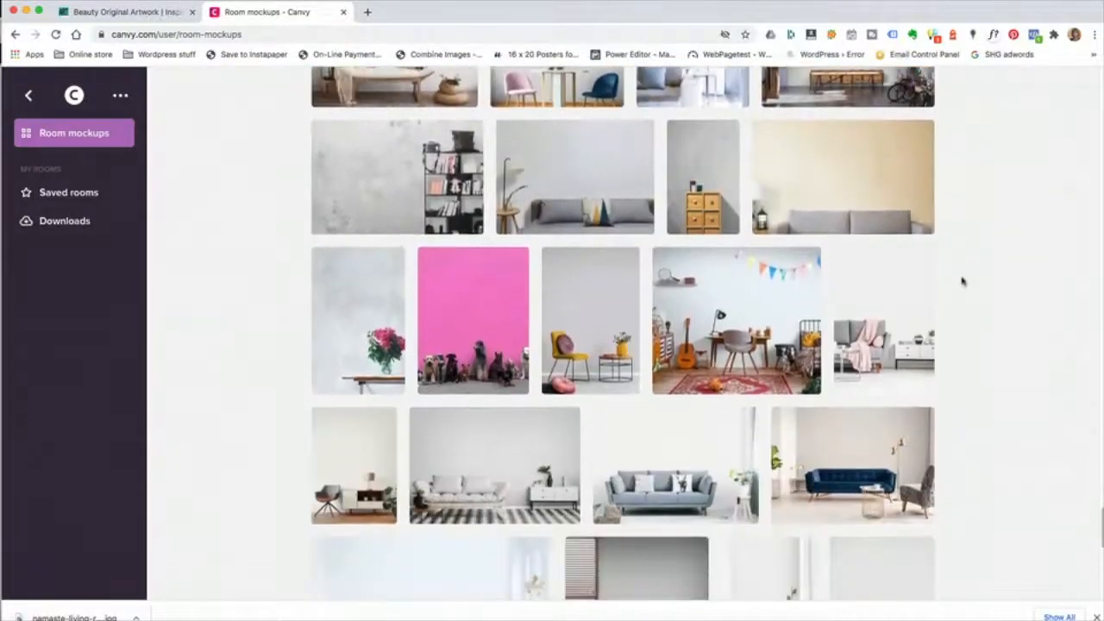
{"action": "scroll", "coordinate": [962, 282], "scroll_direction": "down", "scroll_amount": 12}
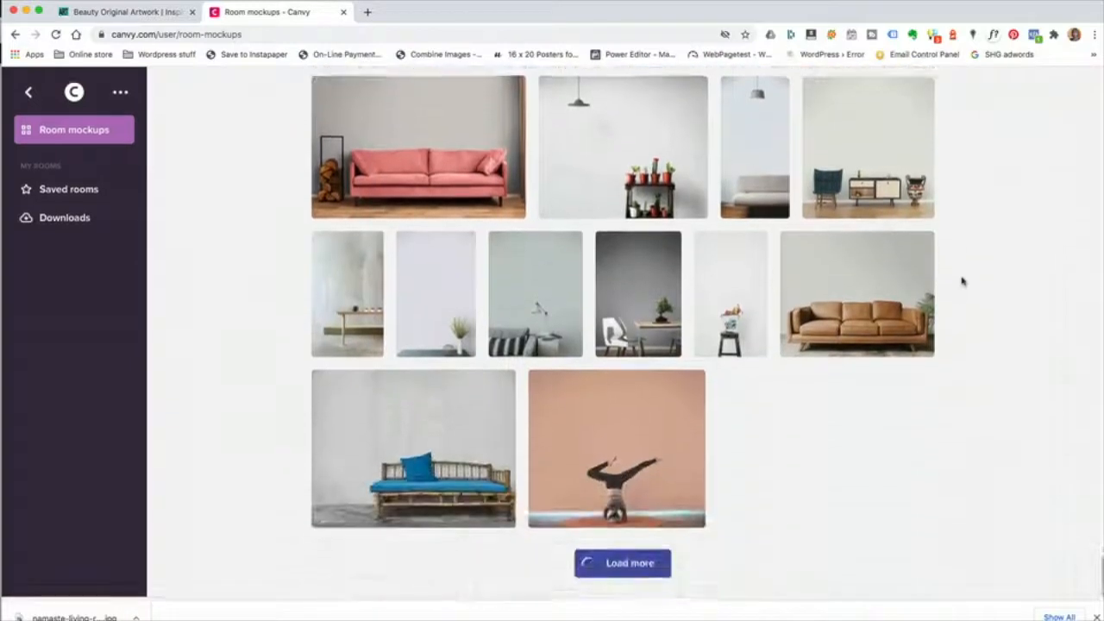
{"action": "scroll", "coordinate": [962, 281], "scroll_direction": "down", "scroll_amount": 12}
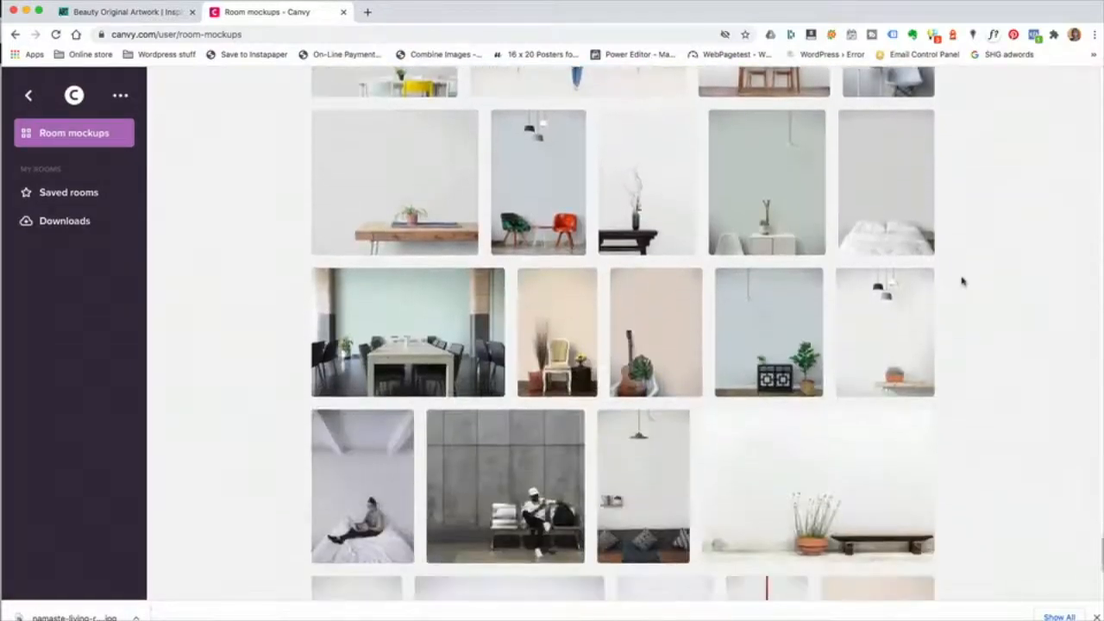
{"action": "scroll", "coordinate": [962, 281], "scroll_direction": "down", "scroll_amount": 10}
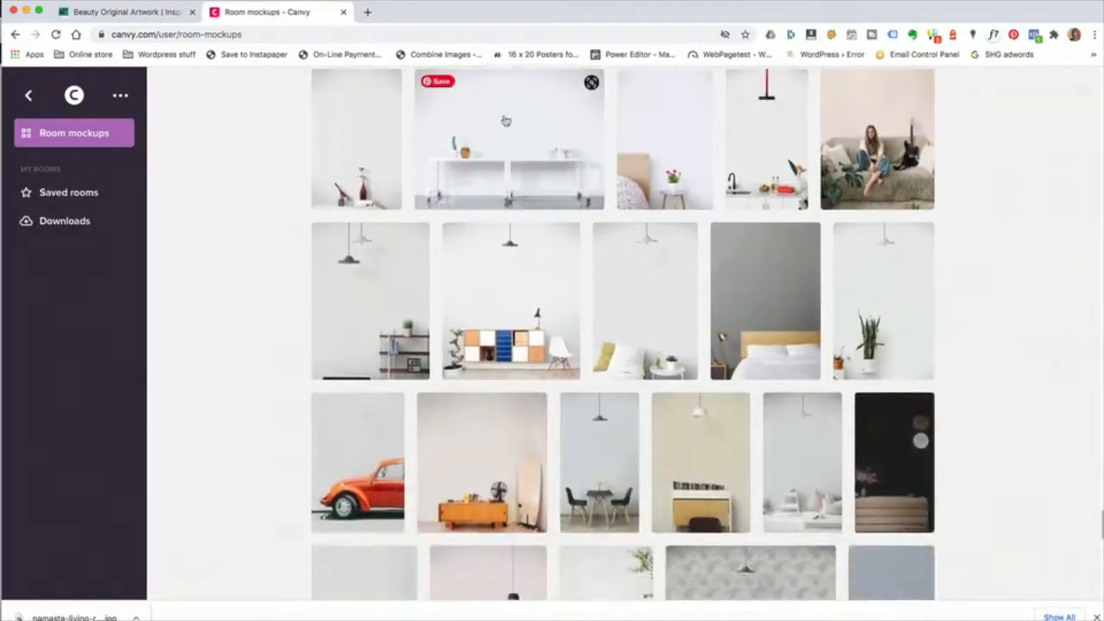
- Open the minimalist white room with the two wheeled tables and delete the Namaste artwork from its wall
{"action": "left_click", "coordinate": [506, 121]}
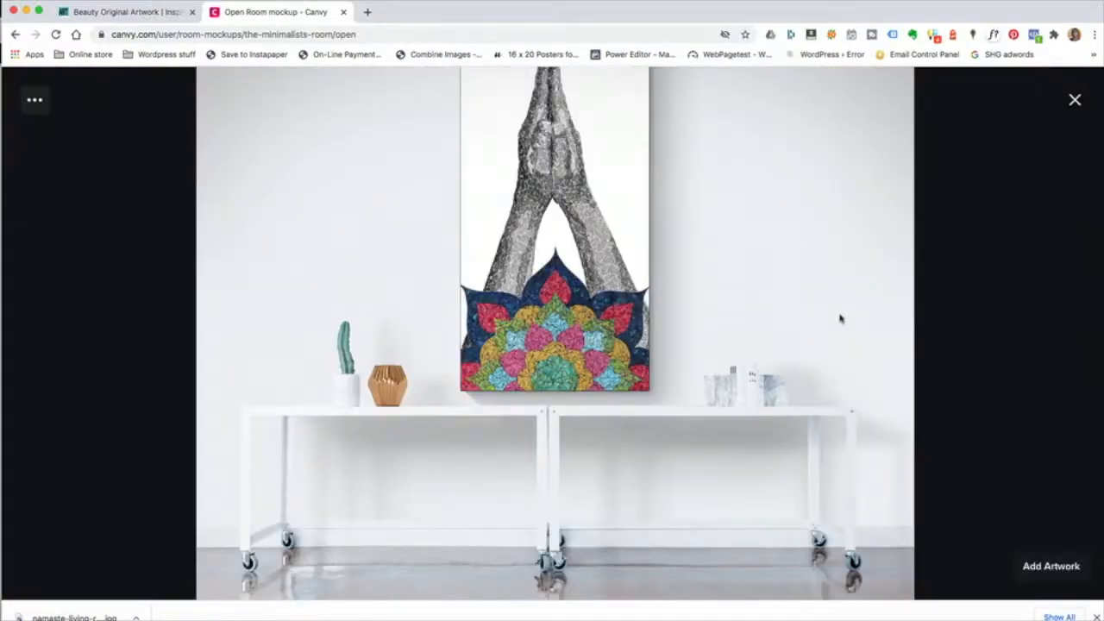
{"action": "left_click", "coordinate": [609, 246]}
{"action": "key", "text": "Delete"}
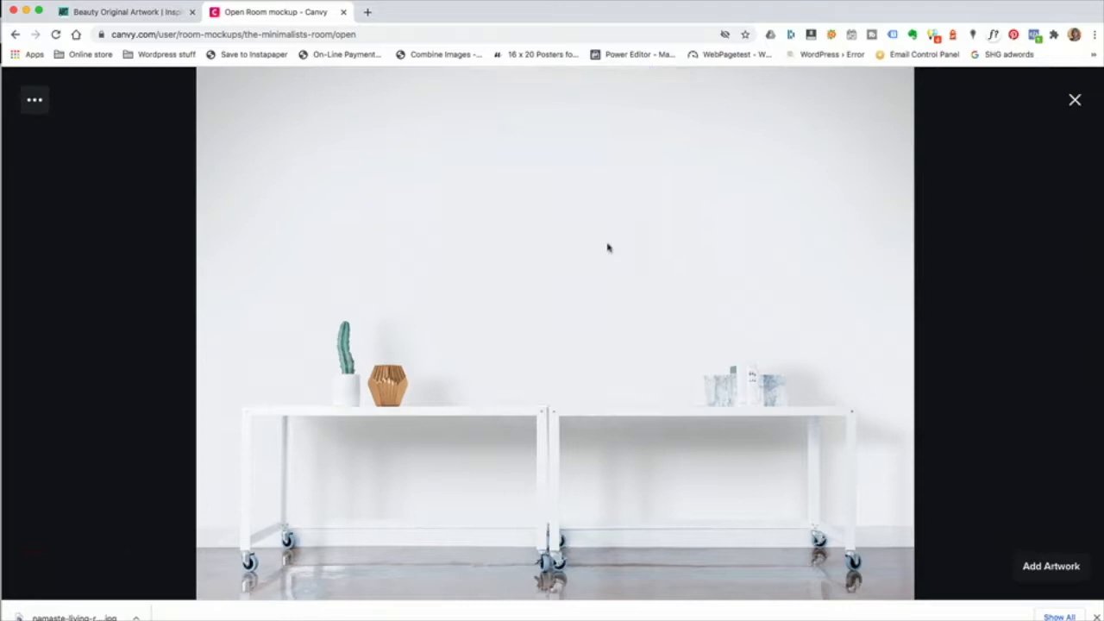
- Add the 42 x 30 inch clifton-promise-3000 artwork to the room
{"action": "left_click", "coordinate": [1040, 569]}
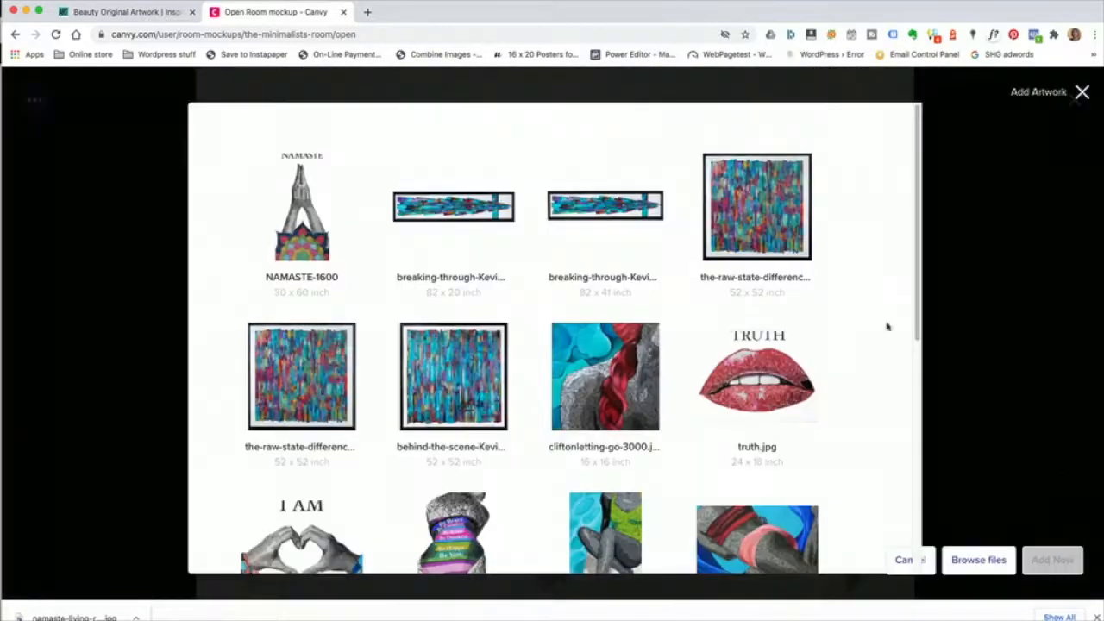
{"action": "scroll", "coordinate": [784, 319], "scroll_direction": "down", "scroll_amount": 5}
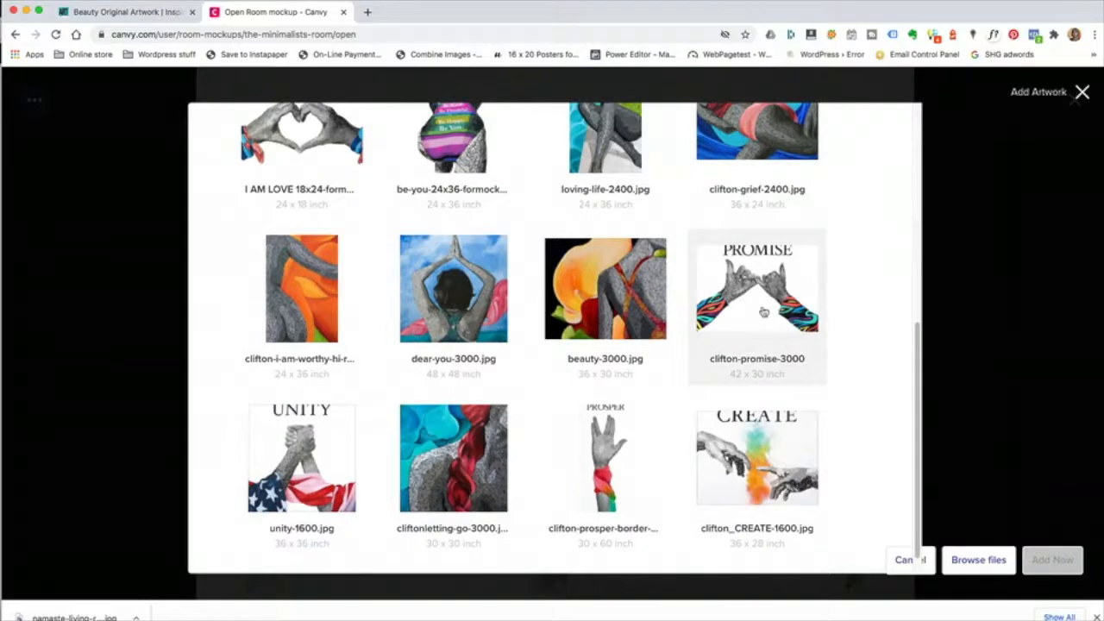
{"action": "left_click", "coordinate": [763, 312]}
{"action": "left_click", "coordinate": [1060, 562]}
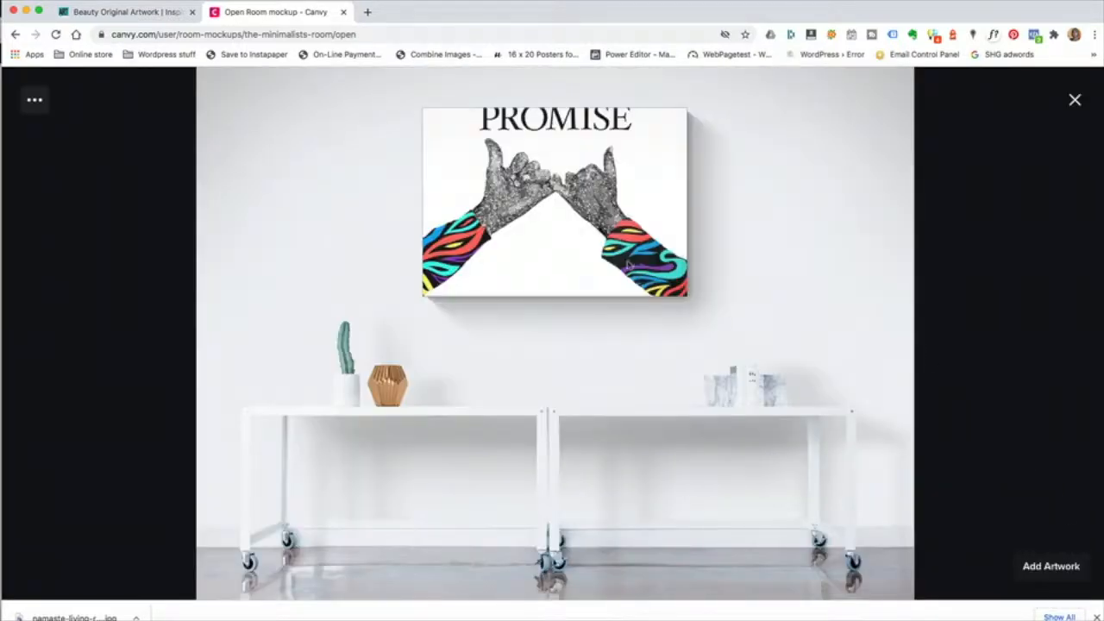
- Move the Promise artwork lower on the wall so it hangs roughly centred above the two tables
{"action": "left_click_drag", "start_coordinate": [627, 268], "coordinate": [627, 304]}
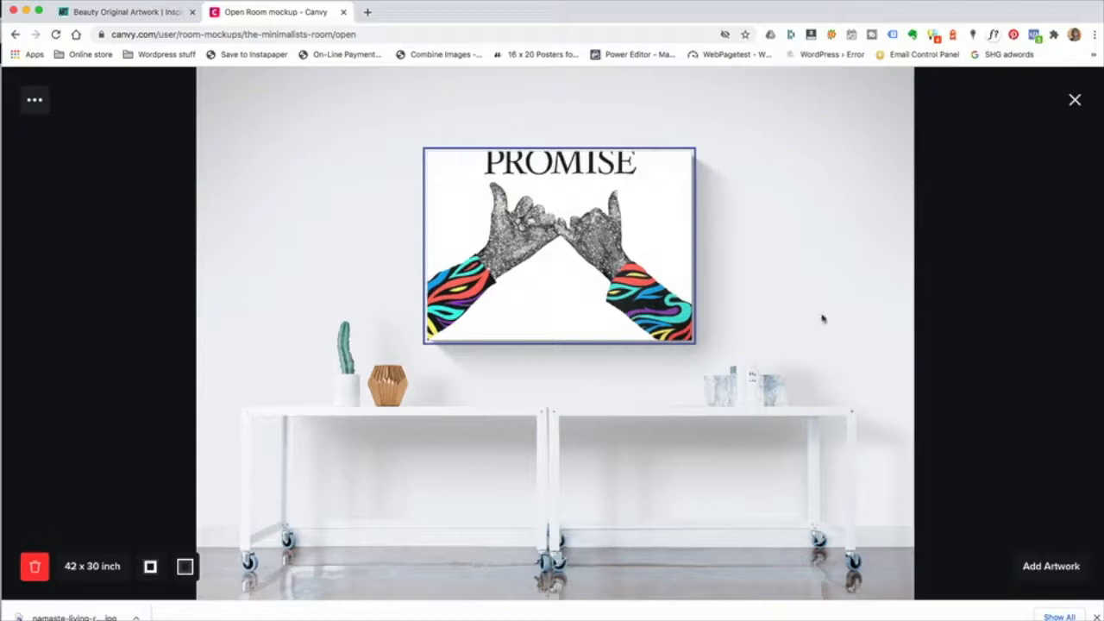
{"action": "left_click_drag", "start_coordinate": [665, 309], "coordinate": [657, 308]}
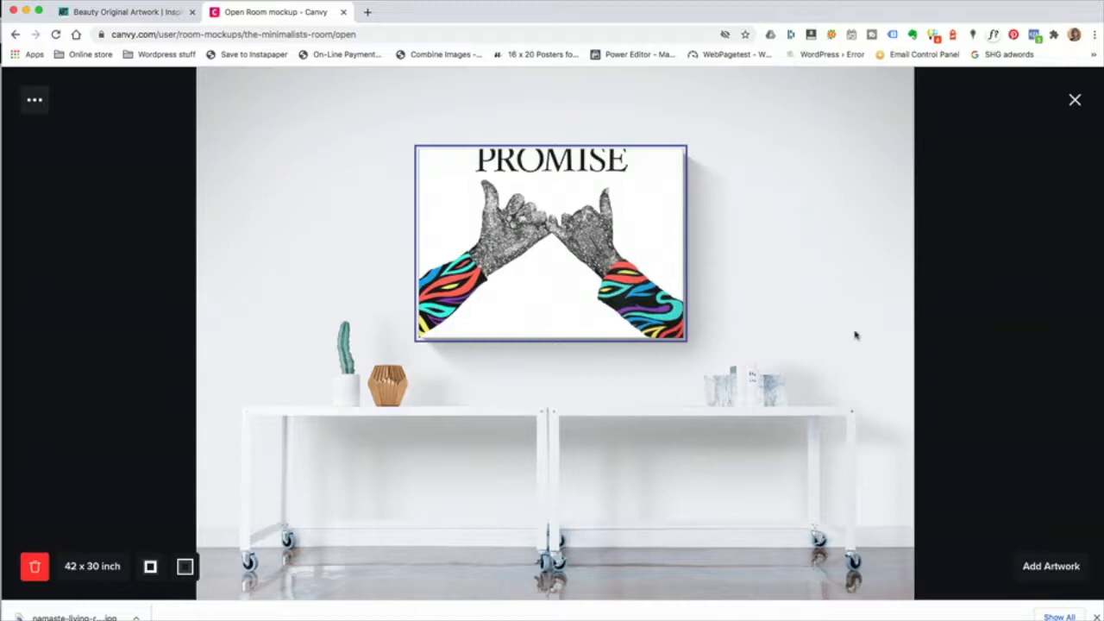
{"action": "left_click", "coordinate": [858, 335]}
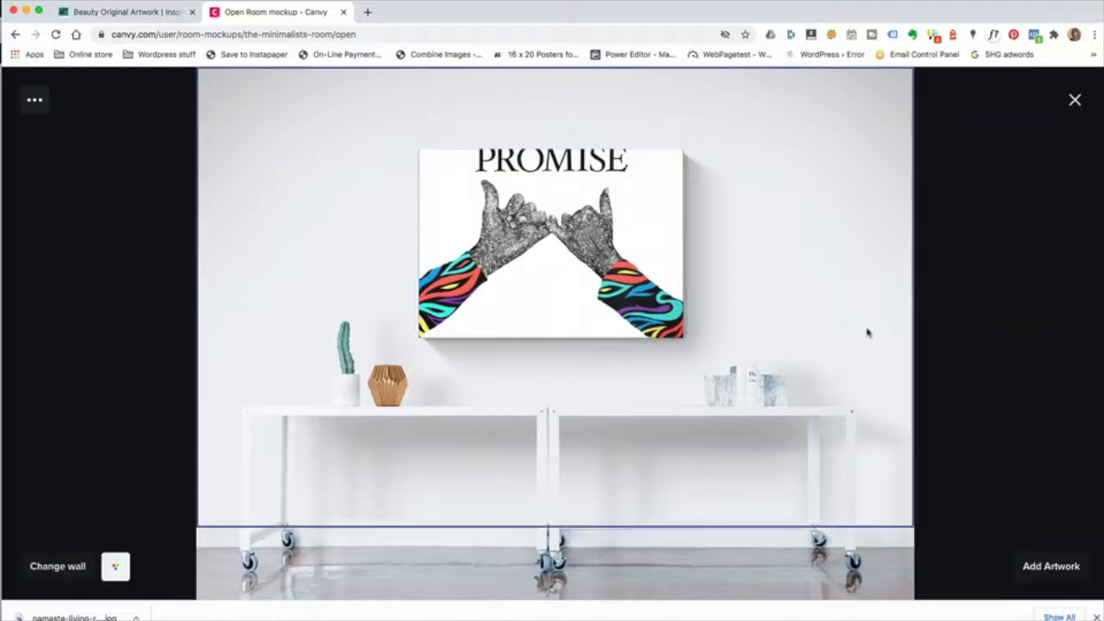
- Change the Promise artwork's frame to the middle of the three adjacent white finishes
{"action": "left_click", "coordinate": [560, 267]}
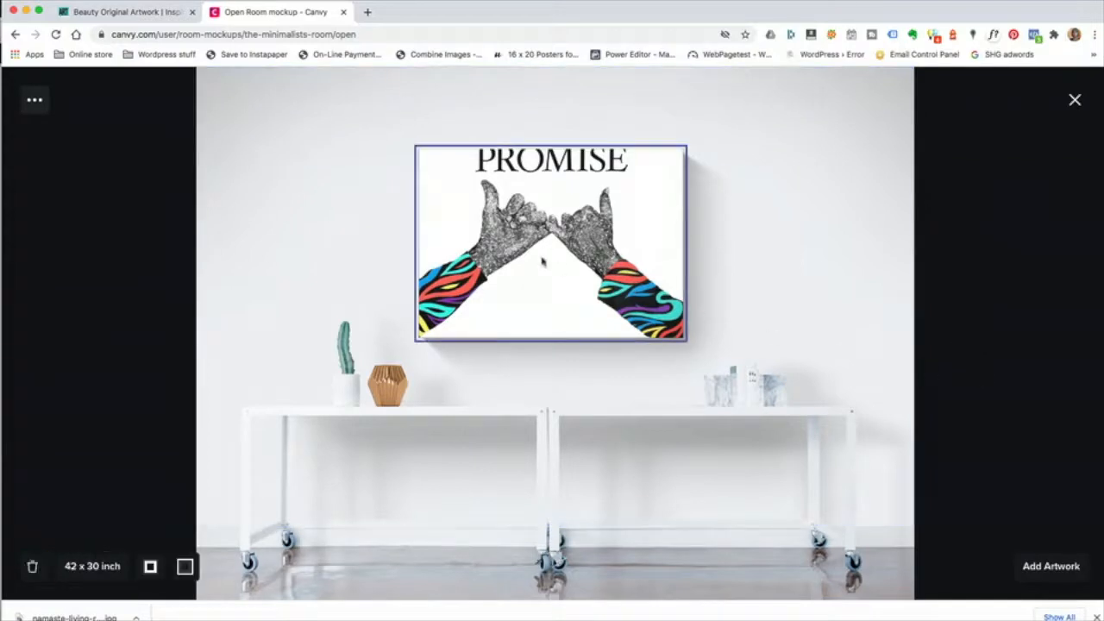
{"action": "left_click", "coordinate": [184, 566]}
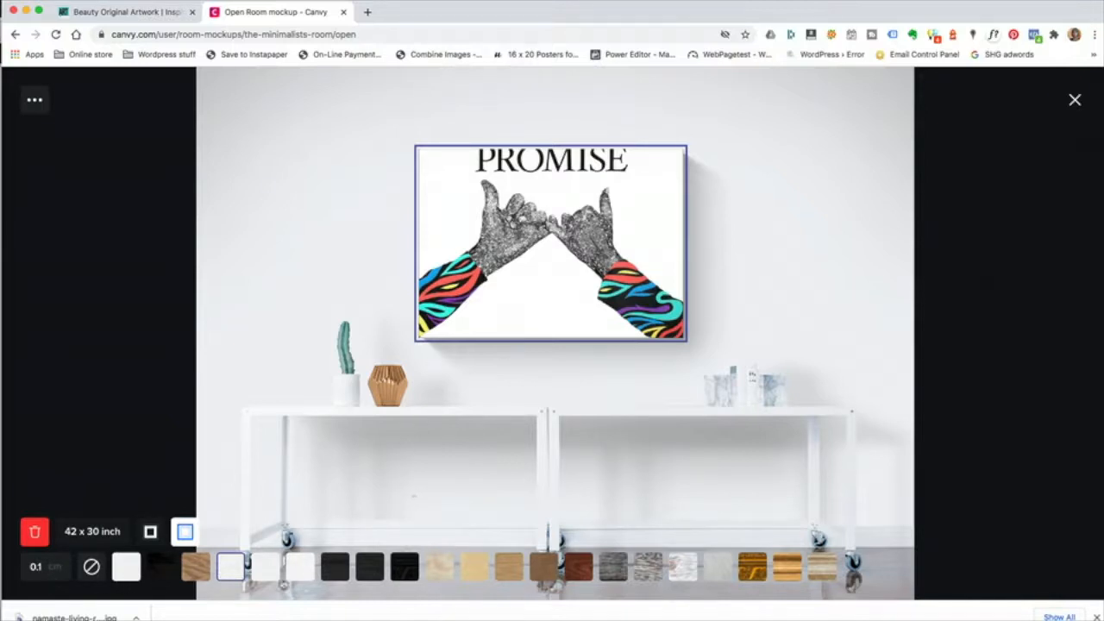
{"action": "left_click", "coordinate": [264, 570]}
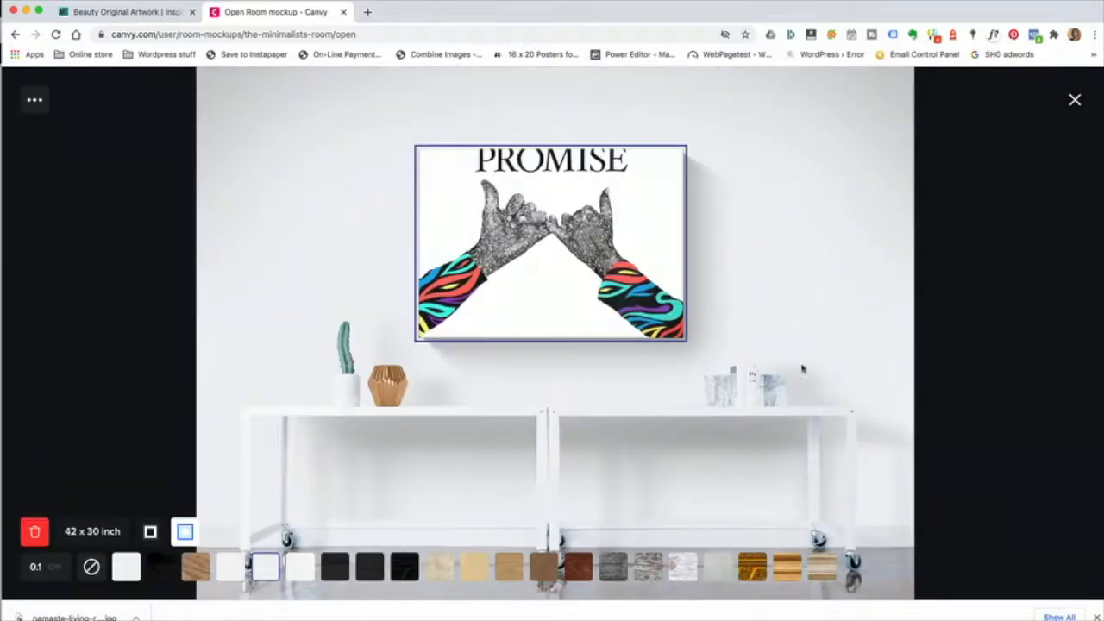
- Recolour the wall behind the Promise artwork to the grey AEAFB3
{"action": "left_click", "coordinate": [824, 329]}
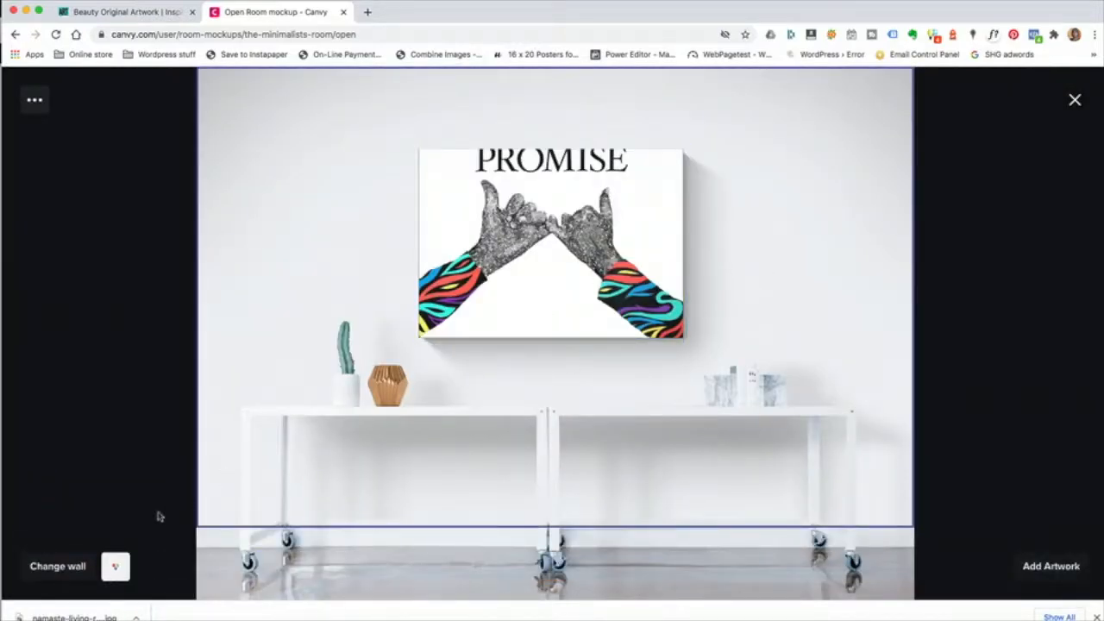
{"action": "left_click", "coordinate": [116, 568]}
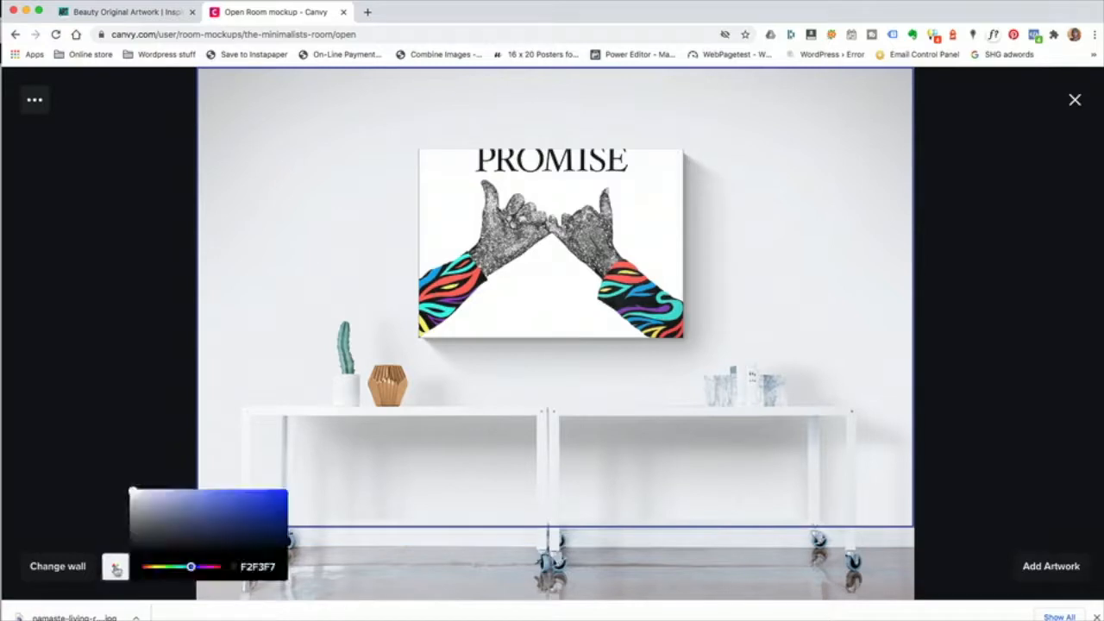
{"action": "left_click", "coordinate": [109, 530]}
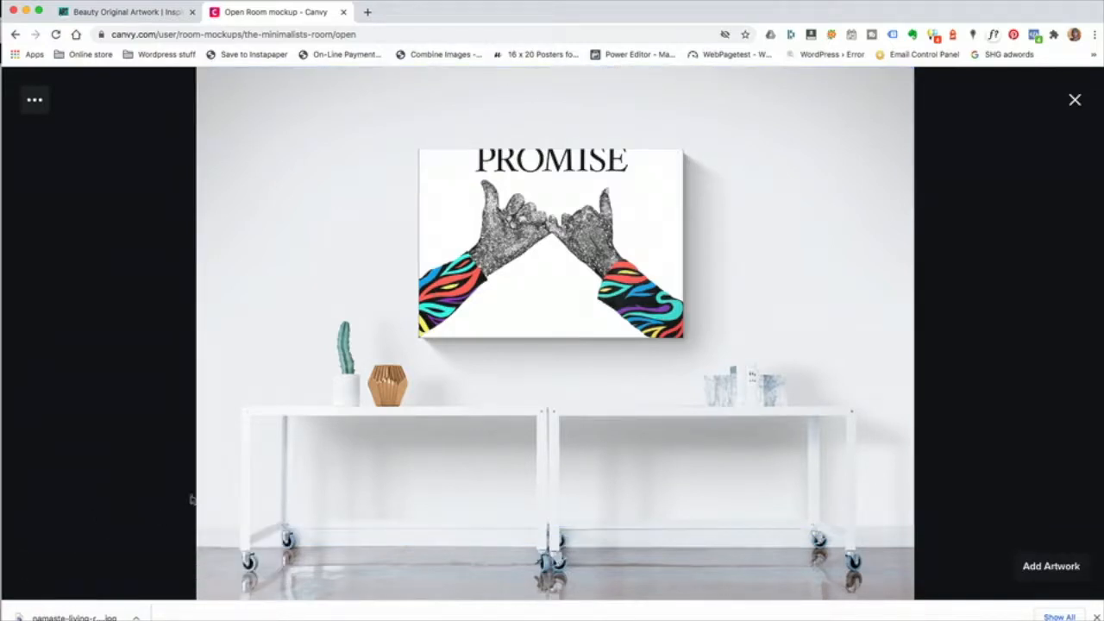
{"action": "left_click", "coordinate": [256, 303]}
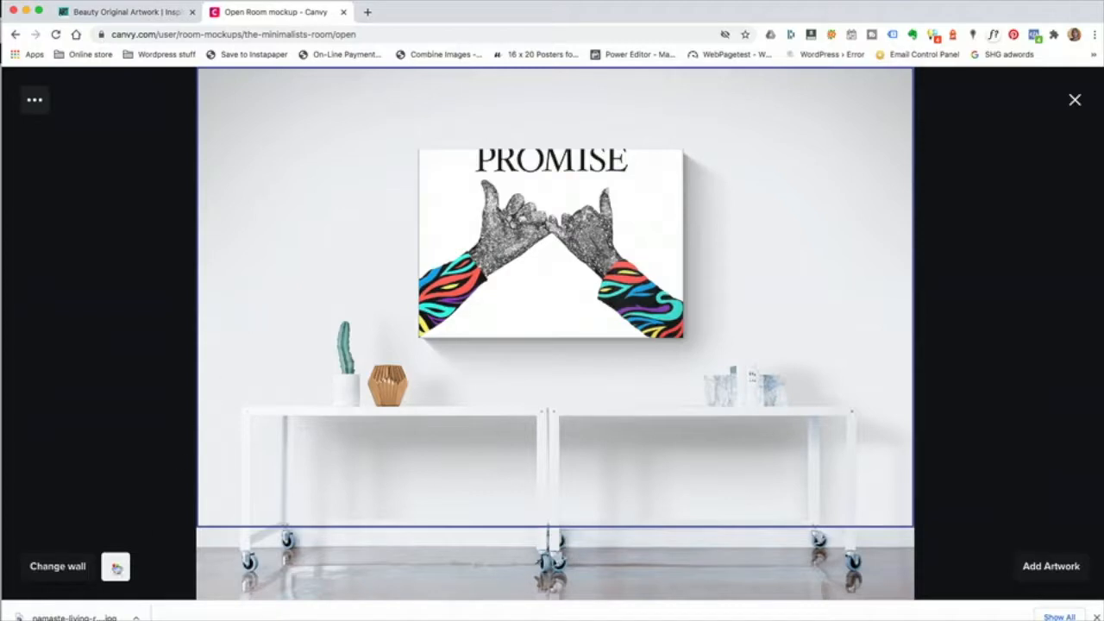
{"action": "left_click", "coordinate": [116, 567]}
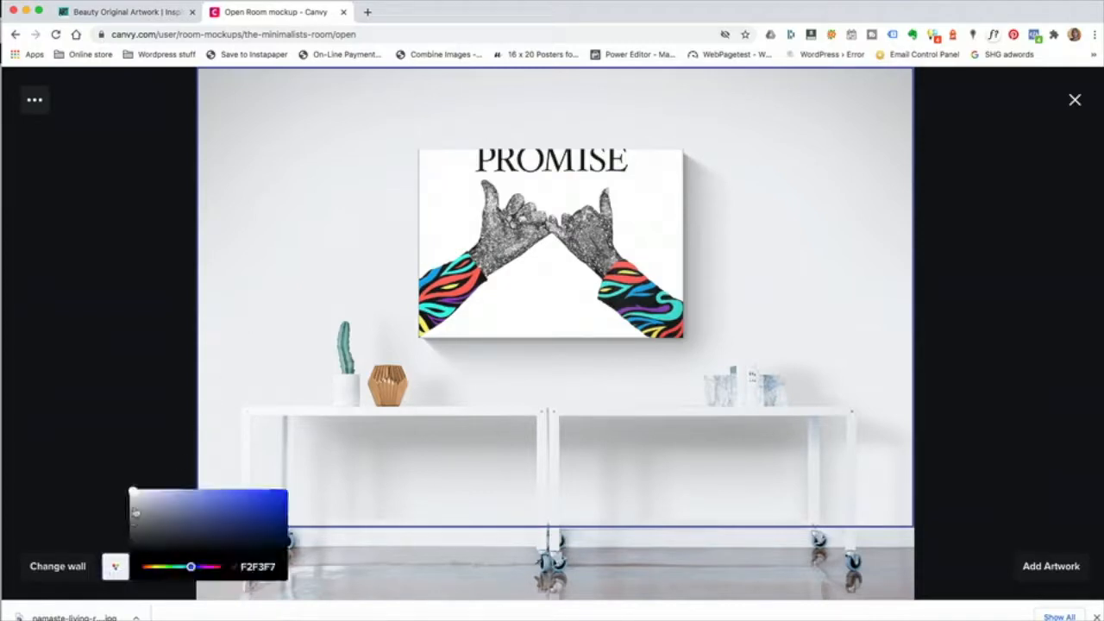
{"action": "left_click", "coordinate": [135, 513]}
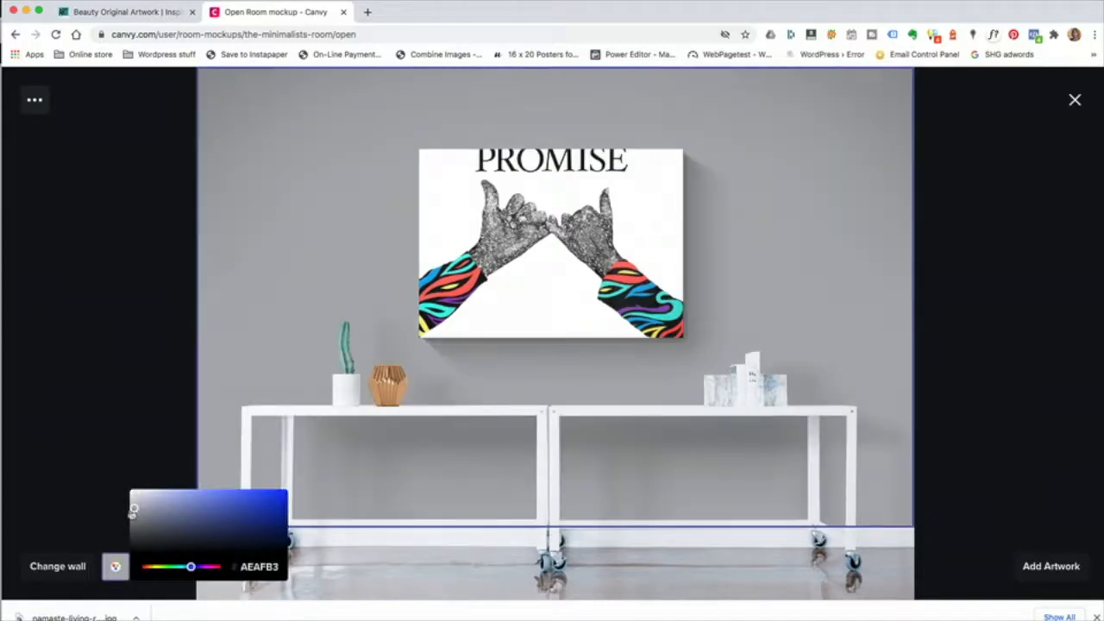
- Lighten the wall behind the Promise artwork to the grey C5C5C7
{"action": "left_click_drag", "start_coordinate": [135, 510], "coordinate": [130, 503]}
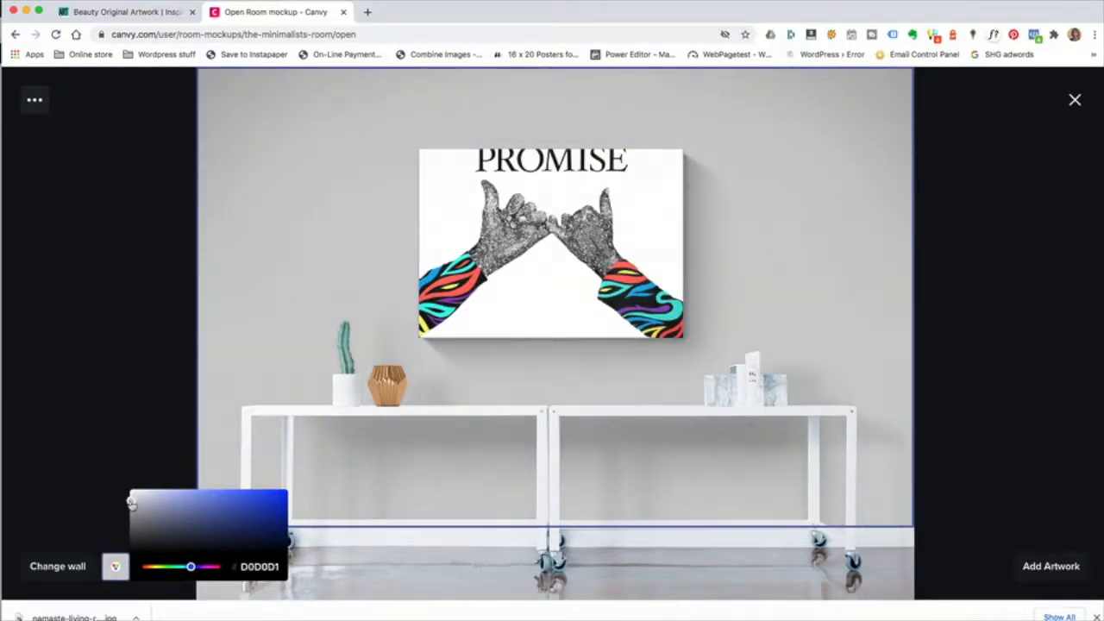
{"action": "mouse_move", "coordinate": [130, 504]}
{"action": "left_mouse_down"}
{"action": "mouse_move", "coordinate": [129, 534]}
{"action": "mouse_move", "coordinate": [131, 505]}
{"action": "left_mouse_up"}
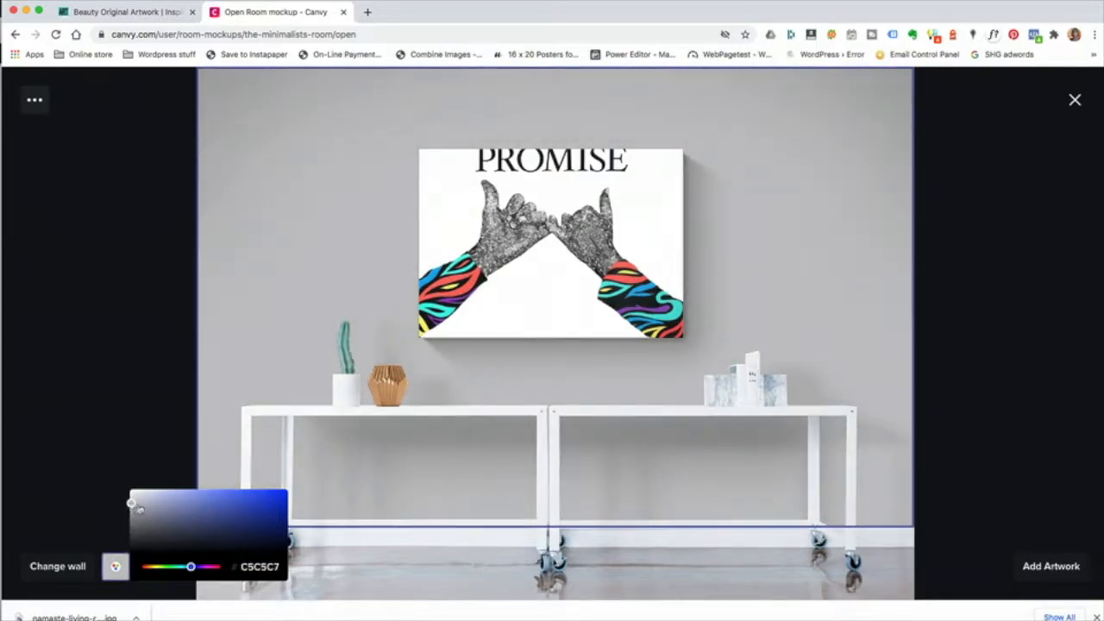
{"action": "left_click", "coordinate": [998, 405]}
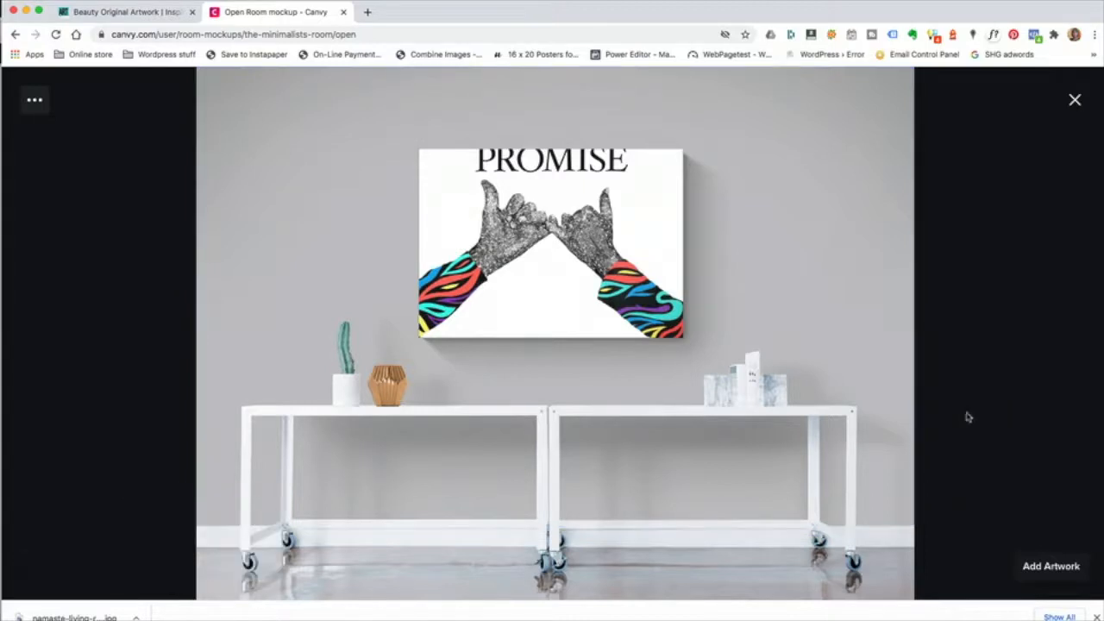
- Save the room mockup as a version named promise-grey-wall
{"action": "left_click", "coordinate": [34, 101]}
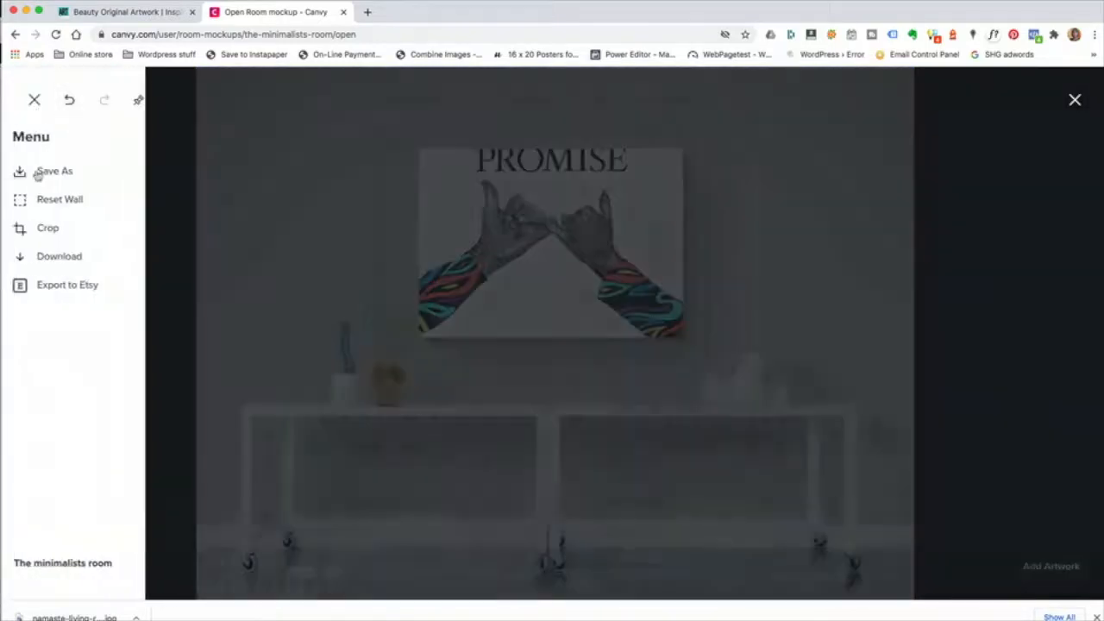
{"action": "left_click", "coordinate": [68, 173]}
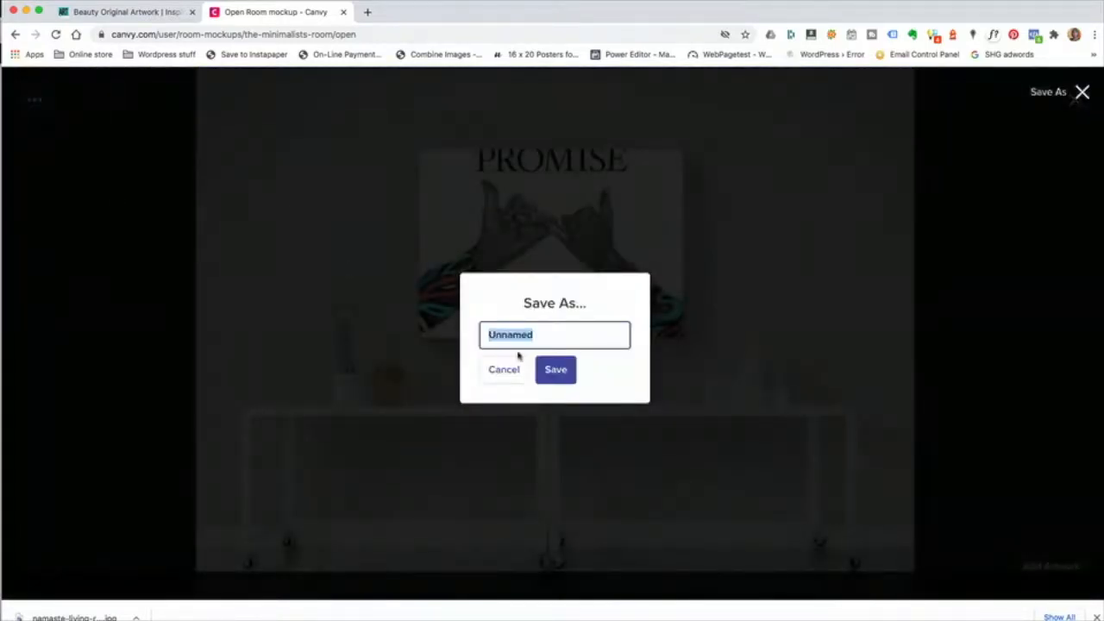
{"action": "type", "text": "Promise-grey-wall"}
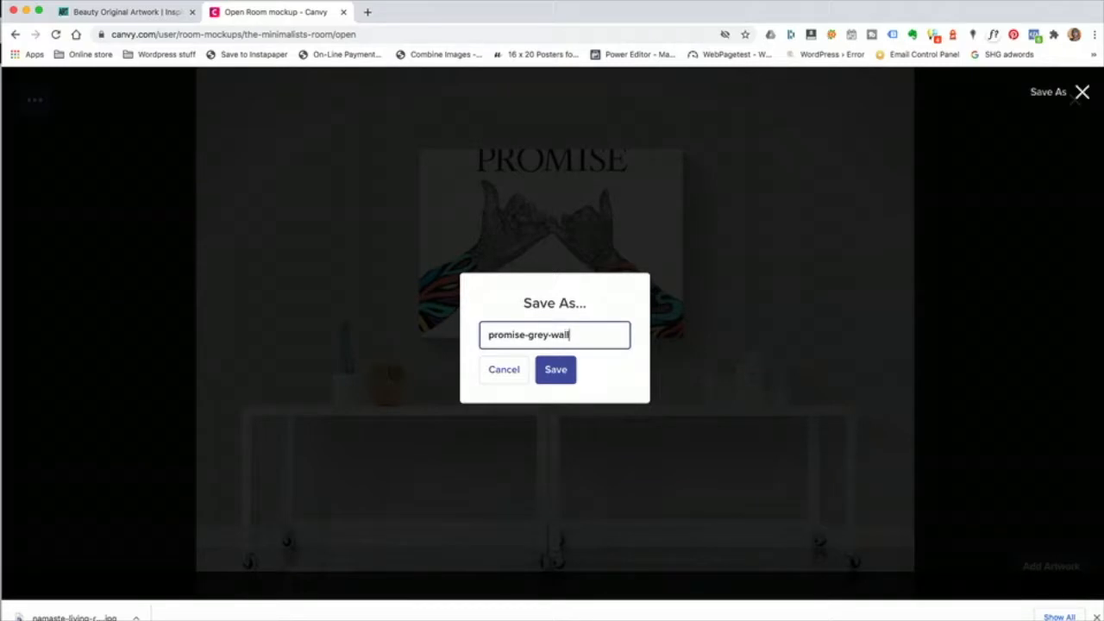
{"action": "left_click", "coordinate": [550, 374]}
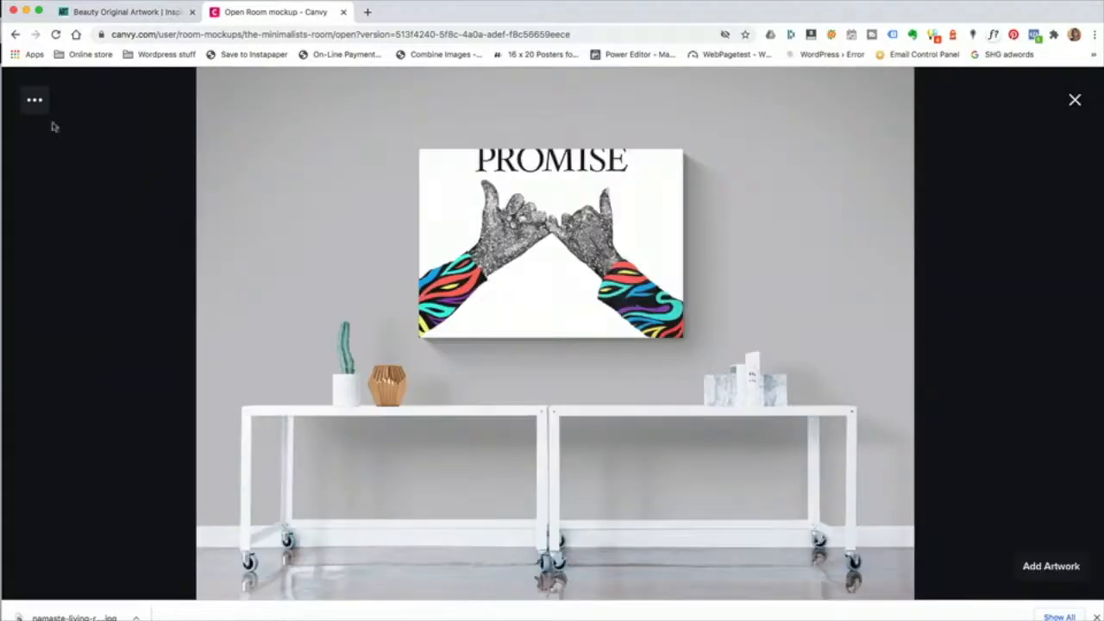
- Download the grey-wall Promise mockup at full size, 5502 x 4088 px, with 100% quality
{"action": "left_click", "coordinate": [35, 101]}
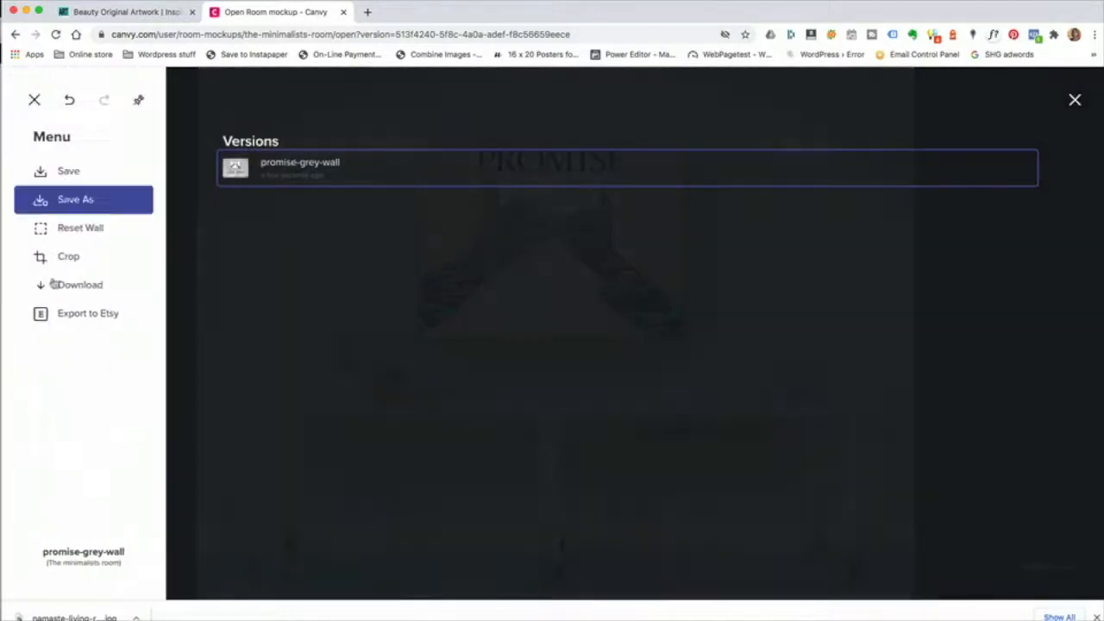
{"action": "left_click", "coordinate": [67, 287]}
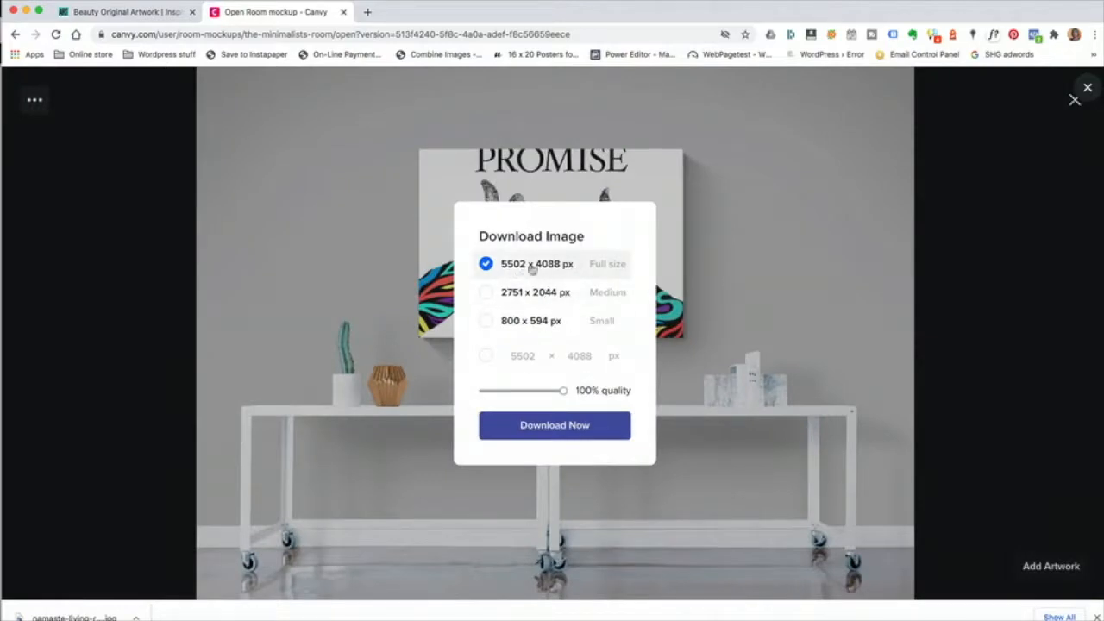
{"action": "left_click", "coordinate": [555, 426]}
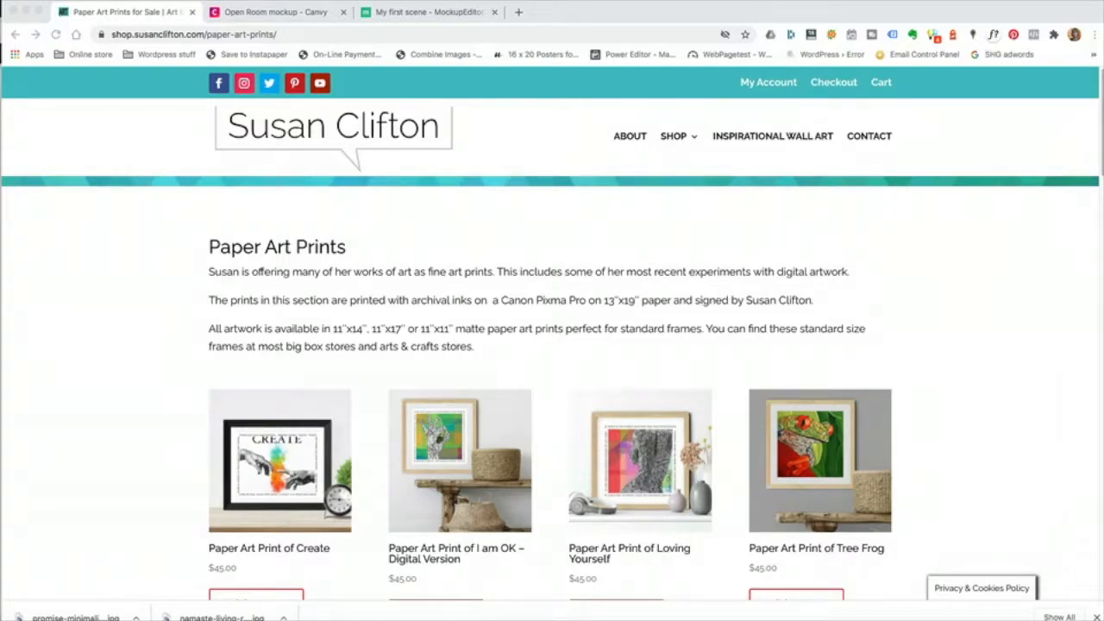
- Examine the framed room mockup and the unframed artwork image of the I am OK – Digital Version paper print in the shop
{"action": "scroll", "coordinate": [949, 379], "scroll_direction": "down", "scroll_amount": 2}
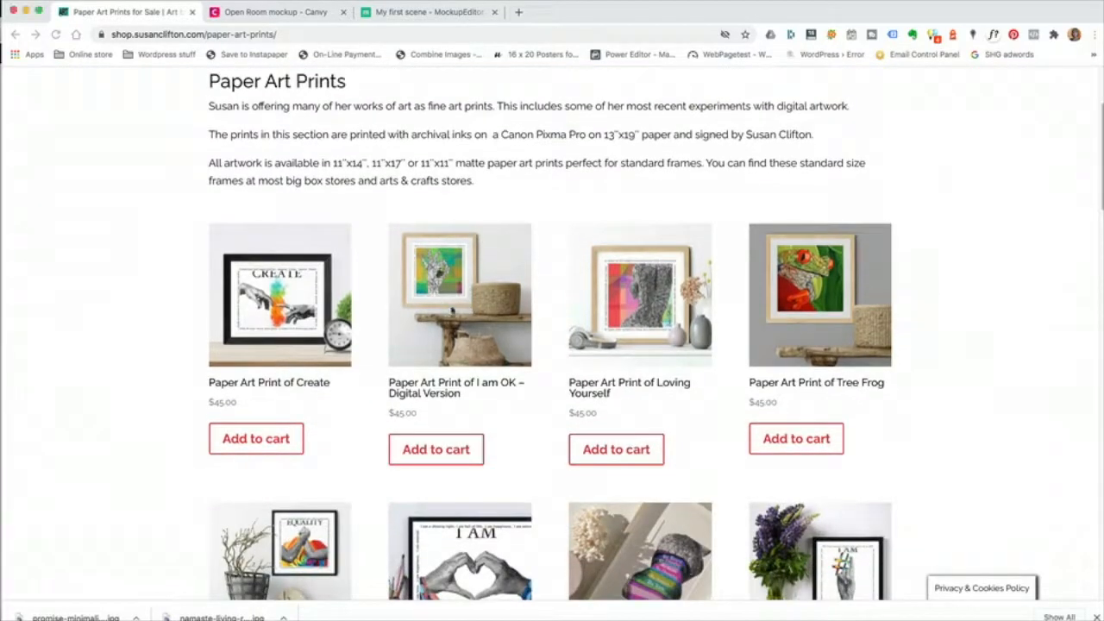
{"action": "left_click", "coordinate": [446, 301]}
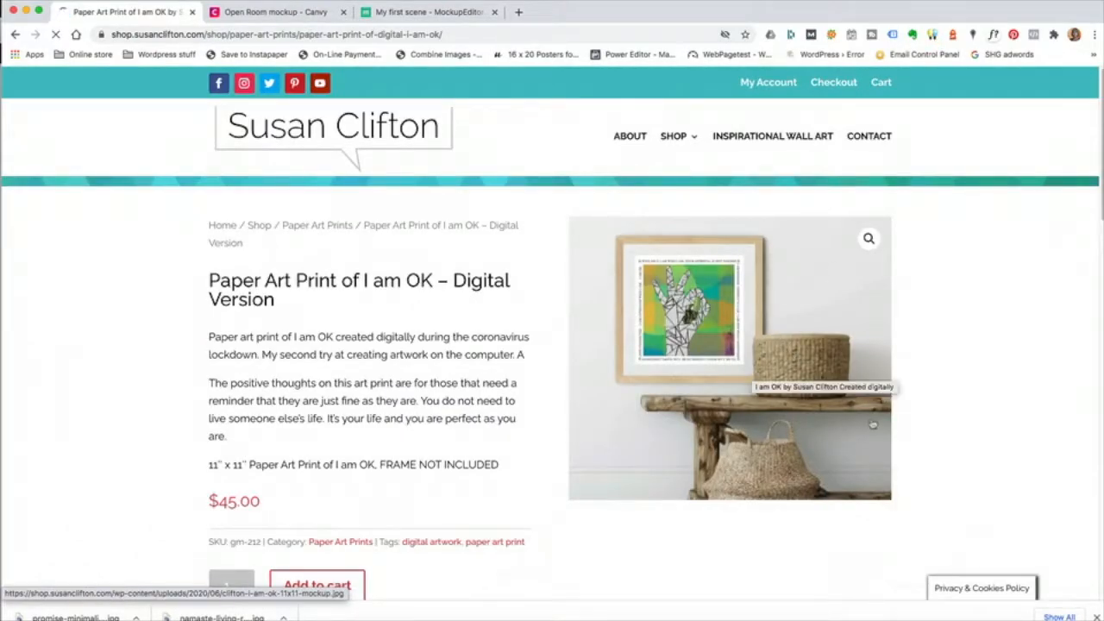
{"action": "scroll", "coordinate": [865, 426], "scroll_direction": "down", "scroll_amount": 5}
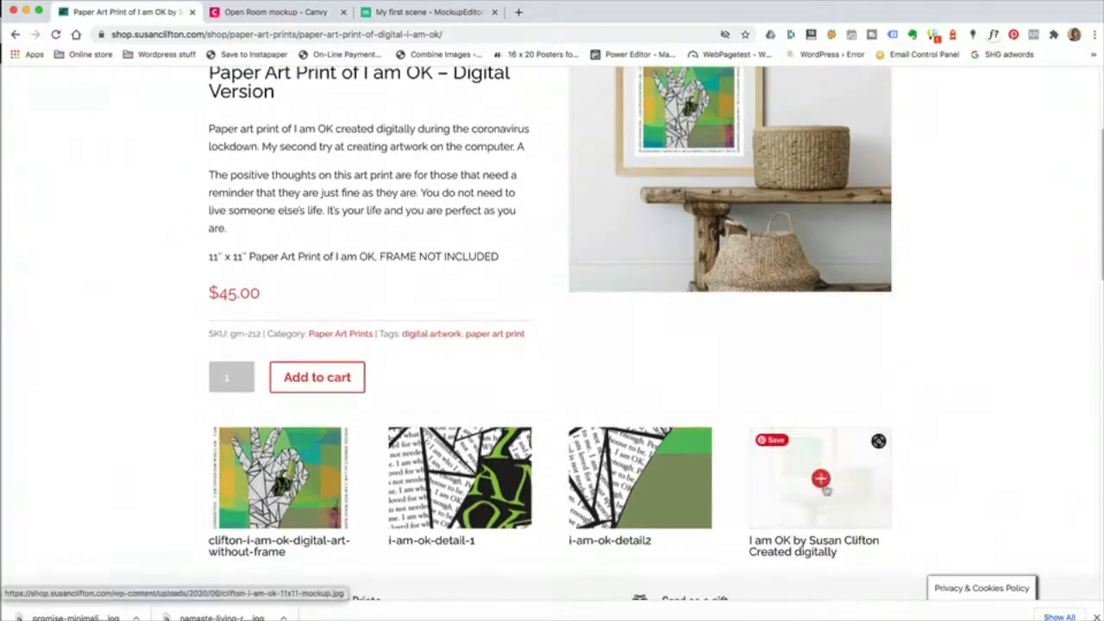
{"action": "left_click", "coordinate": [824, 485]}
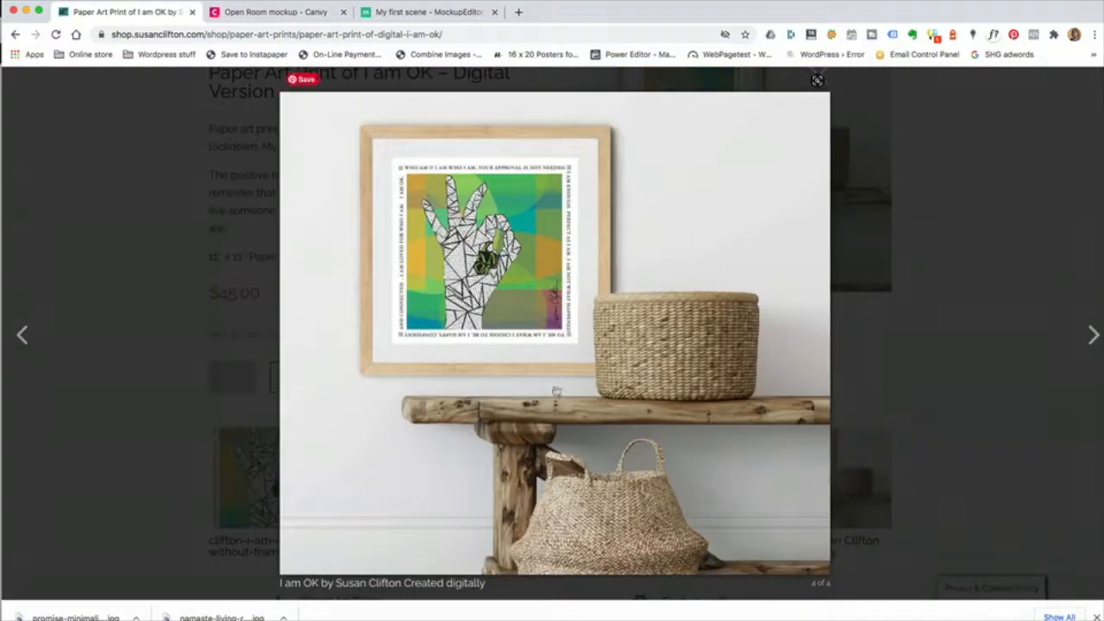
{"action": "left_click", "coordinate": [1093, 337]}
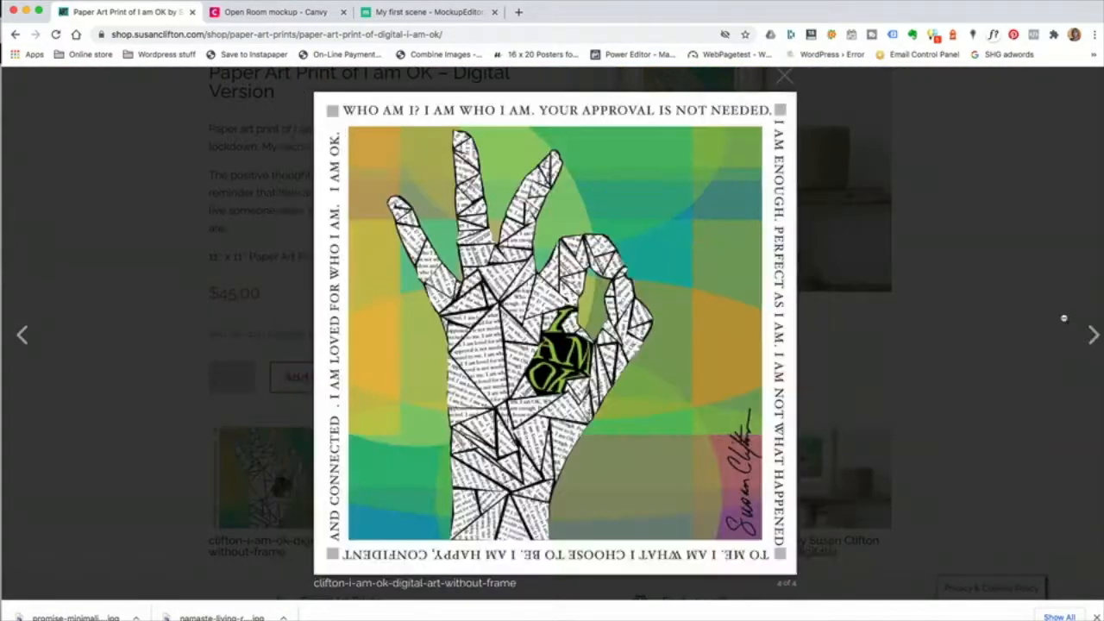
{"action": "left_click", "coordinate": [993, 211]}
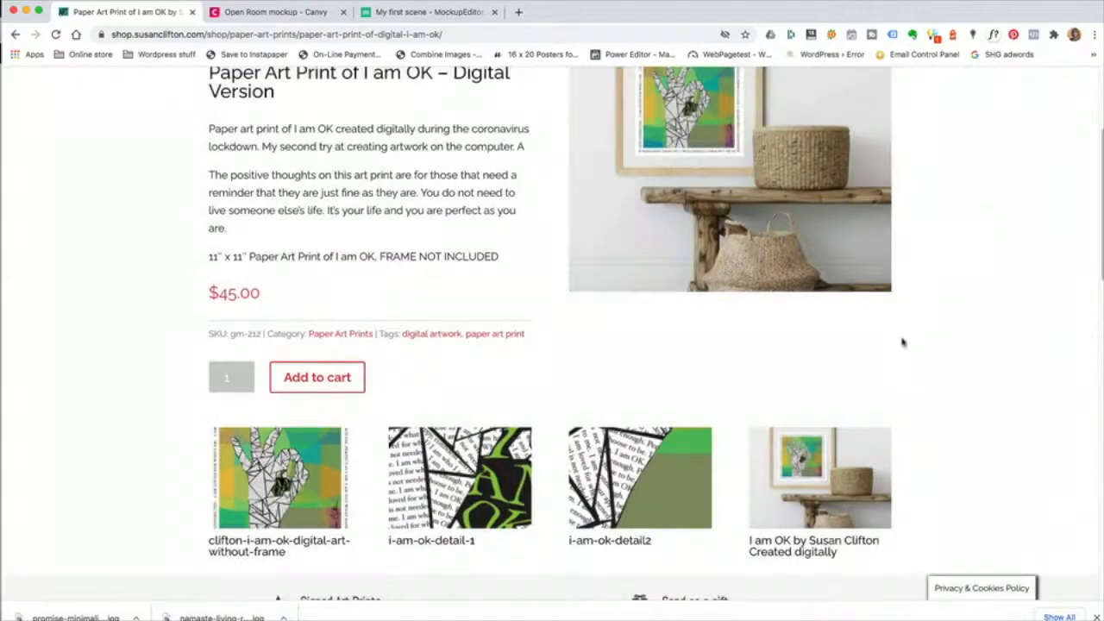
{"action": "left_click", "coordinate": [14, 33]}
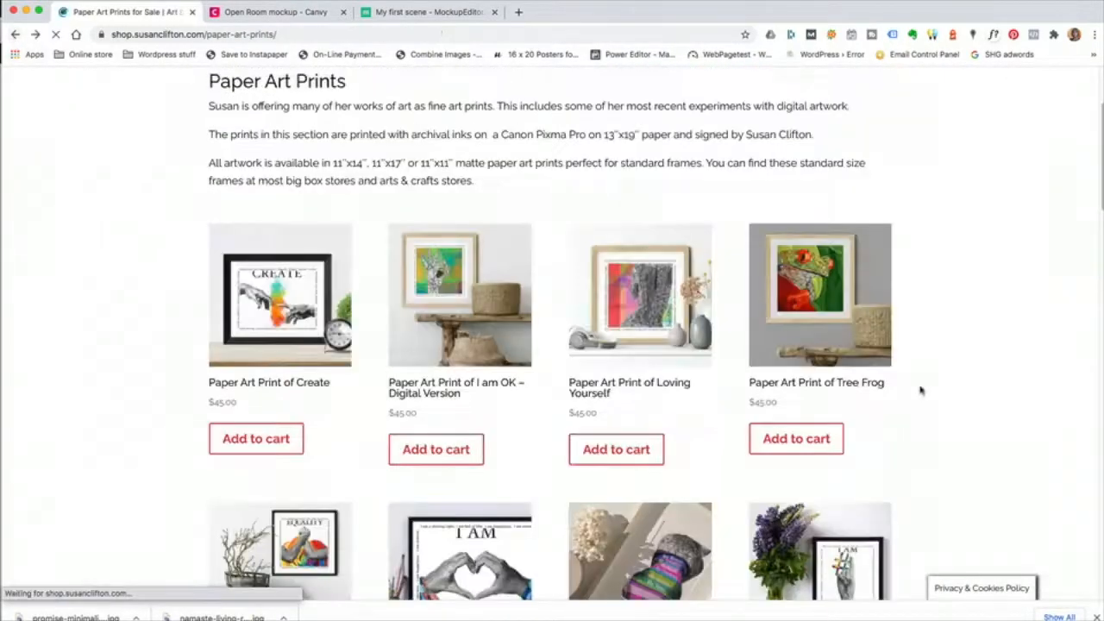
- Find the No Limits paper print in the shop and examine the framed mockup on its product page
{"action": "scroll", "coordinate": [929, 431], "scroll_direction": "down", "scroll_amount": 3}
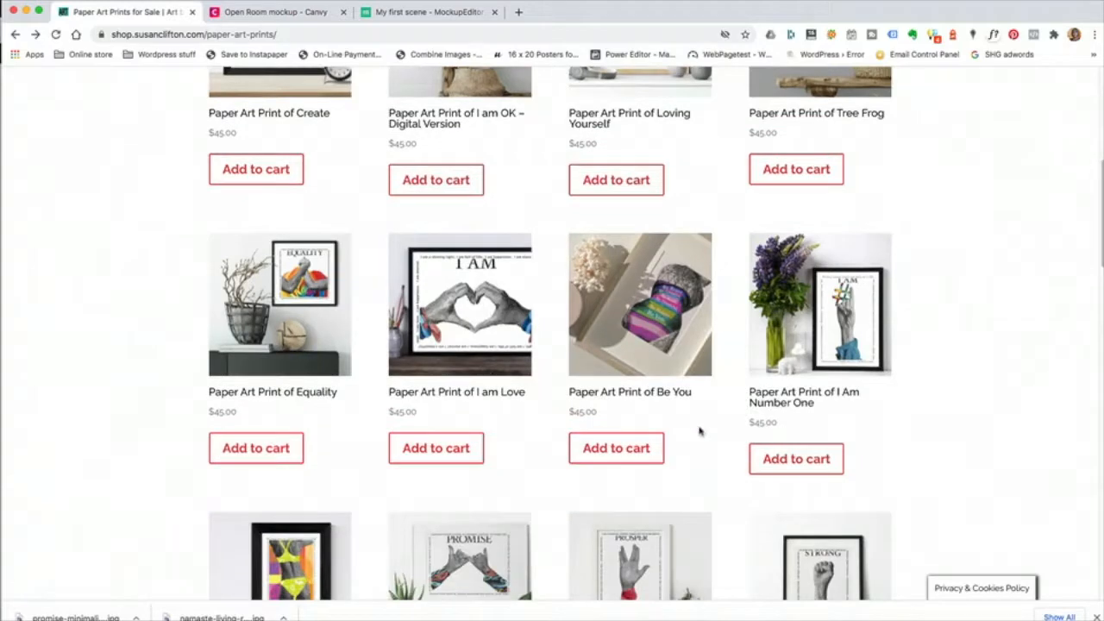
{"action": "scroll", "coordinate": [488, 483], "scroll_direction": "down", "scroll_amount": 2}
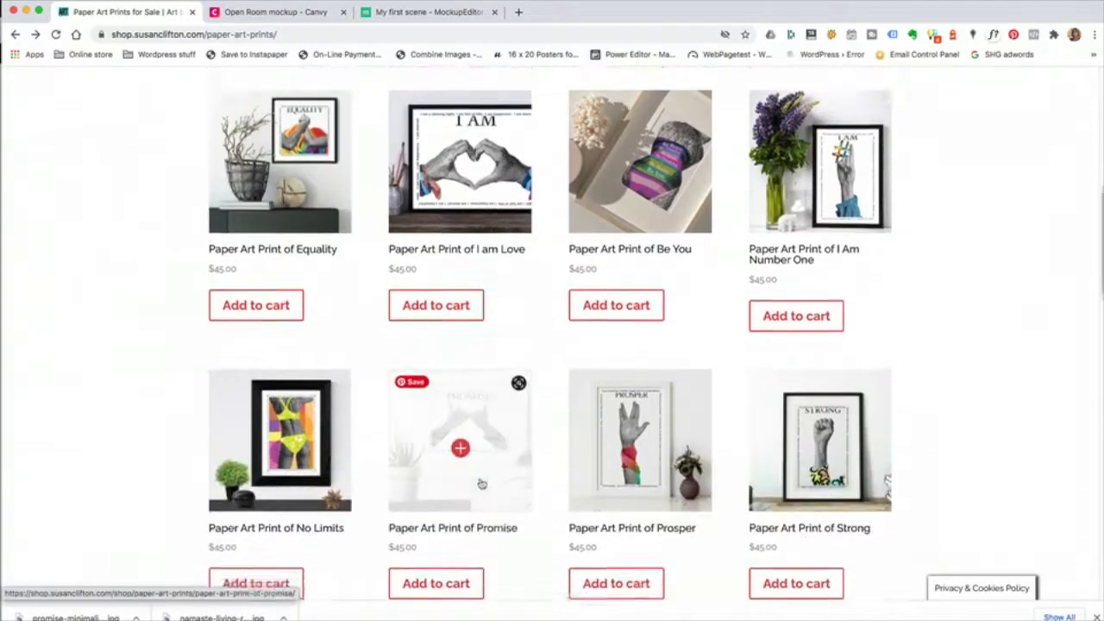
{"action": "left_click", "coordinate": [276, 440]}
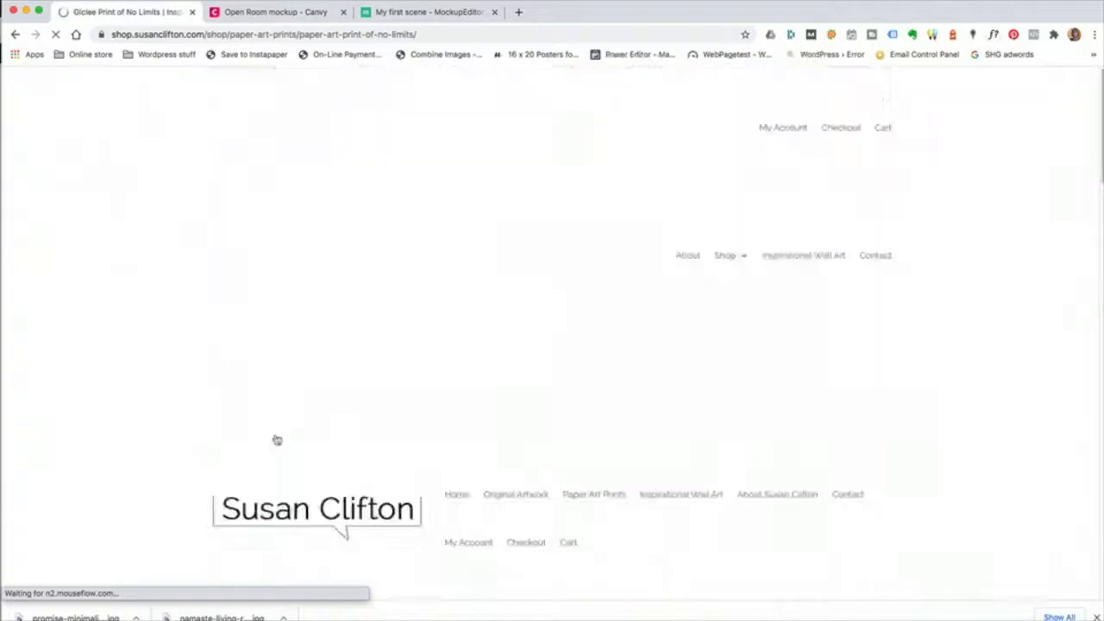
{"action": "scroll", "coordinate": [1004, 382], "scroll_direction": "down", "scroll_amount": 1}
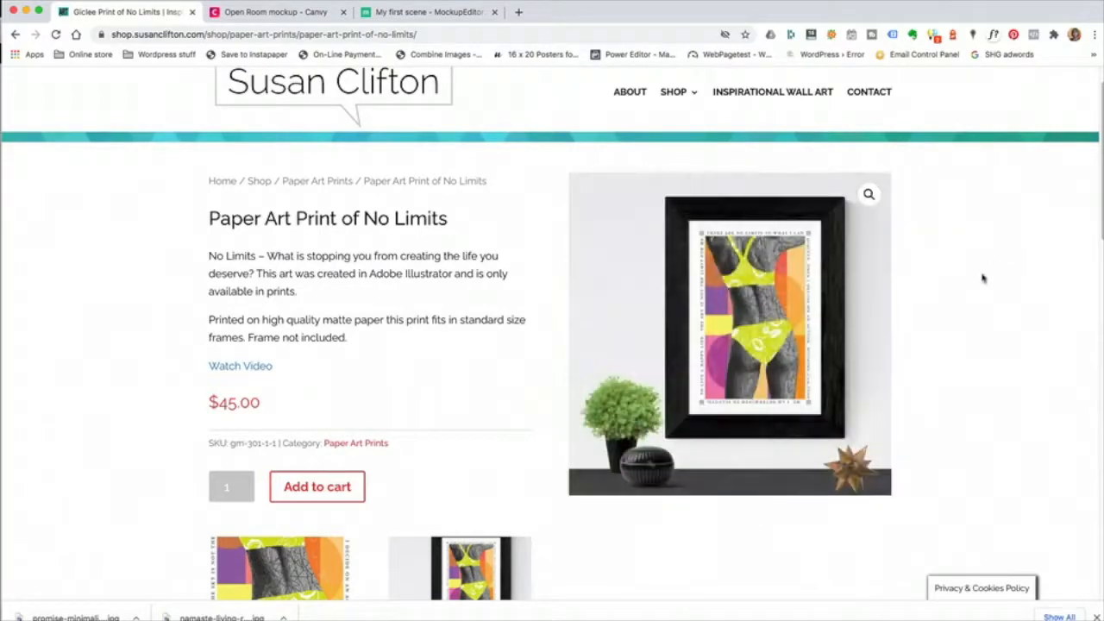
{"action": "scroll", "coordinate": [992, 272], "scroll_direction": "down", "scroll_amount": 3}
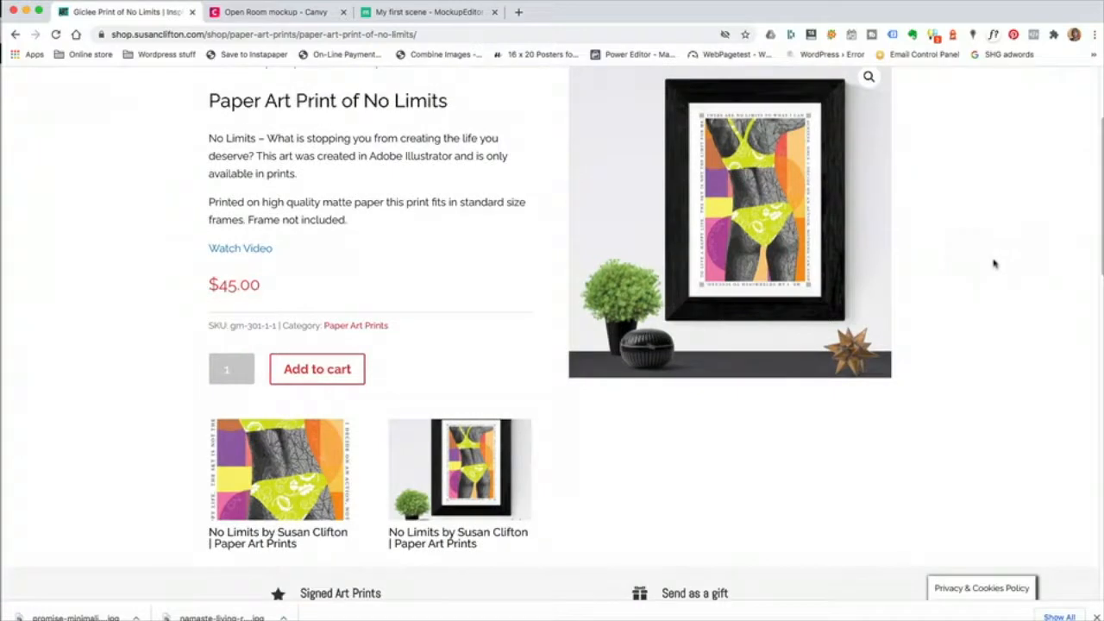
{"action": "scroll", "coordinate": [992, 267], "scroll_direction": "up", "scroll_amount": 1}
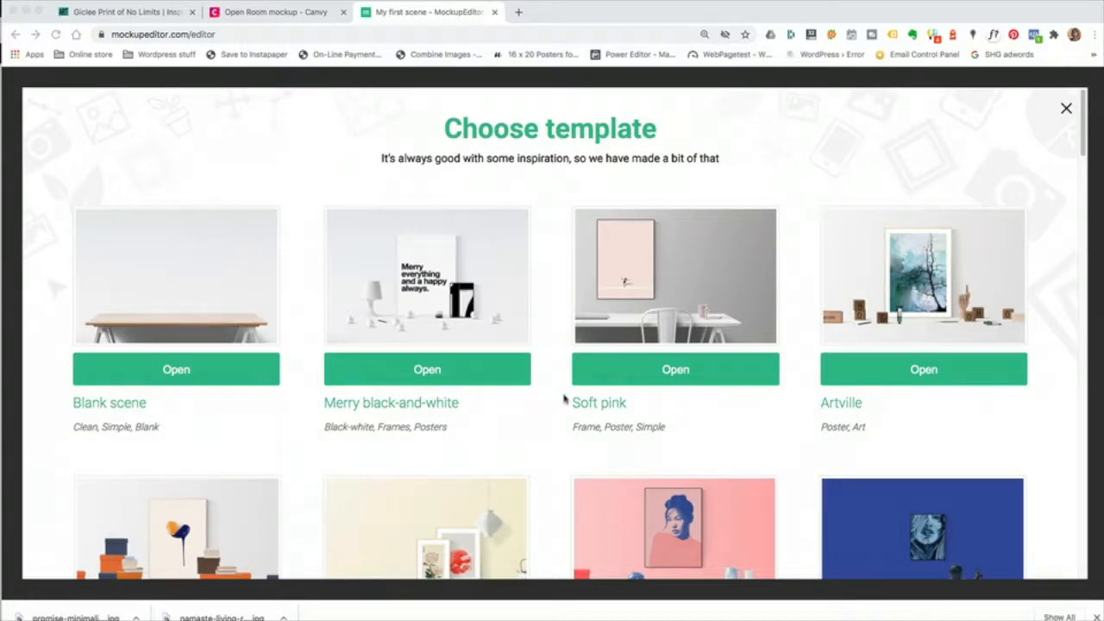
- Look through the premade templates and open the Blank scene template
{"action": "scroll", "coordinate": [564, 398], "scroll_direction": "down", "scroll_amount": 3}
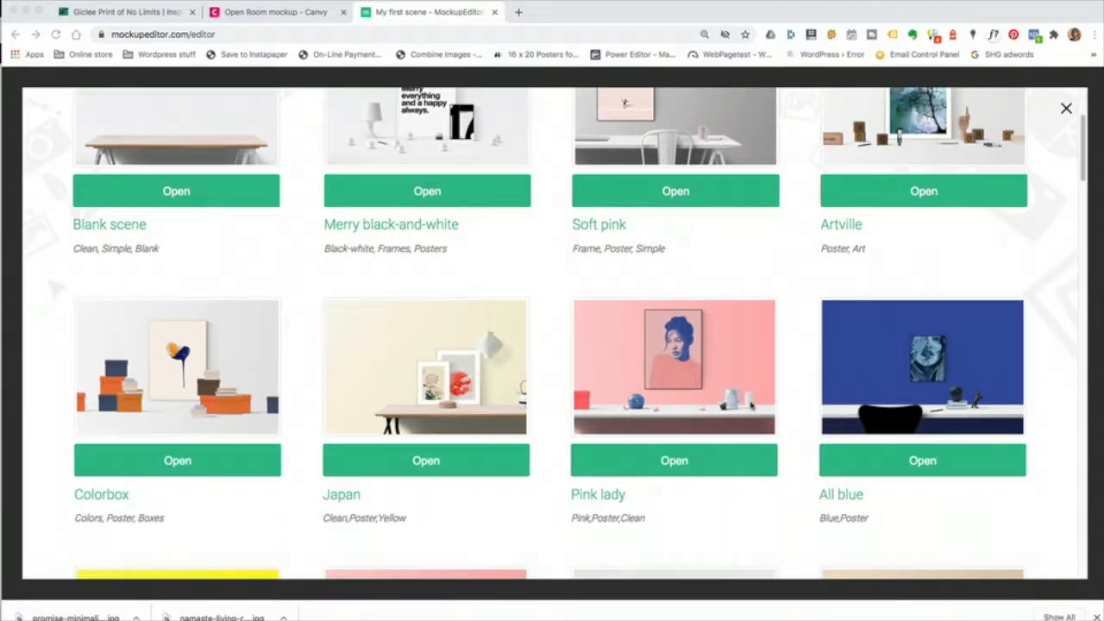
{"action": "scroll", "coordinate": [750, 406], "scroll_direction": "down", "scroll_amount": 4}
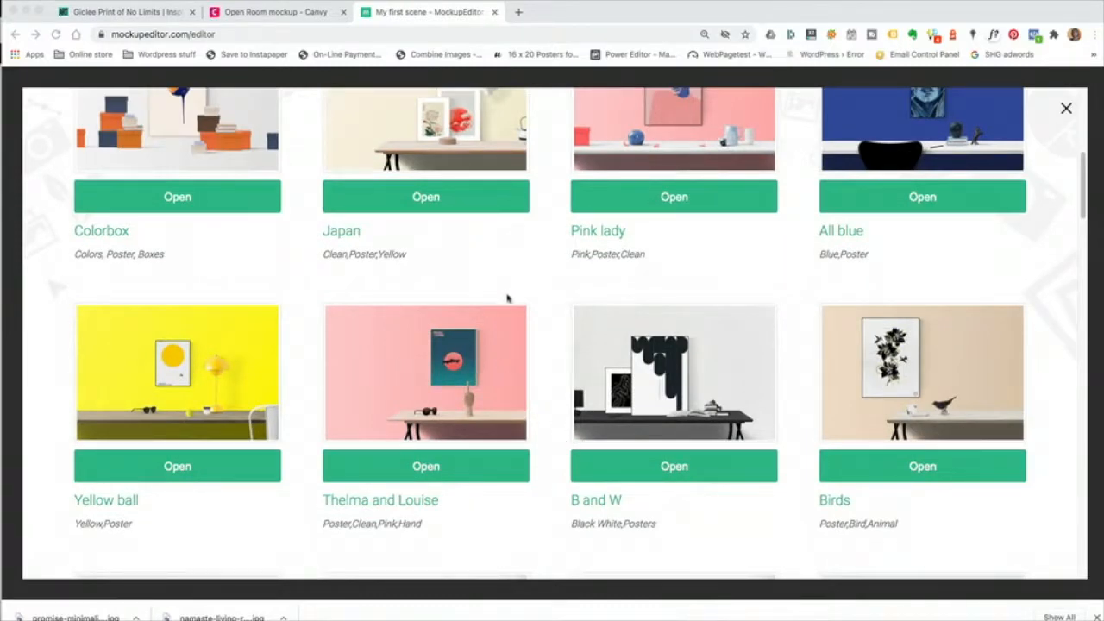
{"action": "scroll", "coordinate": [509, 345], "scroll_direction": "down", "scroll_amount": 2}
{"action": "scroll", "coordinate": [509, 345], "scroll_direction": "up", "scroll_amount": 7}
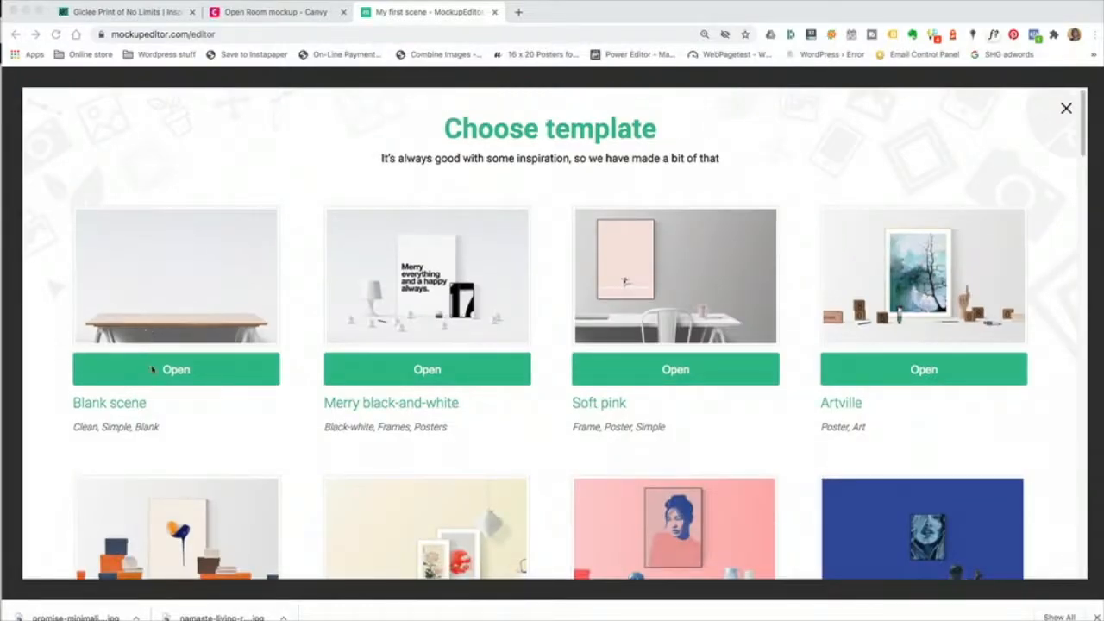
{"action": "left_click", "coordinate": [160, 369]}
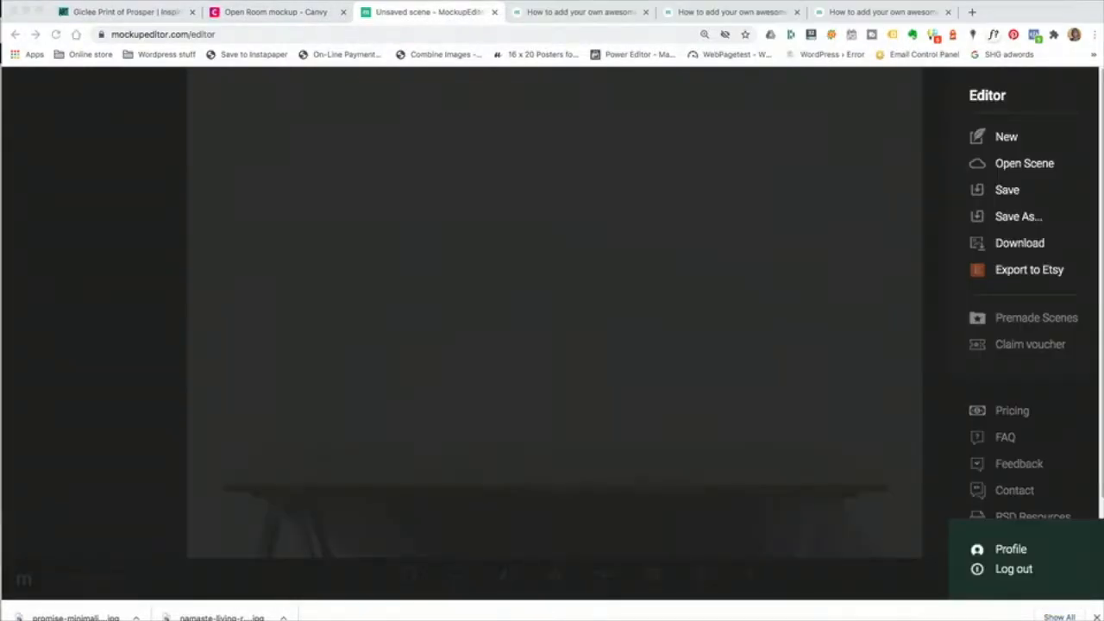
- Start a new scene with the empty wooden table against the plain wall
{"action": "left_click", "coordinate": [942, 134]}
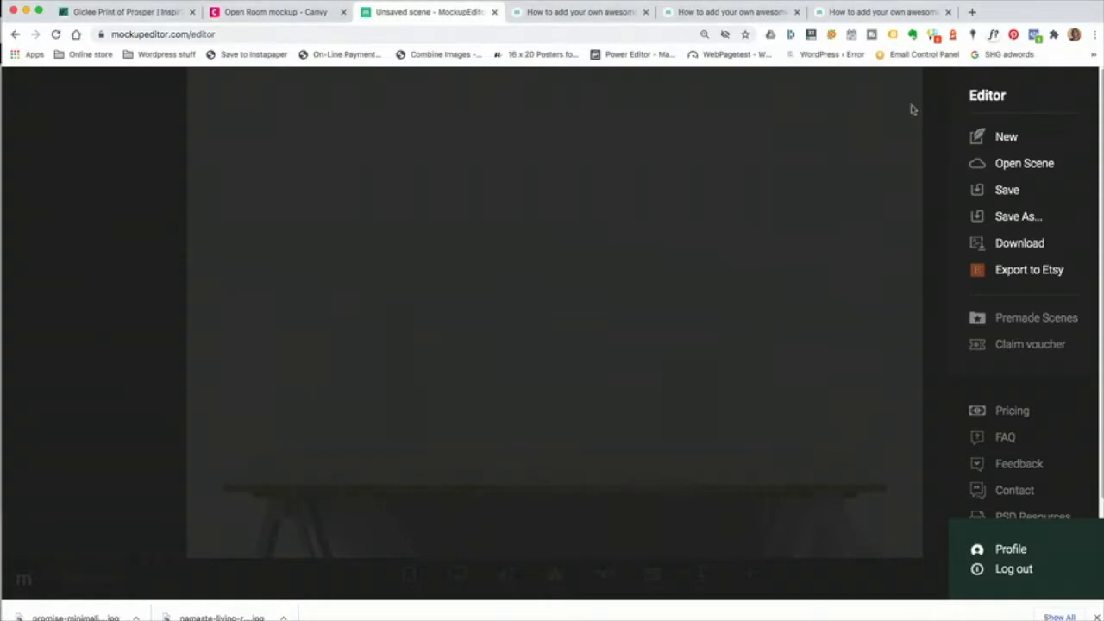
{"action": "left_click", "coordinate": [919, 109]}
{"action": "left_click", "coordinate": [1084, 93]}
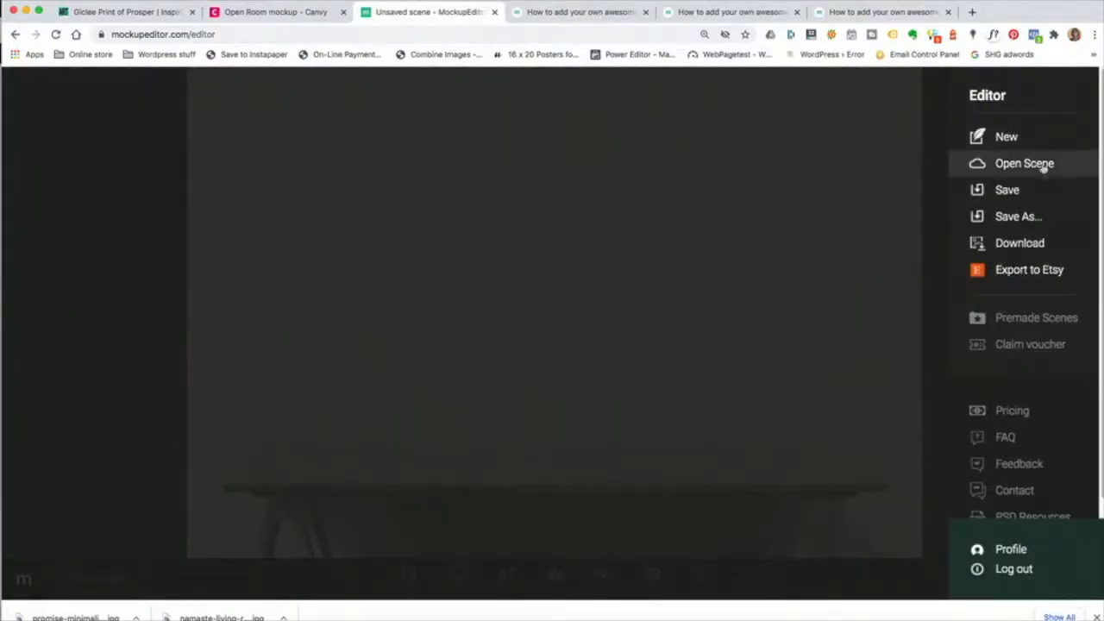
{"action": "left_click", "coordinate": [1002, 138]}
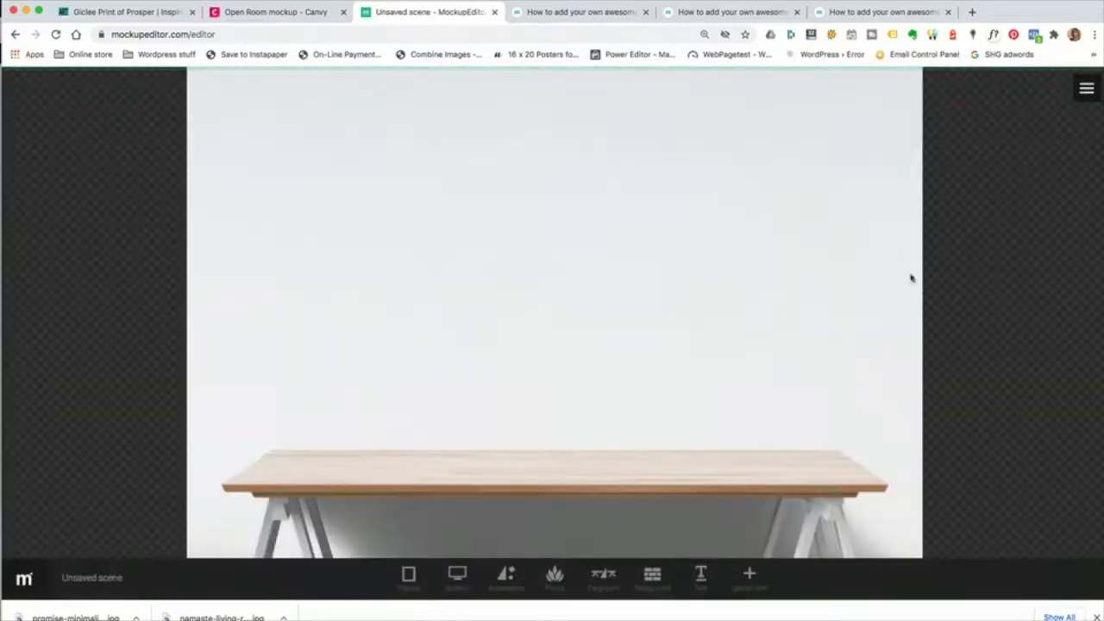
{"action": "left_click", "coordinate": [457, 573]}
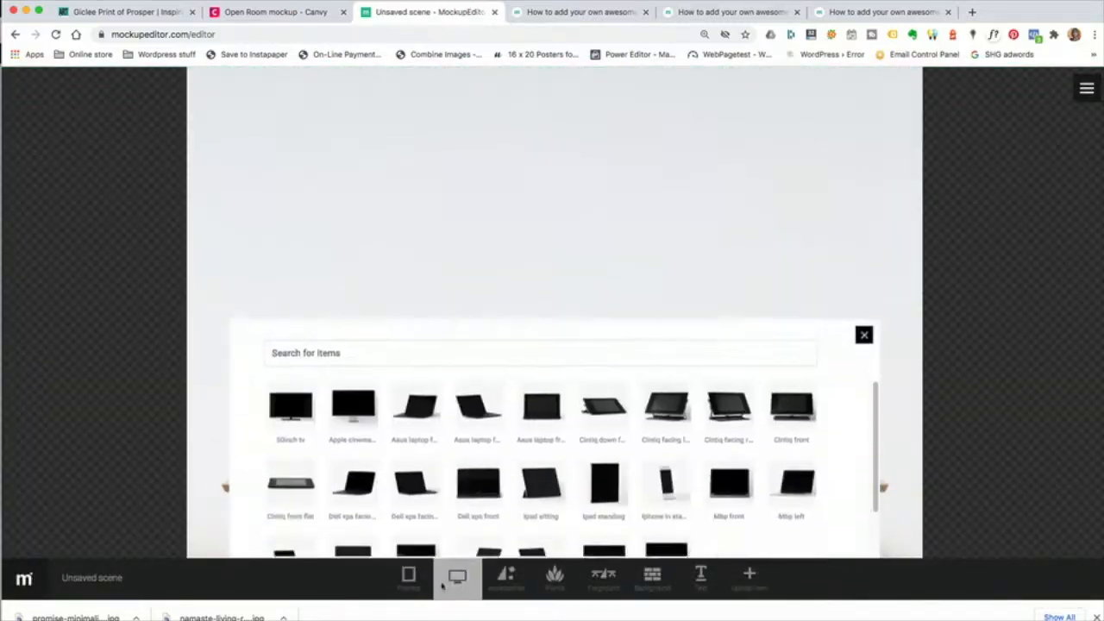
{"action": "left_click", "coordinate": [409, 574]}
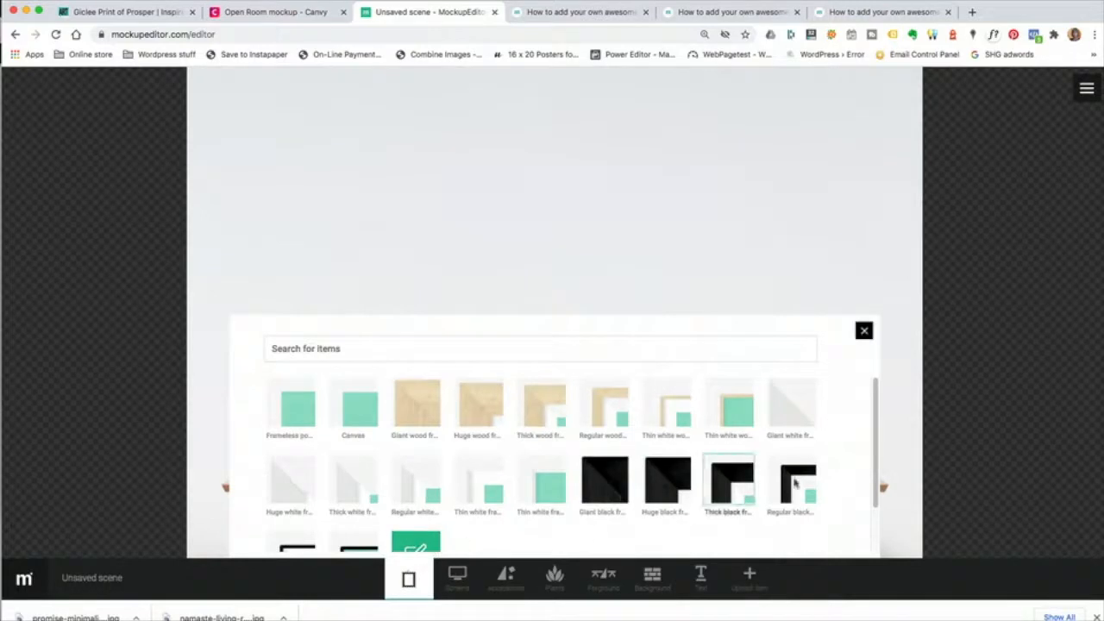
{"action": "left_click", "coordinate": [1006, 304]}
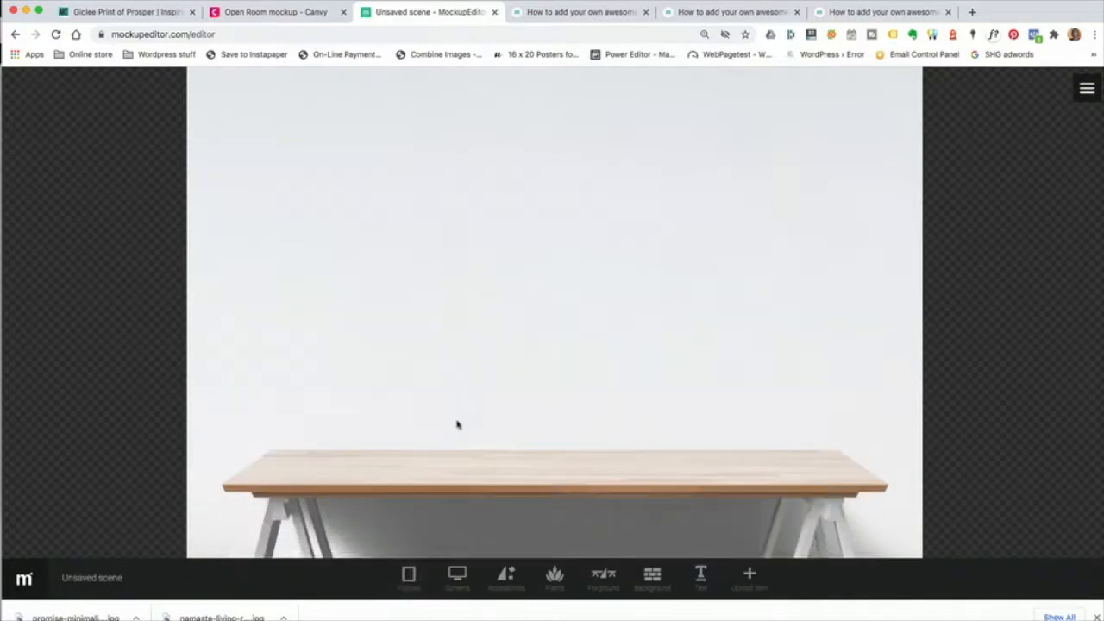
- Add a thick black frame sized 11 by 17 inches to the table scene
{"action": "left_click", "coordinate": [408, 575]}
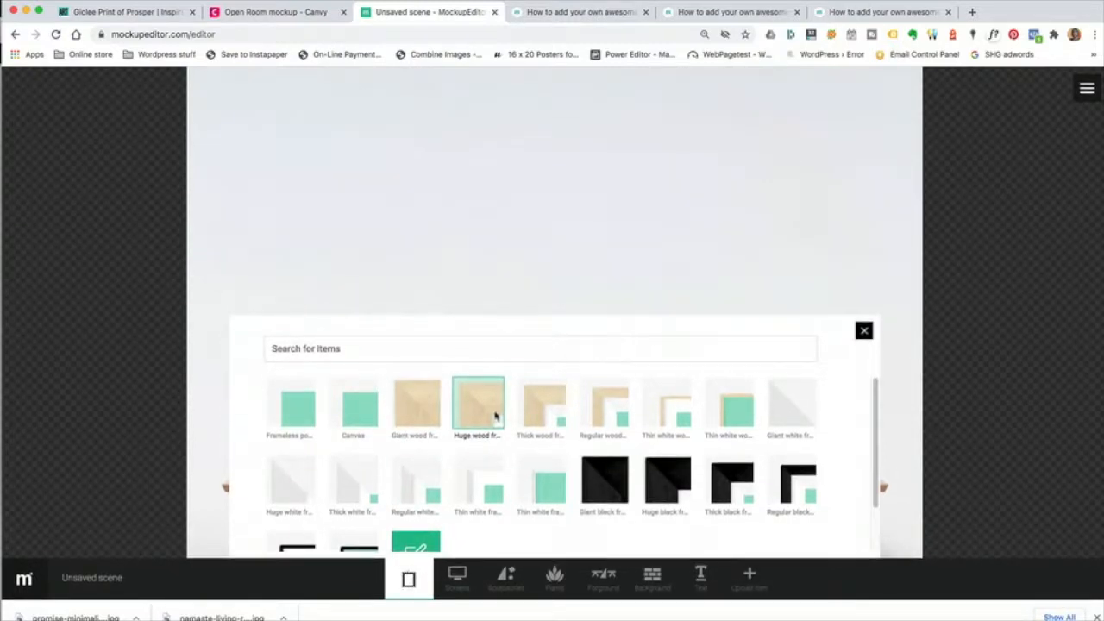
{"action": "left_click", "coordinate": [727, 487]}
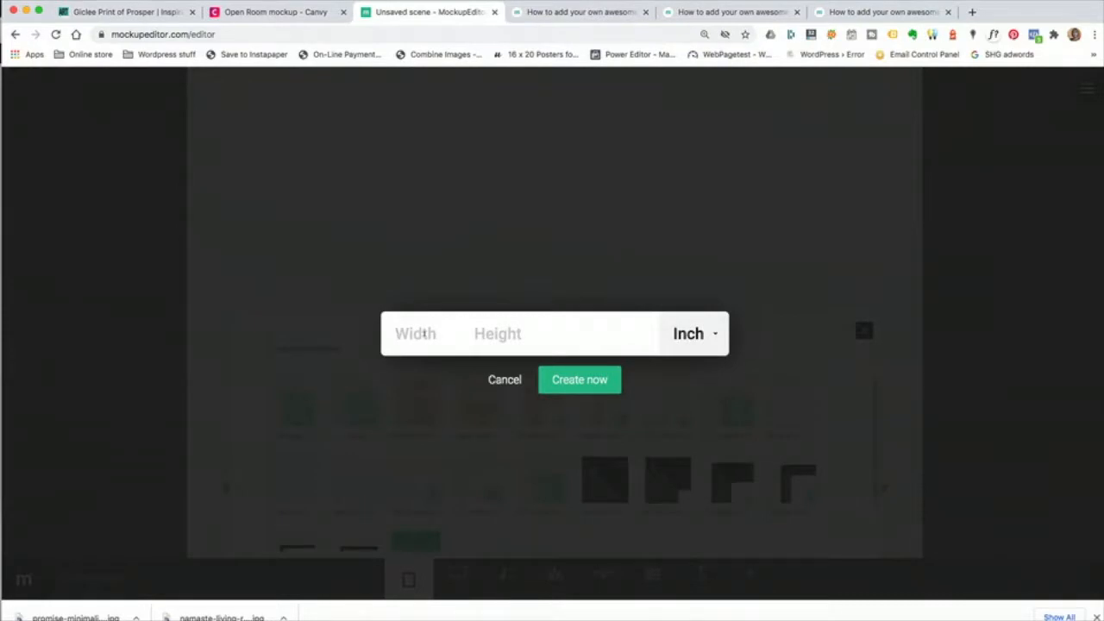
{"action": "type", "text": "11"}
{"action": "type", "text": "17"}
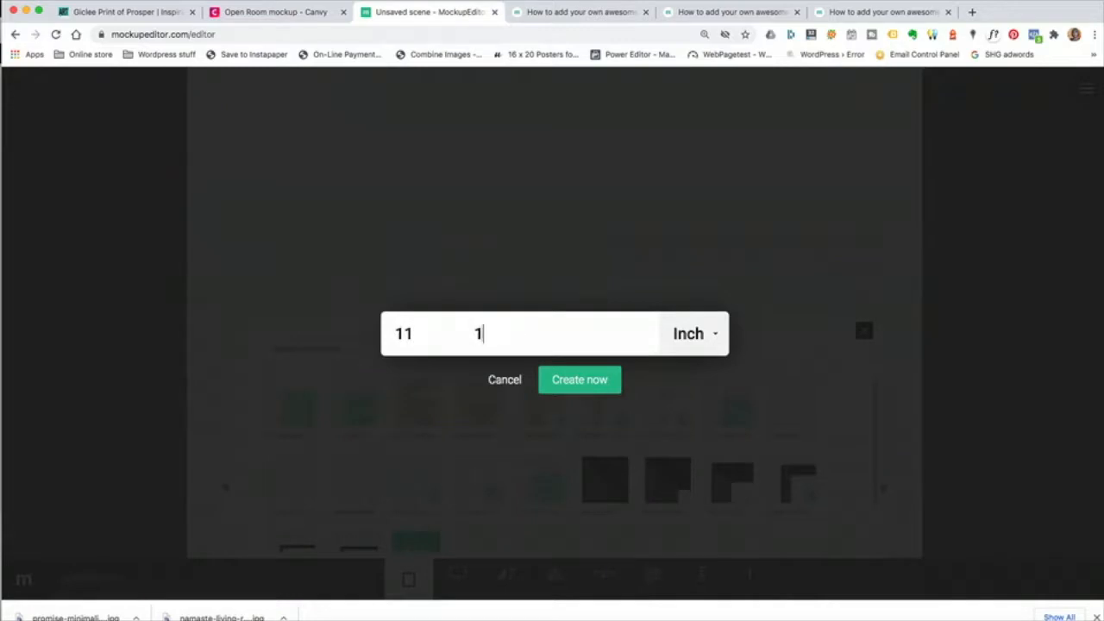
{"action": "left_click", "coordinate": [569, 379]}
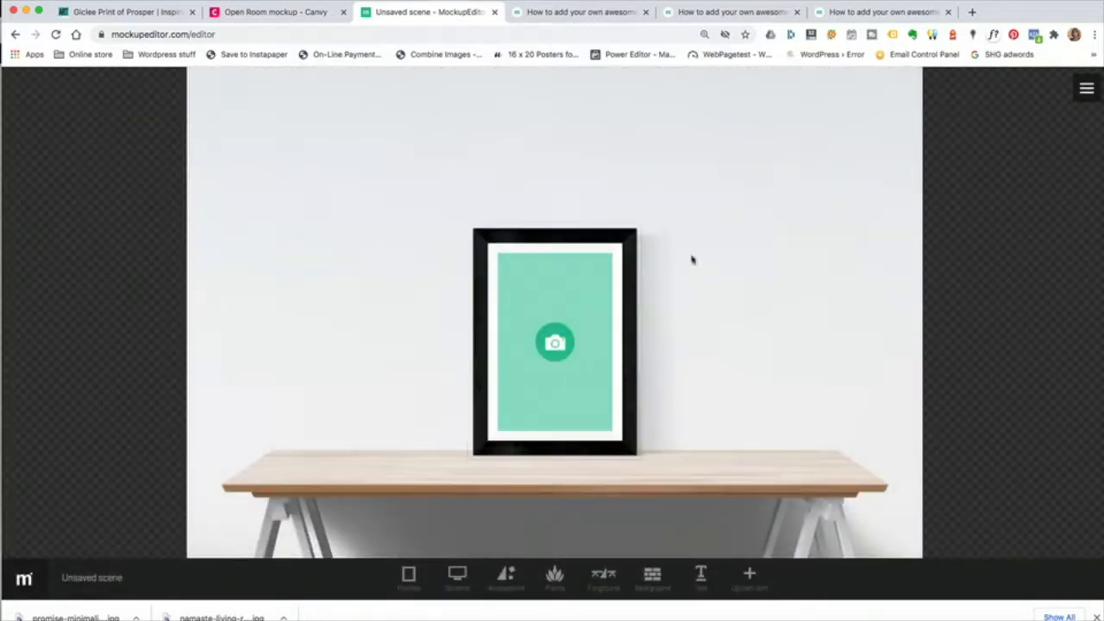
- Fill the black frame with prosper-11x17.jpg, shifting the image slightly upward in the crop before applying it
{"action": "left_click", "coordinate": [552, 353]}
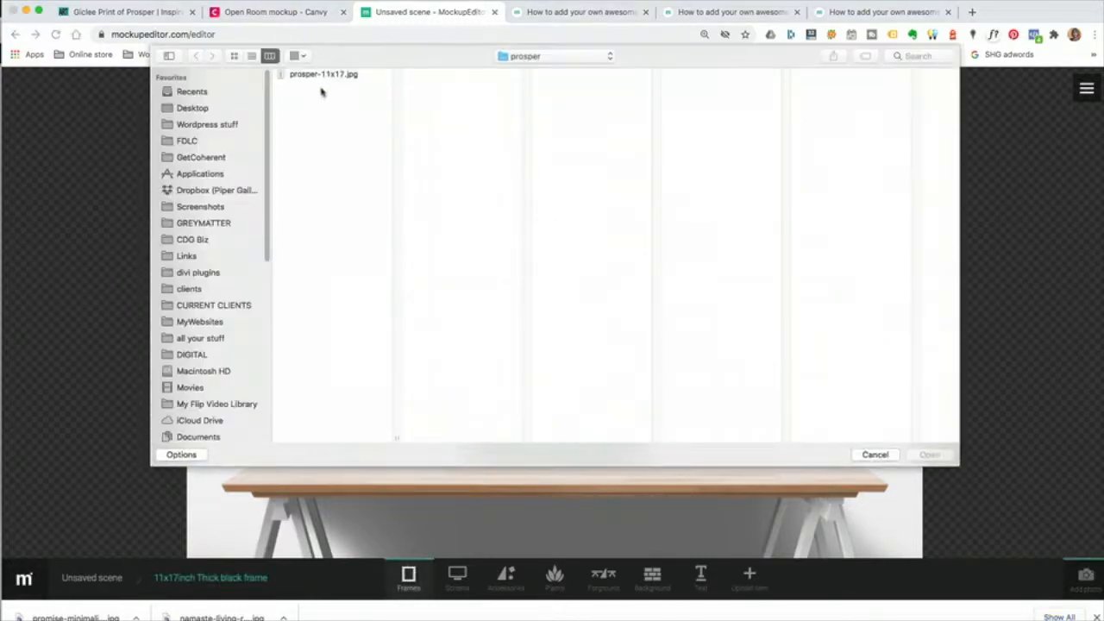
{"action": "left_click", "coordinate": [317, 76]}
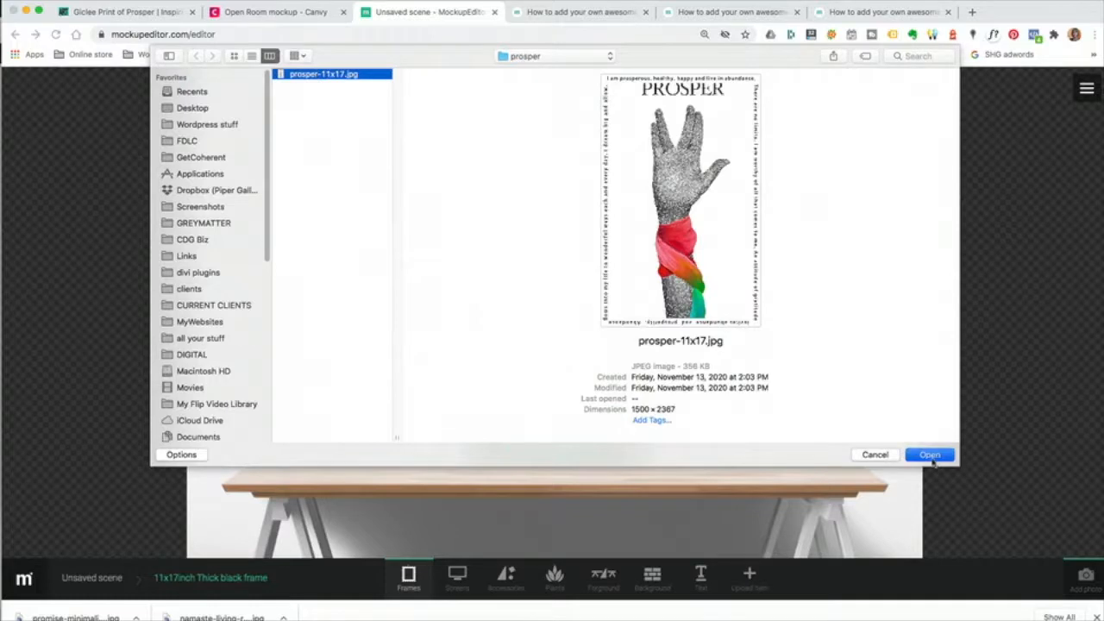
{"action": "left_click", "coordinate": [929, 455]}
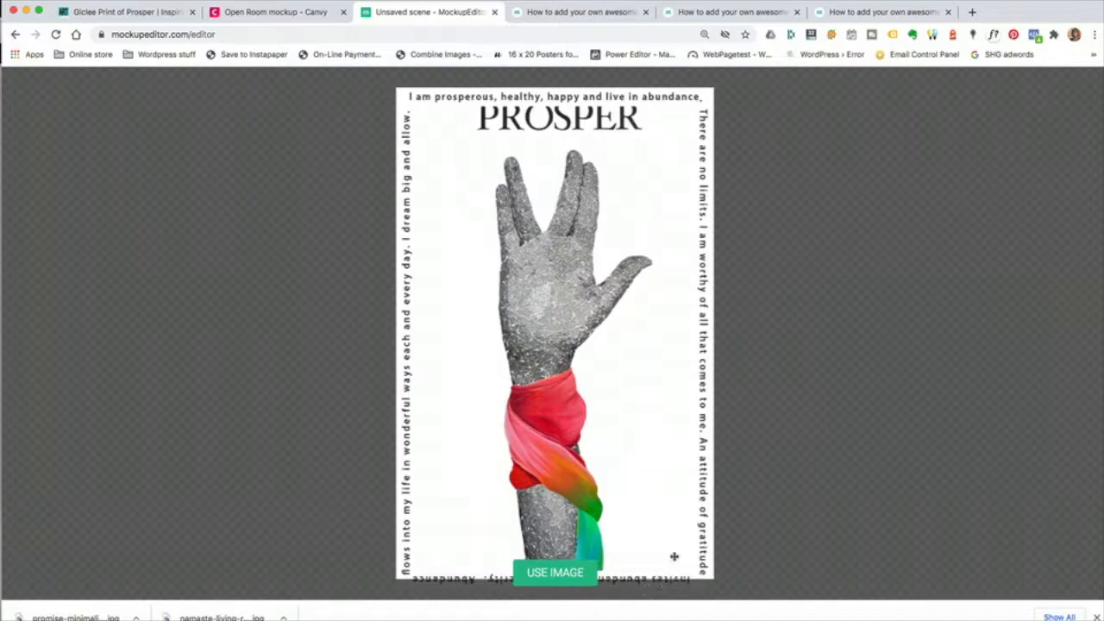
{"action": "left_click_drag", "start_coordinate": [675, 557], "coordinate": [673, 552]}
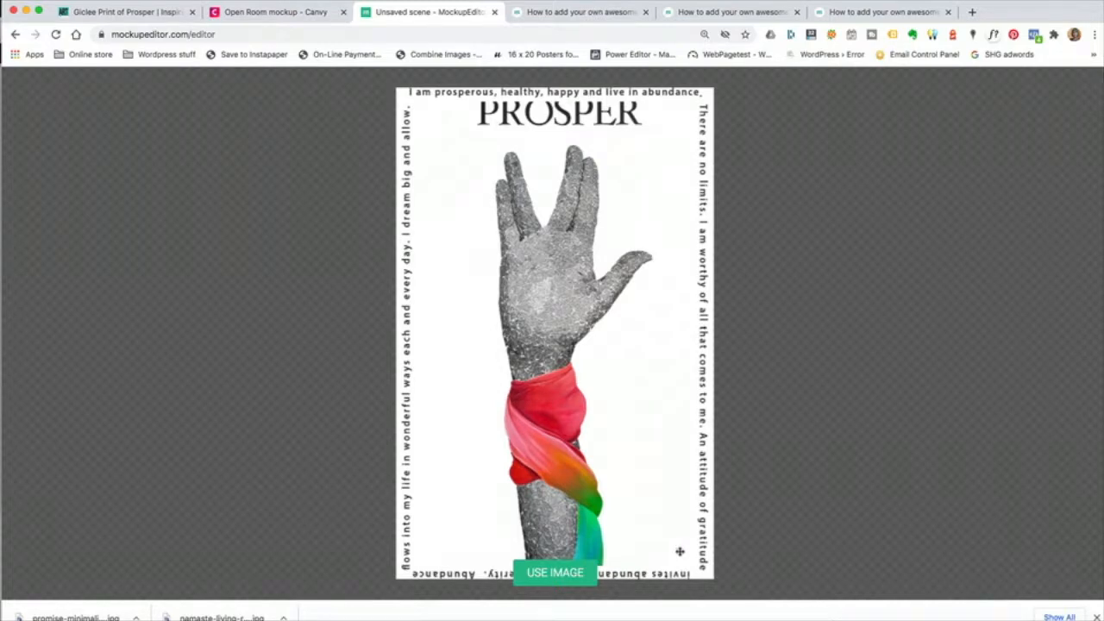
{"action": "left_click", "coordinate": [542, 575]}
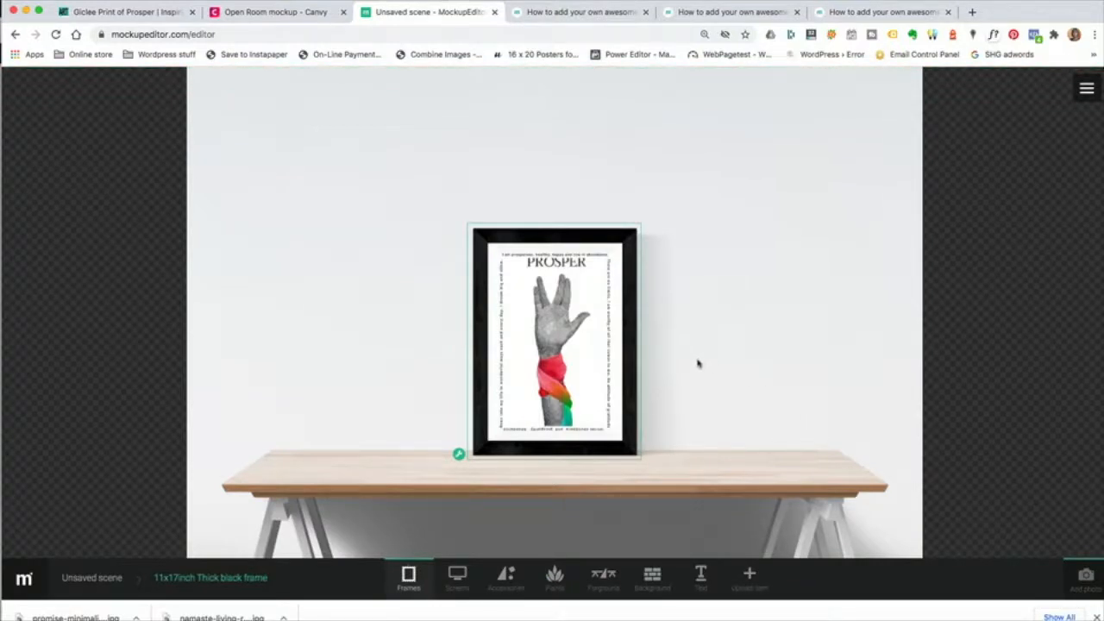
- Raise the framed print onto the wall above the table and place it near the table's centre
{"action": "left_click_drag", "start_coordinate": [623, 376], "coordinate": [591, 366]}
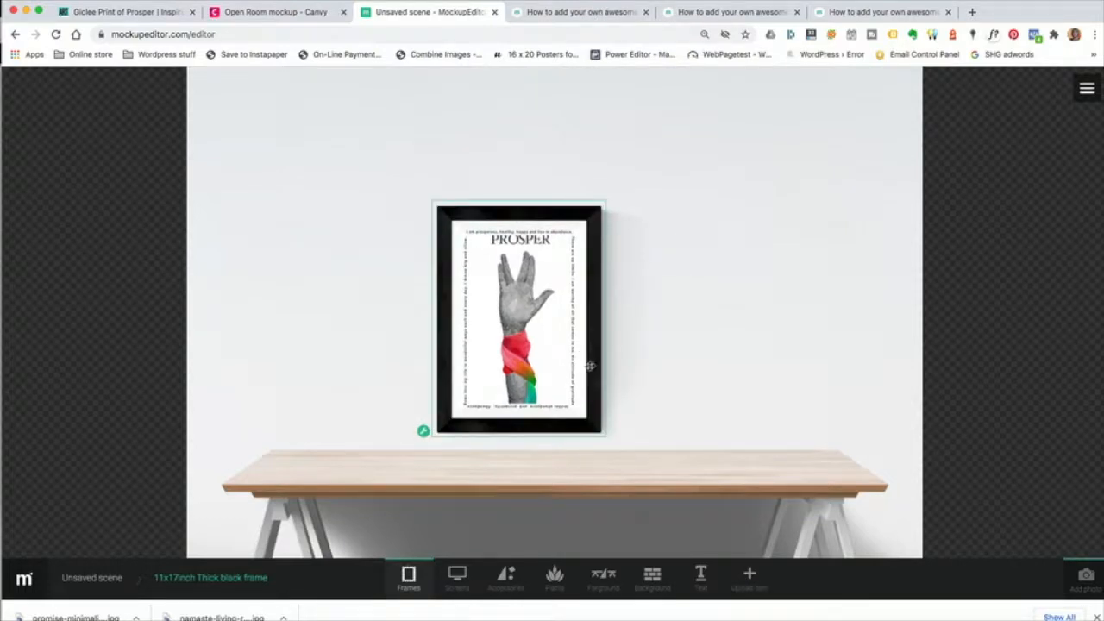
{"action": "left_click_drag", "start_coordinate": [591, 366], "coordinate": [489, 365]}
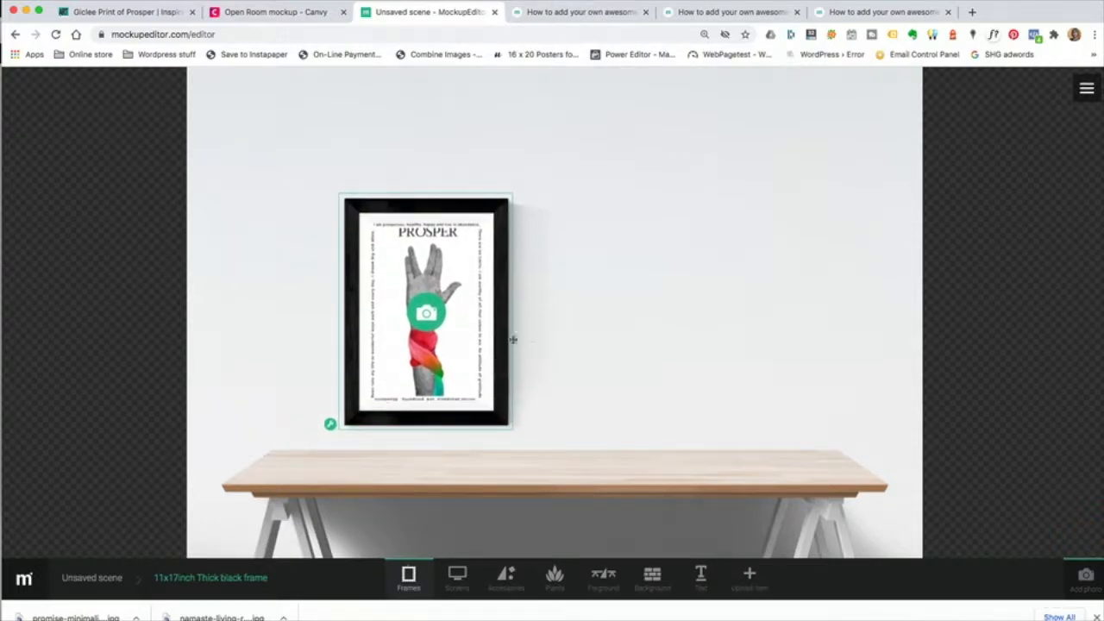
{"action": "left_click_drag", "start_coordinate": [471, 393], "coordinate": [585, 394]}
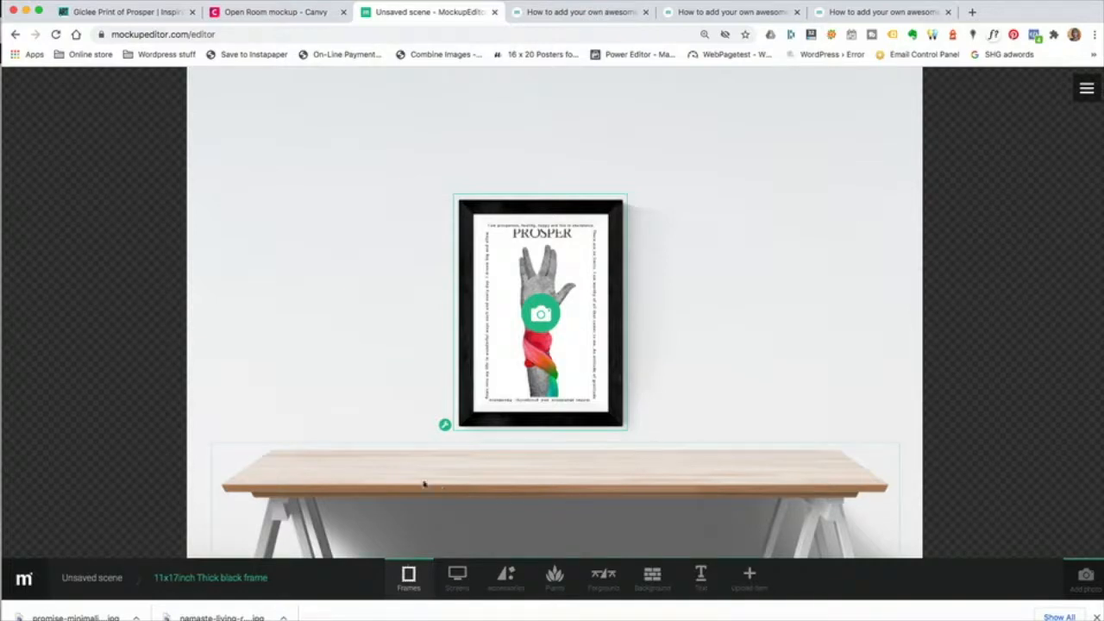
- Try an Asus laptop facing right on the table beside the framed print, and delete it from the scene
{"action": "left_click", "coordinate": [454, 574]}
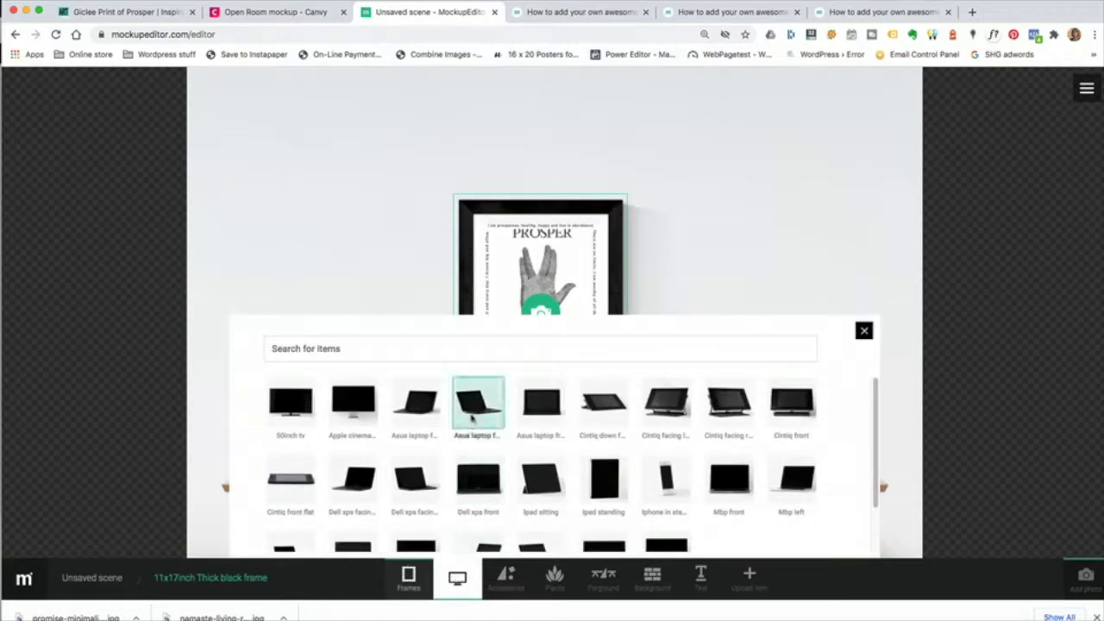
{"action": "scroll", "coordinate": [429, 504], "scroll_direction": "down", "scroll_amount": 2}
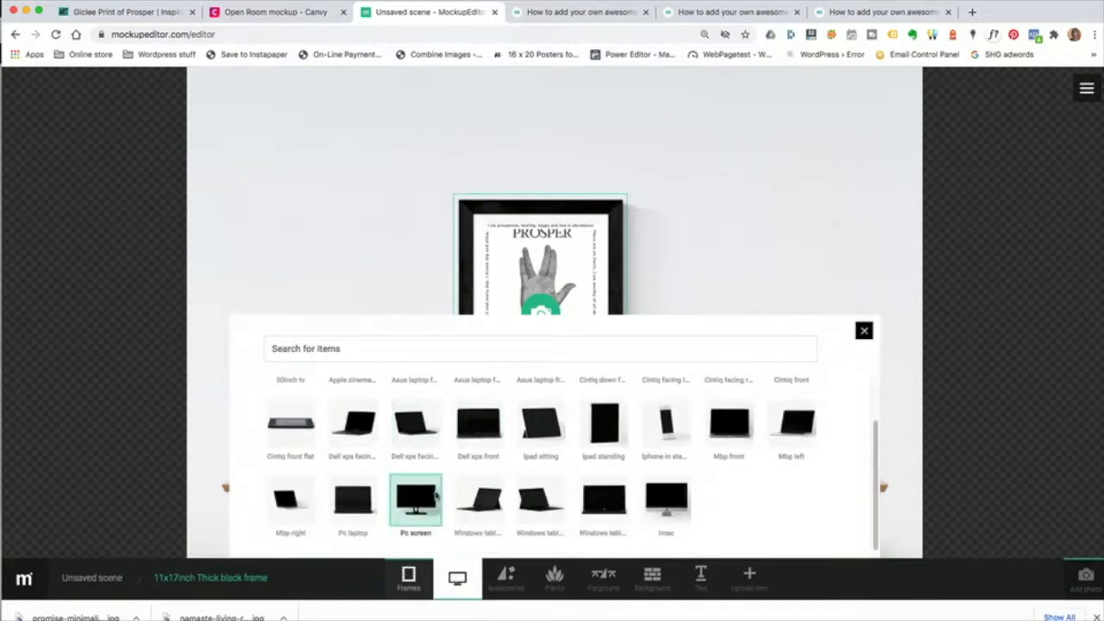
{"action": "scroll", "coordinate": [436, 496], "scroll_direction": "up", "scroll_amount": 2}
{"action": "left_click", "coordinate": [486, 418]}
{"action": "left_click_drag", "start_coordinate": [519, 440], "coordinate": [407, 443]}
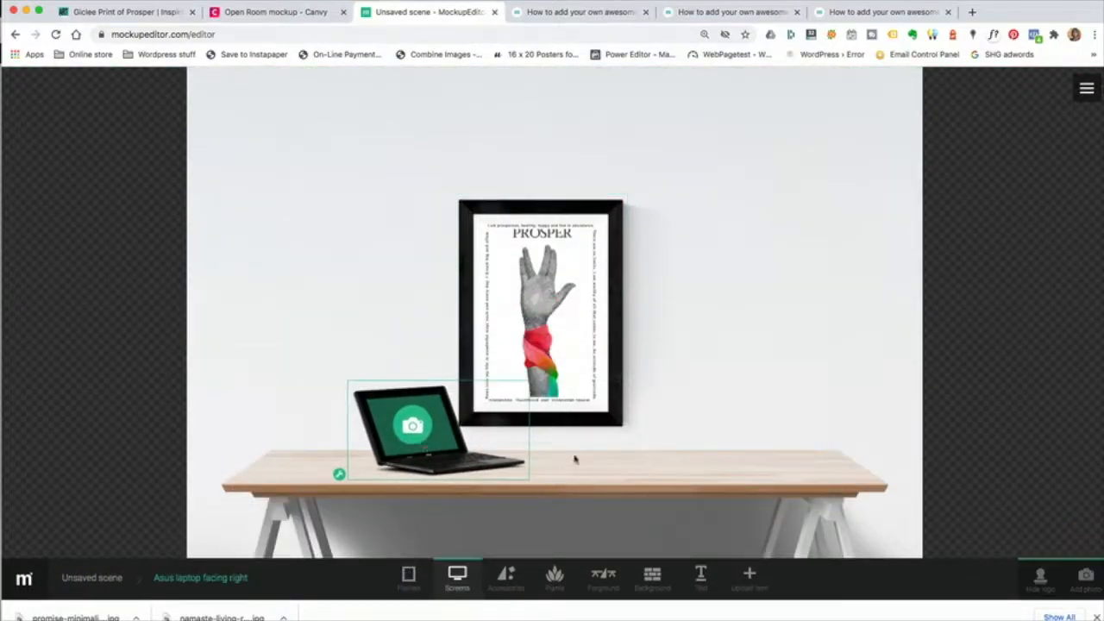
{"action": "left_click", "coordinate": [418, 428]}
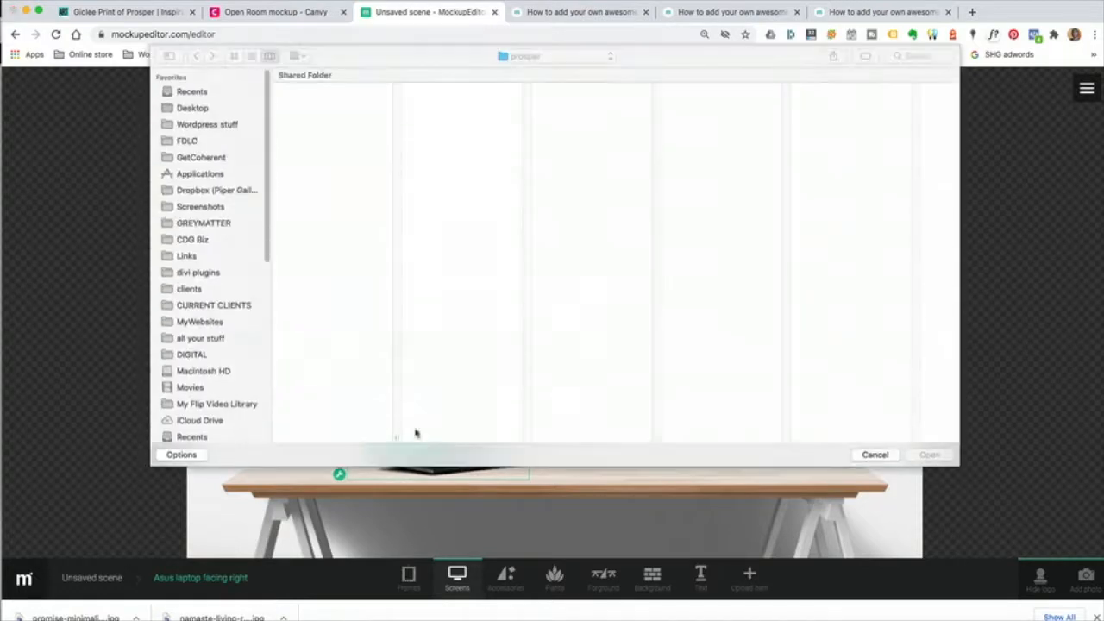
{"action": "left_click", "coordinate": [871, 454]}
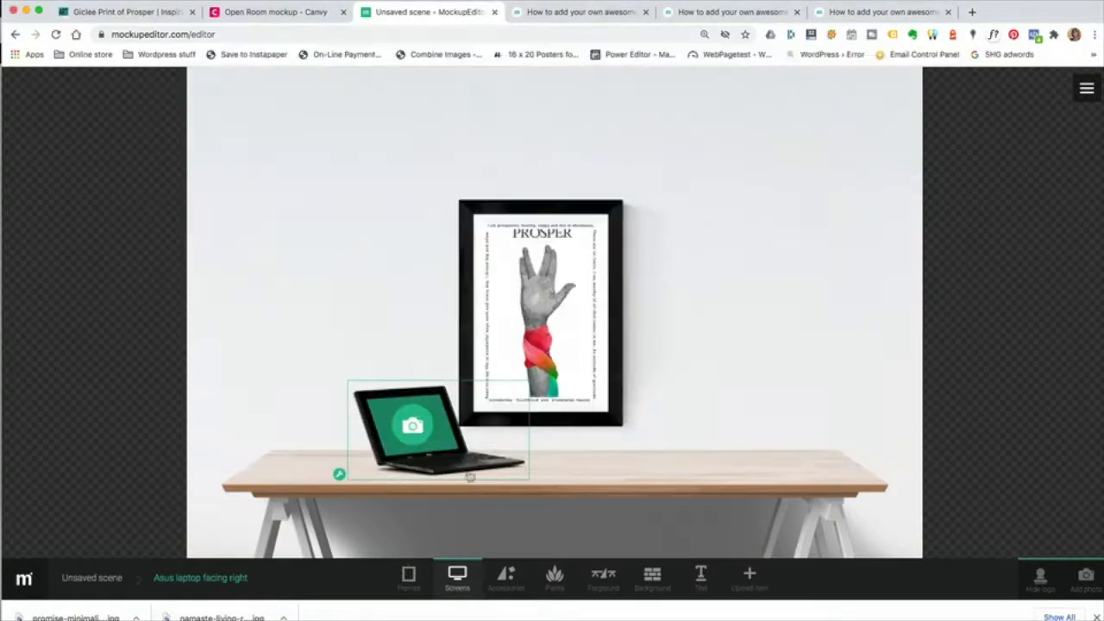
{"action": "key", "text": "Delete"}
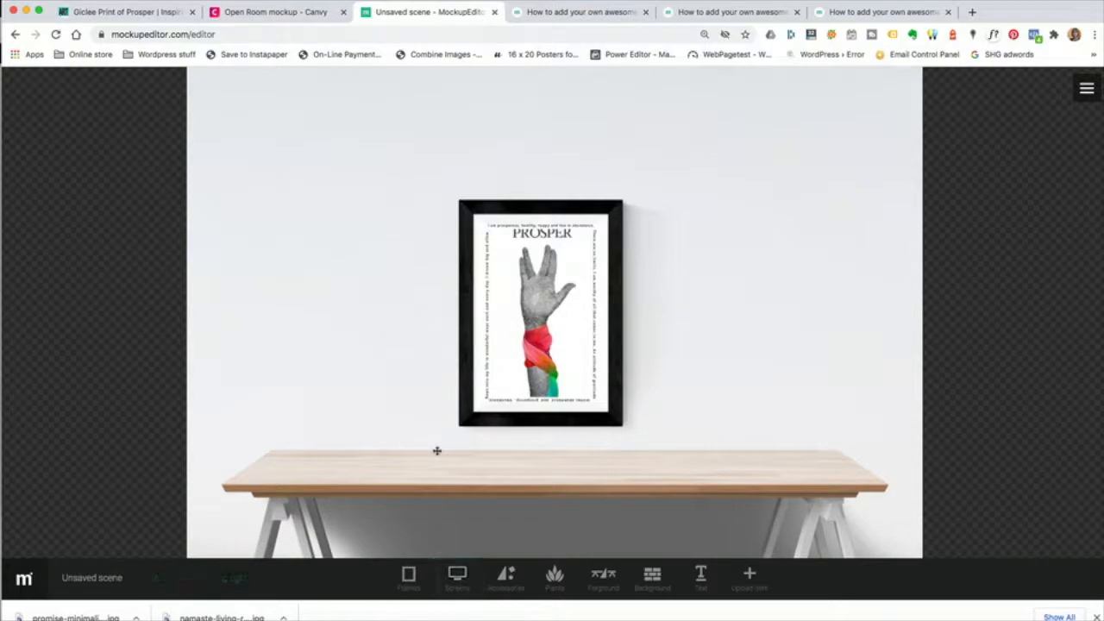
- Add the small yellow vase to the left of the framed print and lower the frame to stand on the table
{"action": "left_click", "coordinate": [464, 579]}
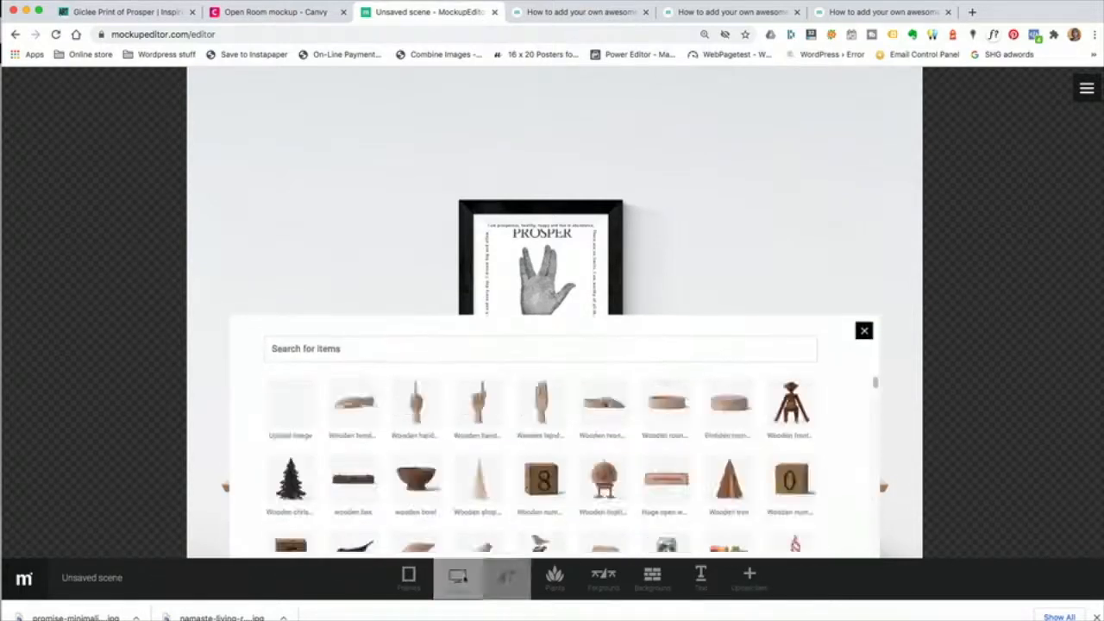
{"action": "left_click", "coordinate": [509, 584]}
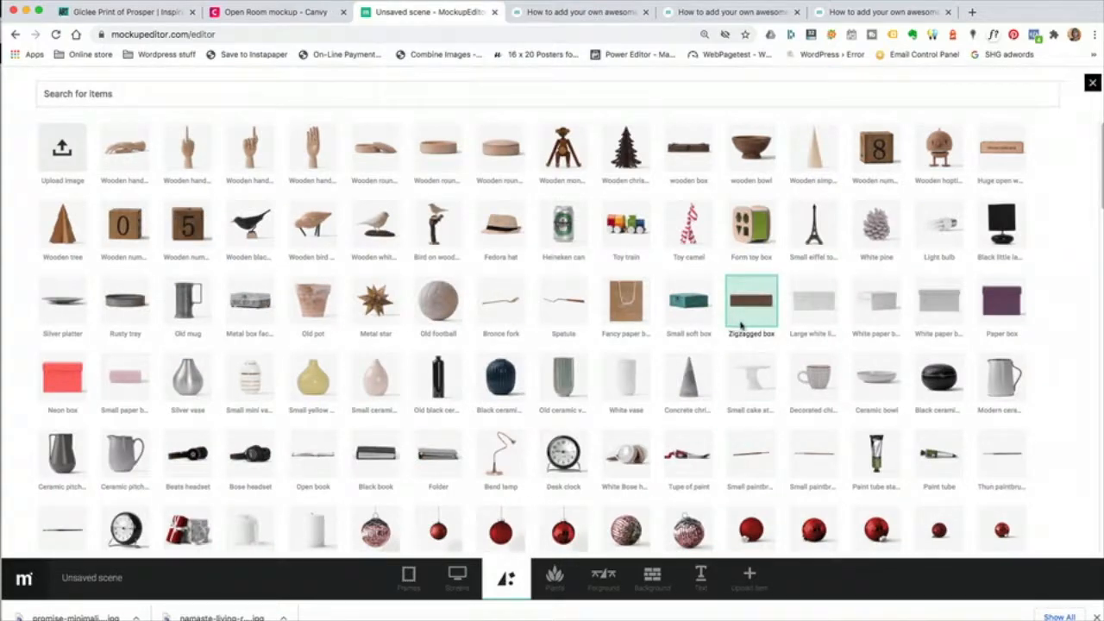
{"action": "left_click", "coordinate": [307, 383]}
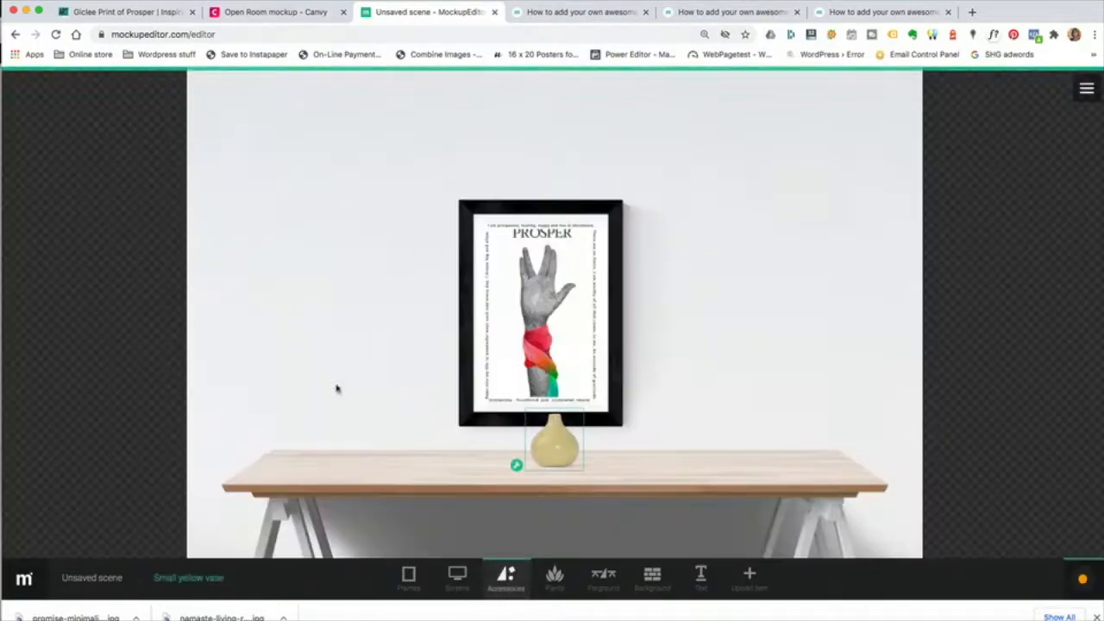
{"action": "left_click_drag", "start_coordinate": [545, 443], "coordinate": [449, 442]}
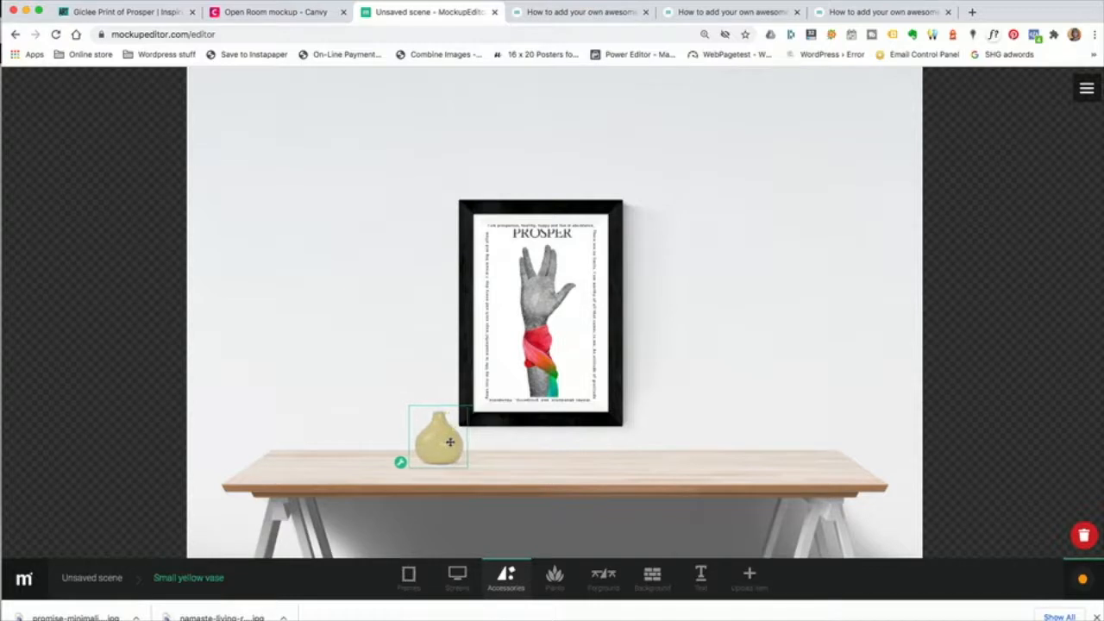
{"action": "left_click_drag", "start_coordinate": [602, 428], "coordinate": [602, 462]}
{"action": "left_click_drag", "start_coordinate": [441, 458], "coordinate": [437, 463]}
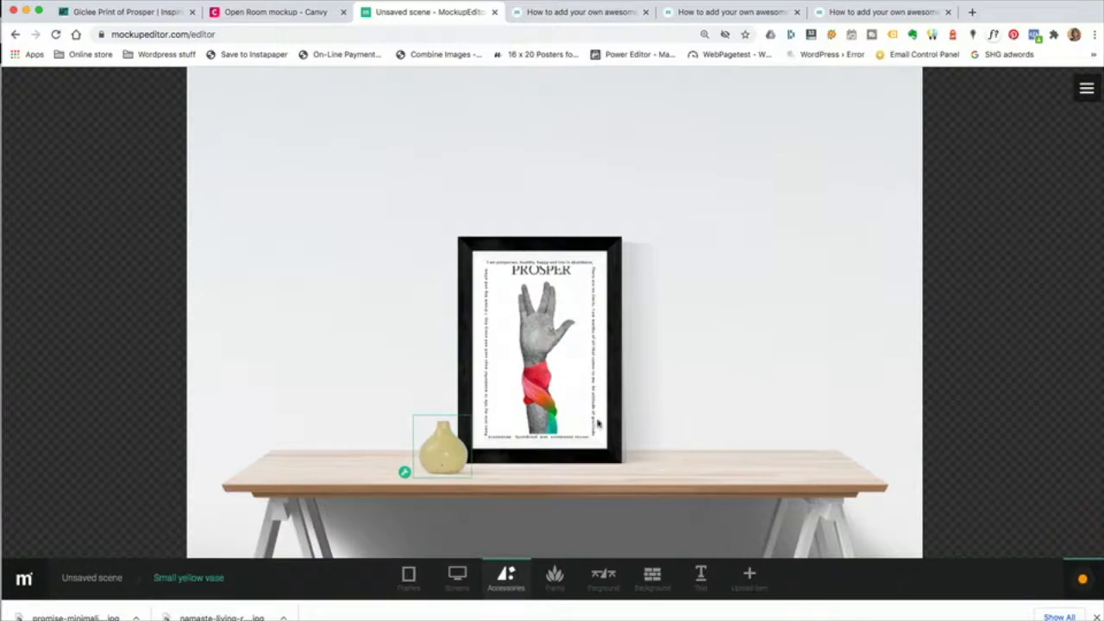
- Try a decorated china cup from the accessories on the table at the frame's lower right corner
{"action": "left_click", "coordinate": [554, 583]}
{"action": "left_click", "coordinate": [516, 585]}
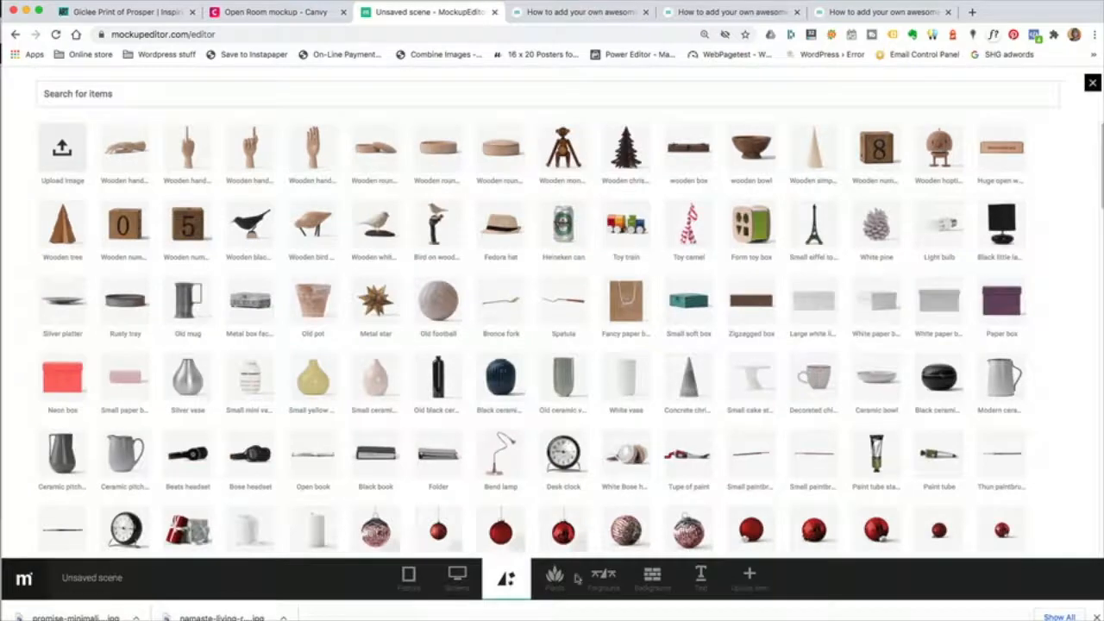
{"action": "left_click", "coordinate": [700, 576]}
{"action": "left_click", "coordinate": [554, 576]}
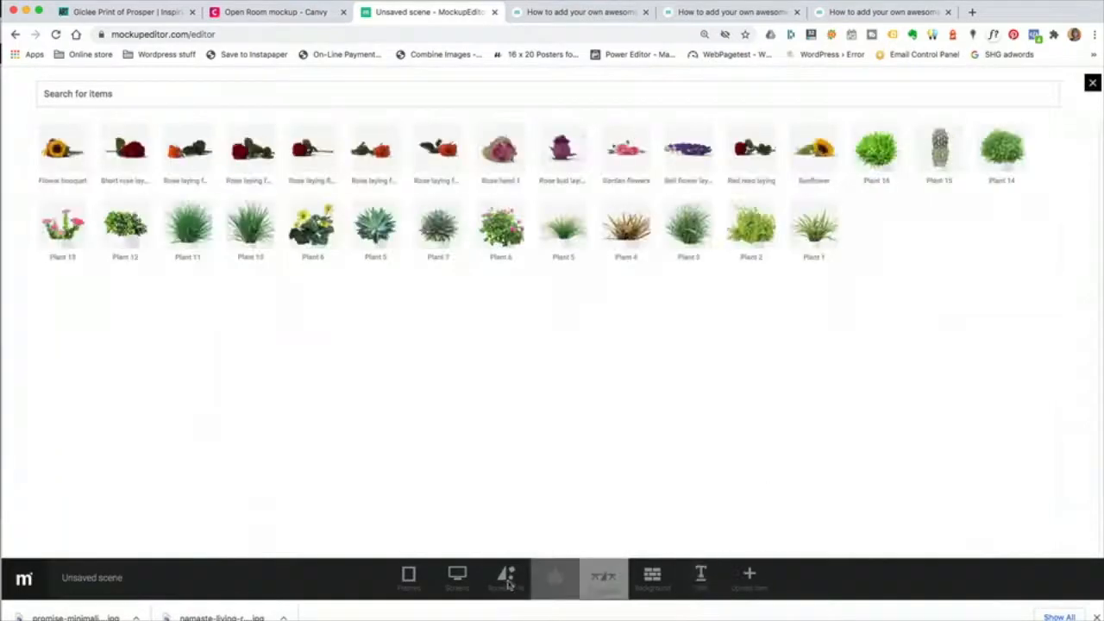
{"action": "left_click", "coordinate": [457, 576]}
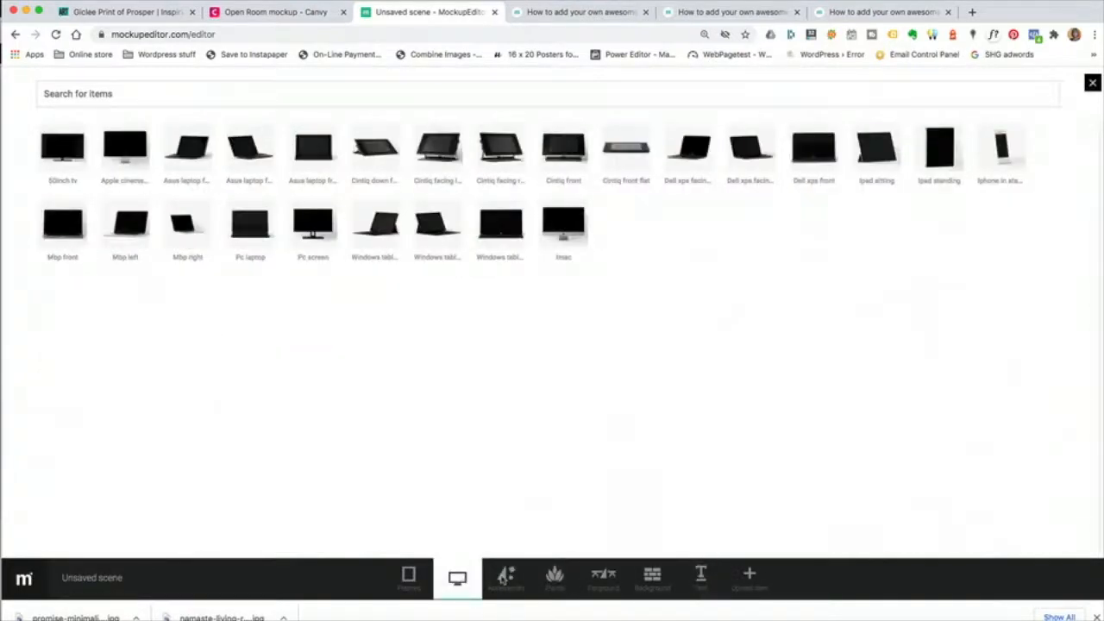
{"action": "left_click", "coordinate": [506, 577]}
{"action": "left_click", "coordinate": [554, 576]}
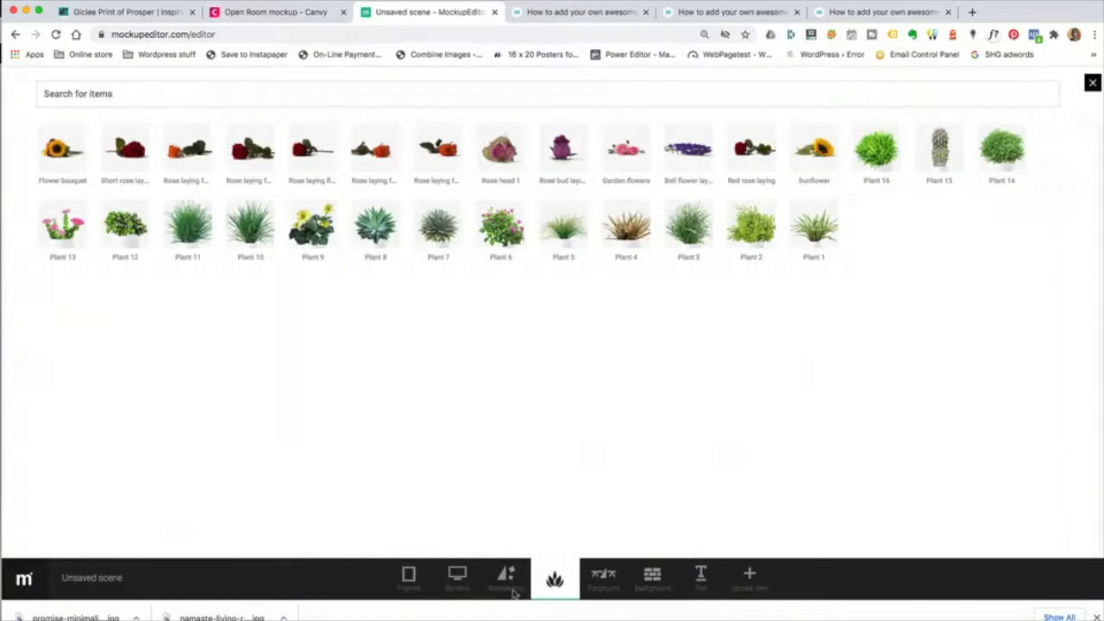
{"action": "left_click", "coordinate": [507, 578]}
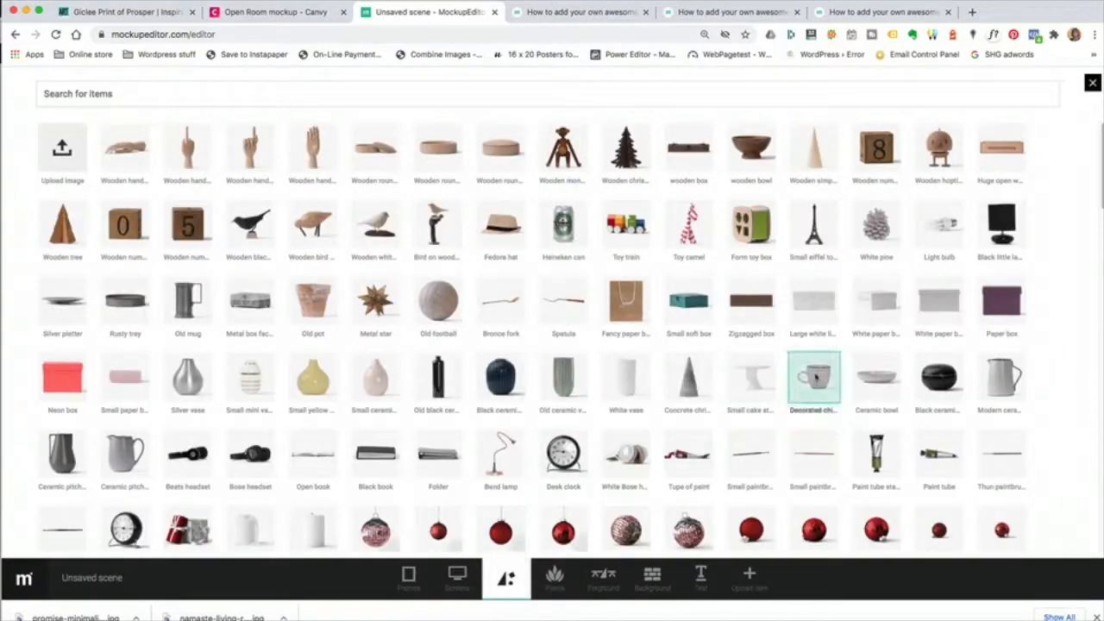
{"action": "left_click", "coordinate": [823, 384]}
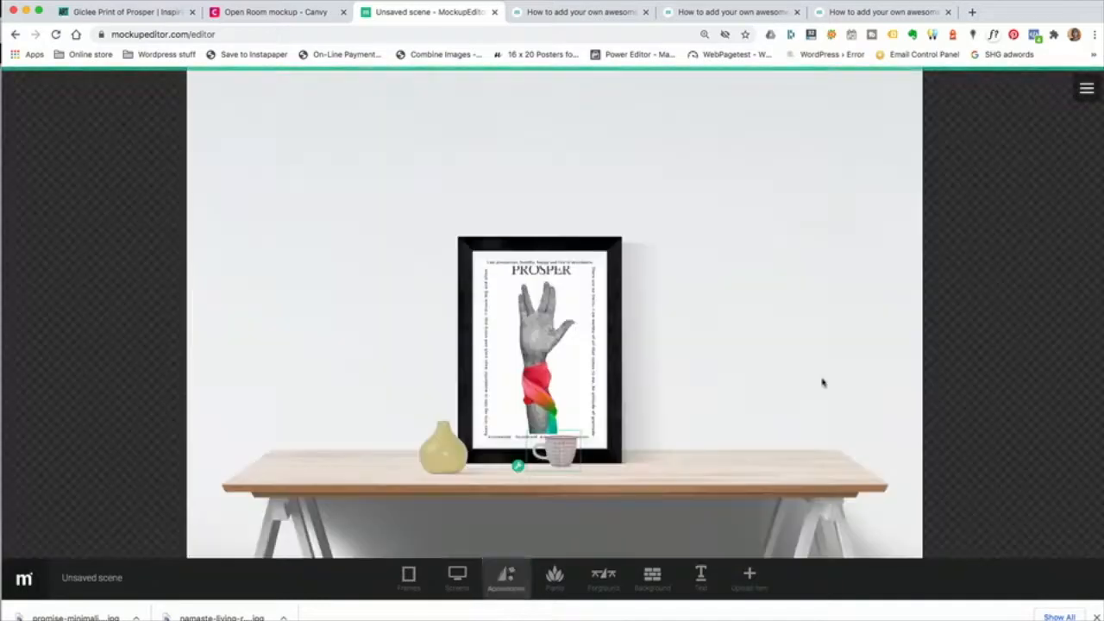
{"action": "left_click_drag", "start_coordinate": [566, 459], "coordinate": [622, 470]}
- Add a sunflower lying at the frame's lower right corner and move the china cup toward the table's right end
{"action": "left_click", "coordinate": [554, 578]}
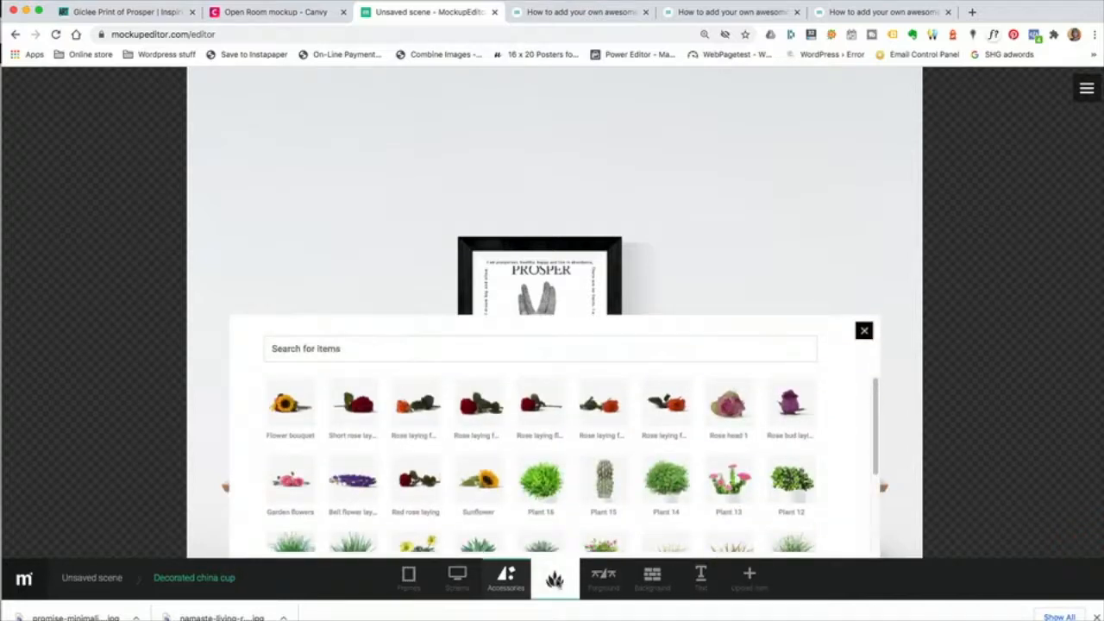
{"action": "left_click", "coordinate": [478, 481]}
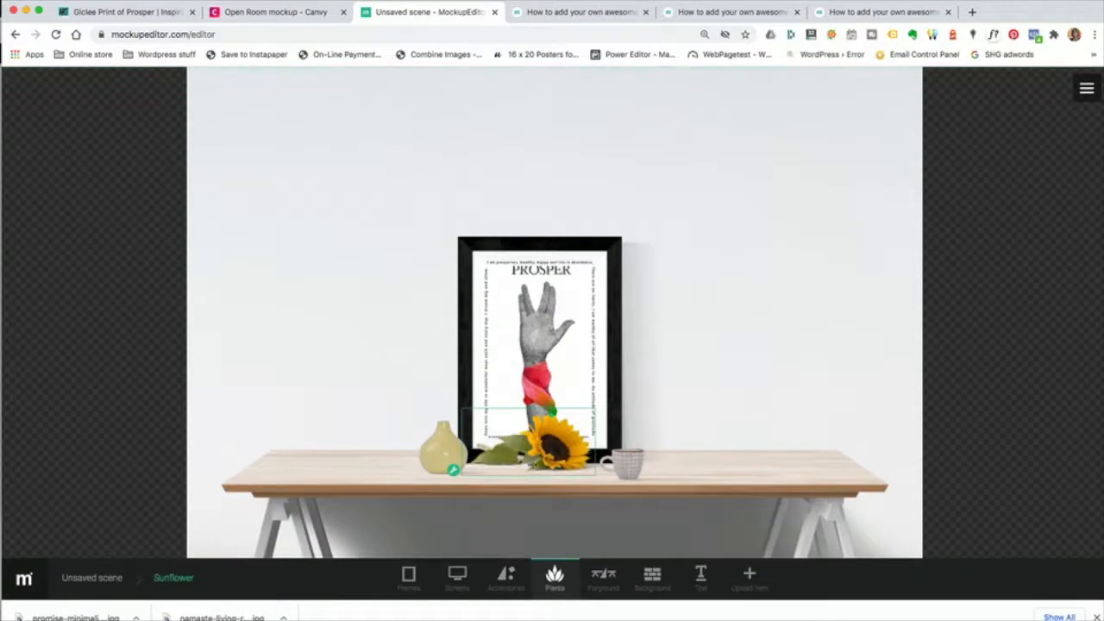
{"action": "left_click_drag", "start_coordinate": [625, 468], "coordinate": [811, 465]}
{"action": "left_click_drag", "start_coordinate": [554, 464], "coordinate": [636, 466]}
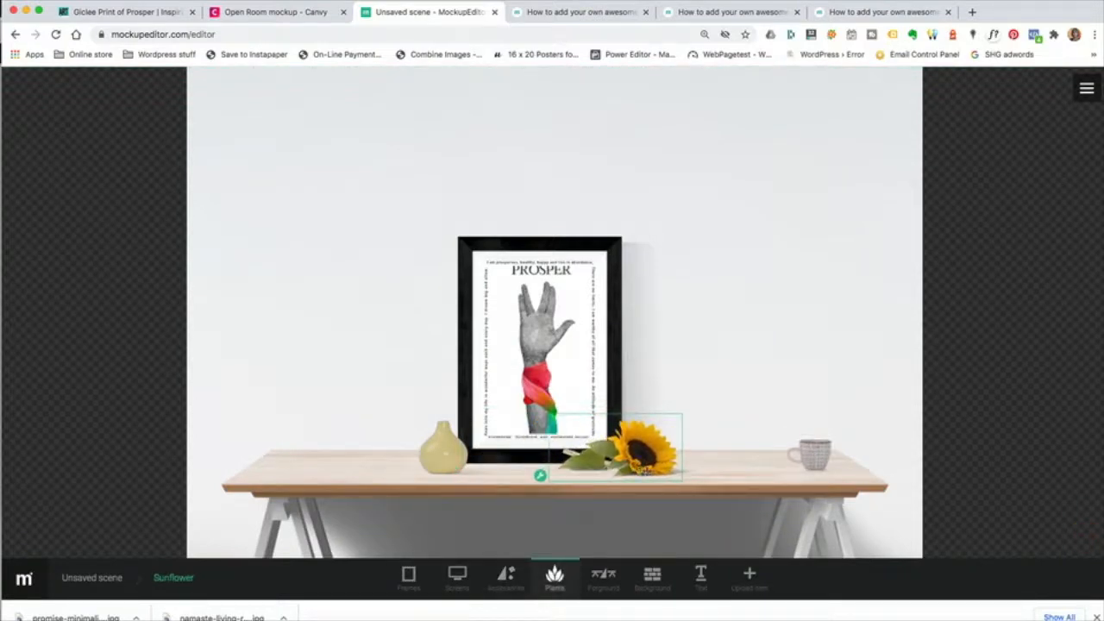
- Delete the china cup from the table
{"action": "left_click", "coordinate": [821, 458]}
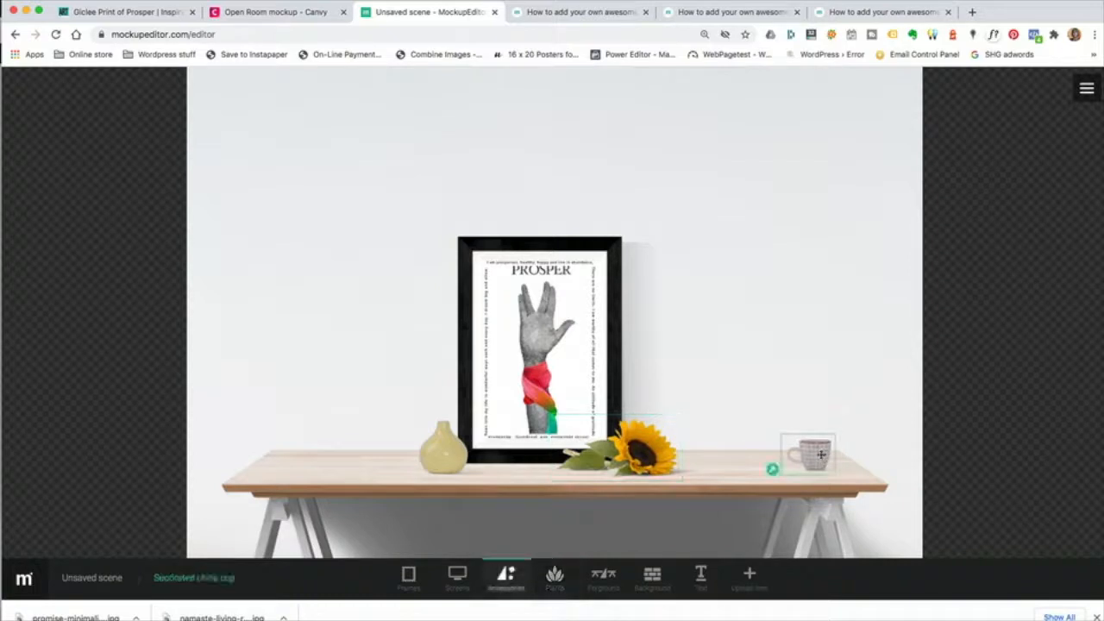
{"action": "key", "text": "Delete"}
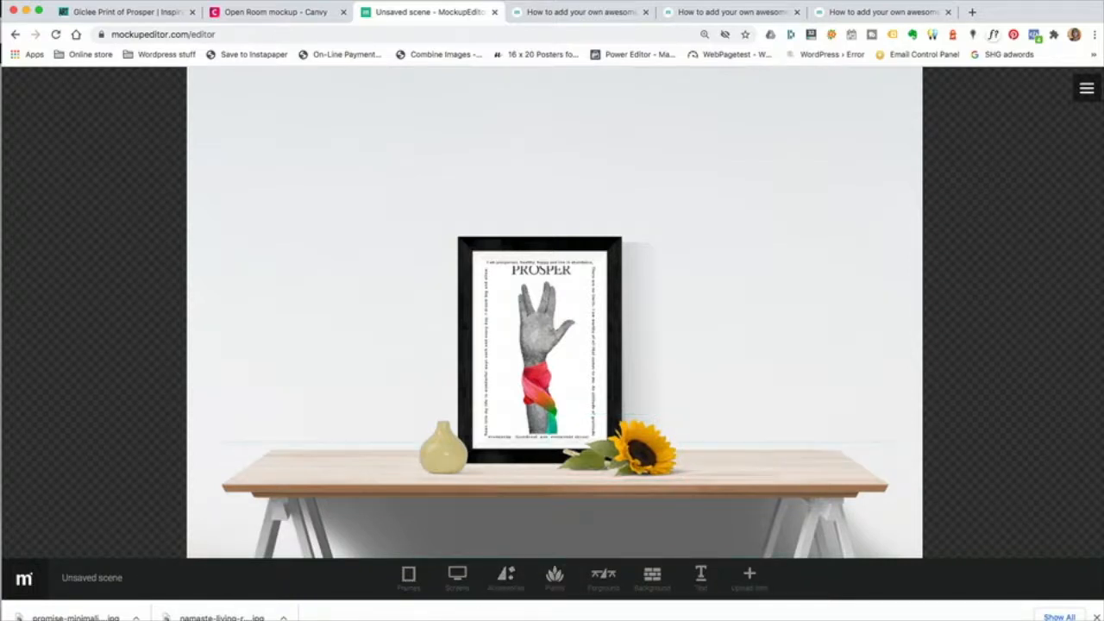
- Add the desk clock from the accessories at the frame's lower left corner and delete the yellow vase there
{"action": "left_click", "coordinate": [504, 583]}
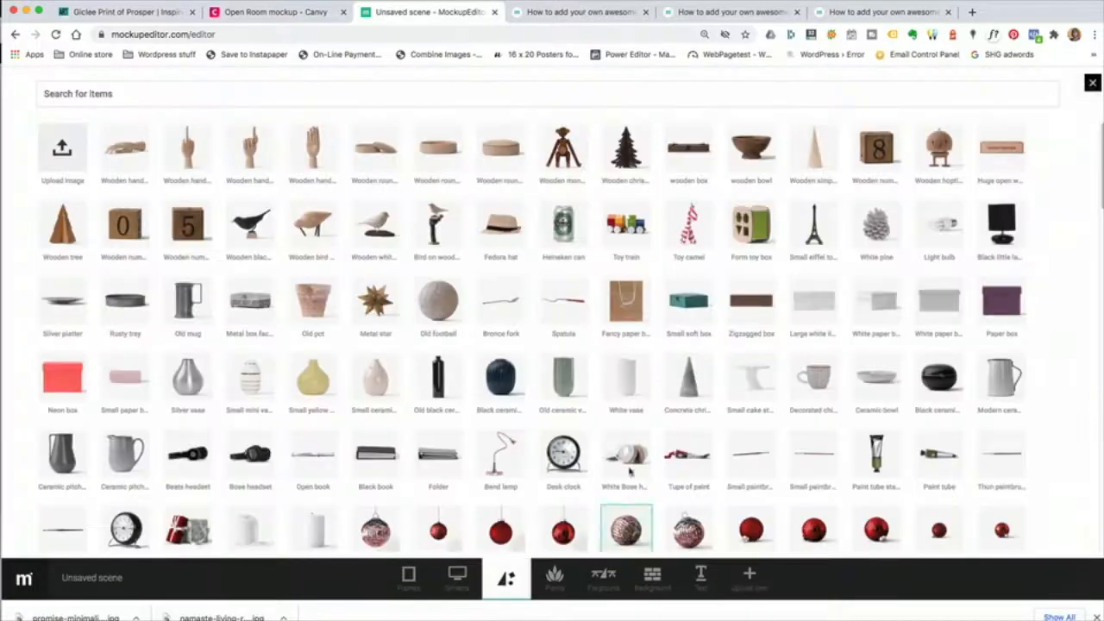
{"action": "left_click", "coordinate": [563, 452]}
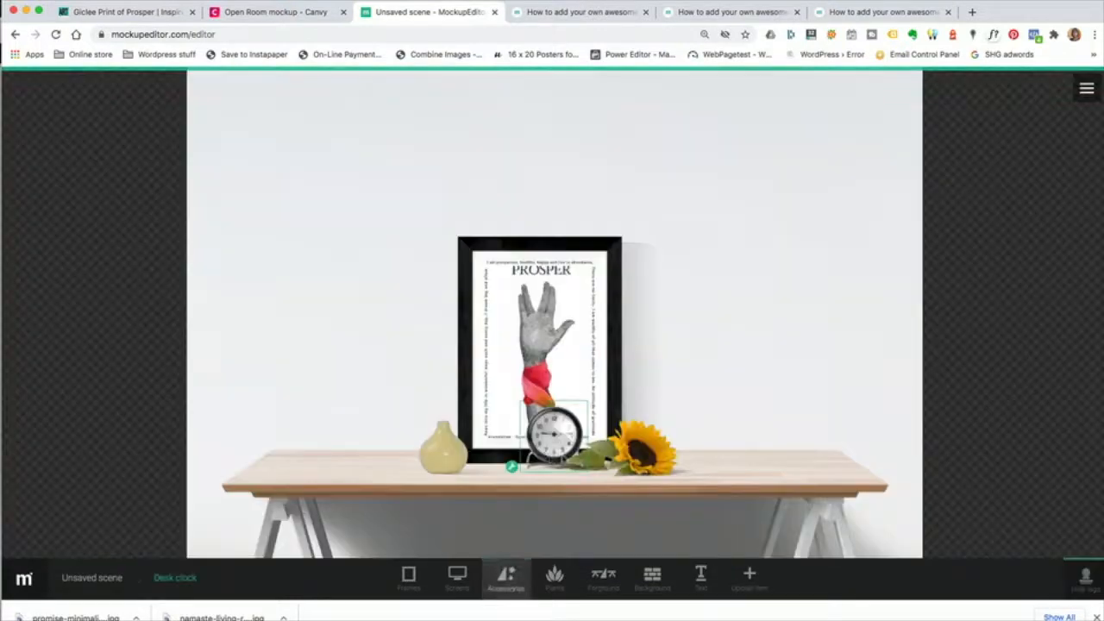
{"action": "left_click_drag", "start_coordinate": [511, 438], "coordinate": [448, 438]}
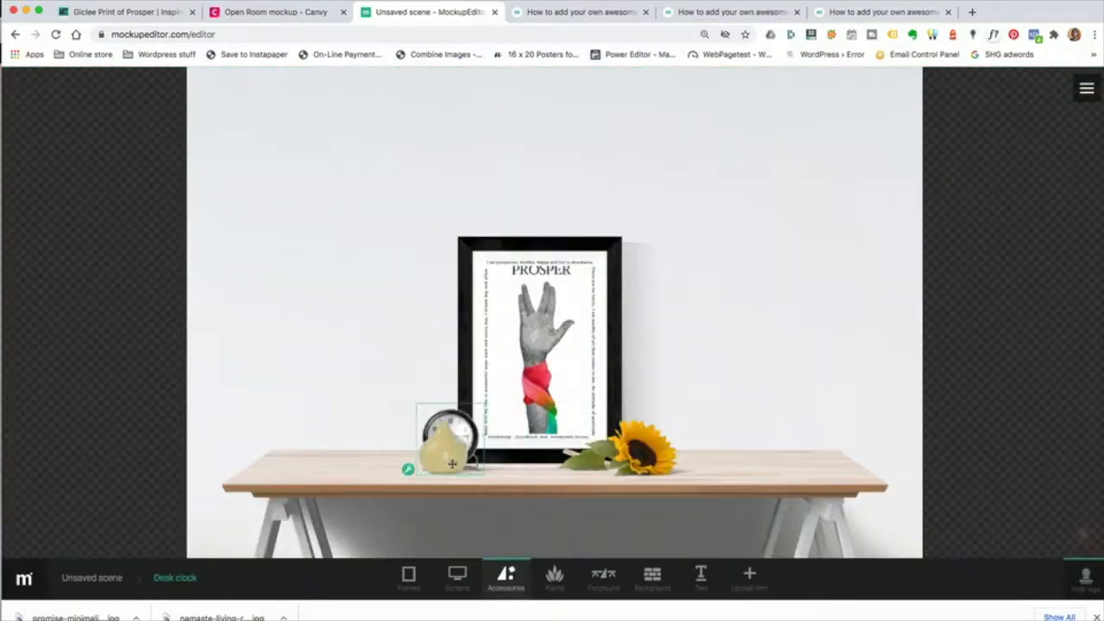
{"action": "left_click", "coordinate": [440, 457]}
{"action": "key", "text": "BackSpace"}
{"action": "left_click", "coordinate": [444, 454]}
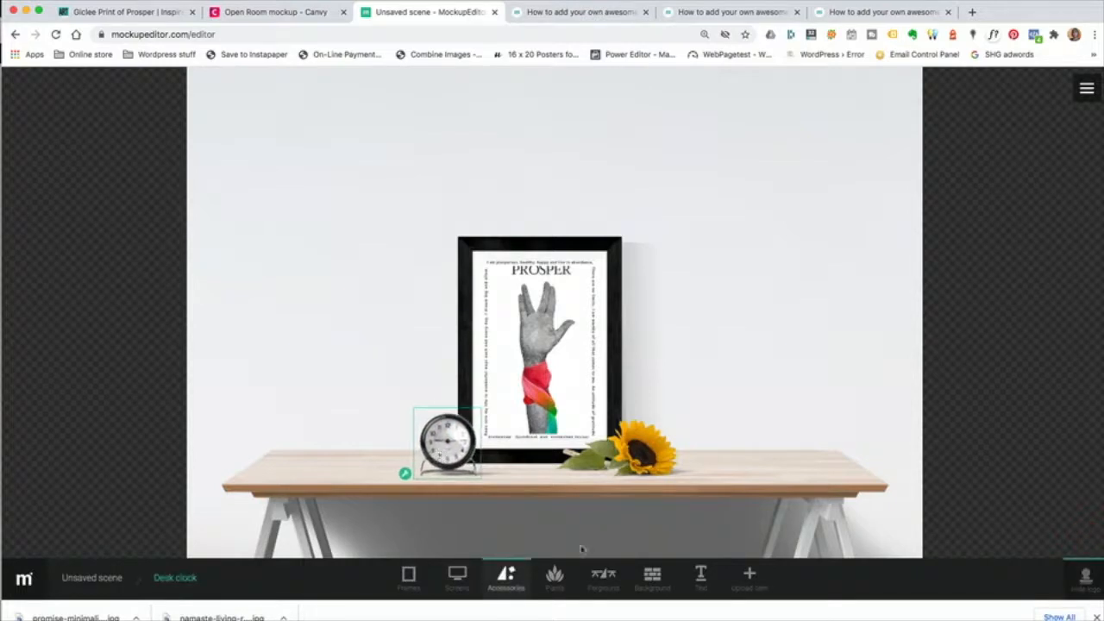
- Add Plant 10, delete the sunflower and place the potted plant at the frame's lower right corner
{"action": "left_click", "coordinate": [521, 582]}
{"action": "left_click", "coordinate": [556, 573]}
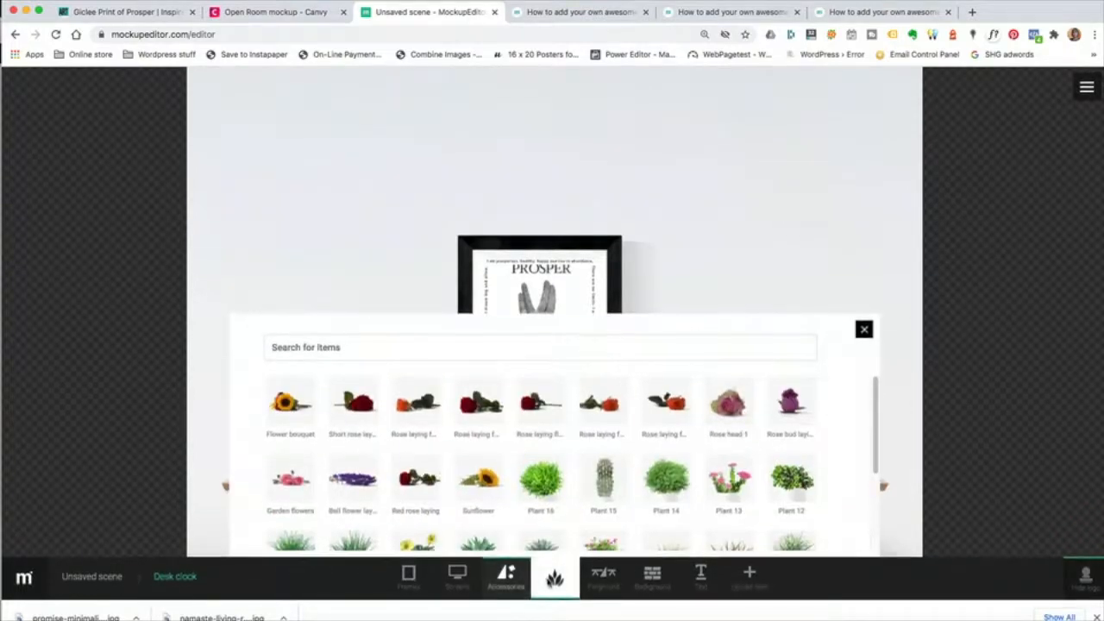
{"action": "scroll", "coordinate": [603, 508], "scroll_direction": "down", "scroll_amount": 2}
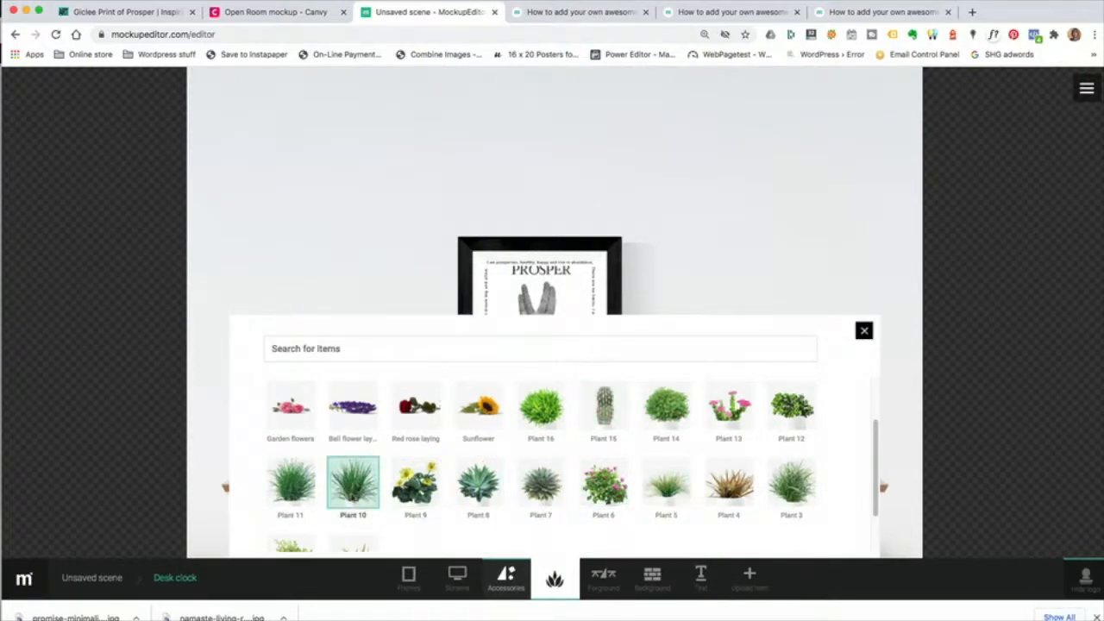
{"action": "left_click", "coordinate": [353, 485]}
{"action": "left_click", "coordinate": [661, 450]}
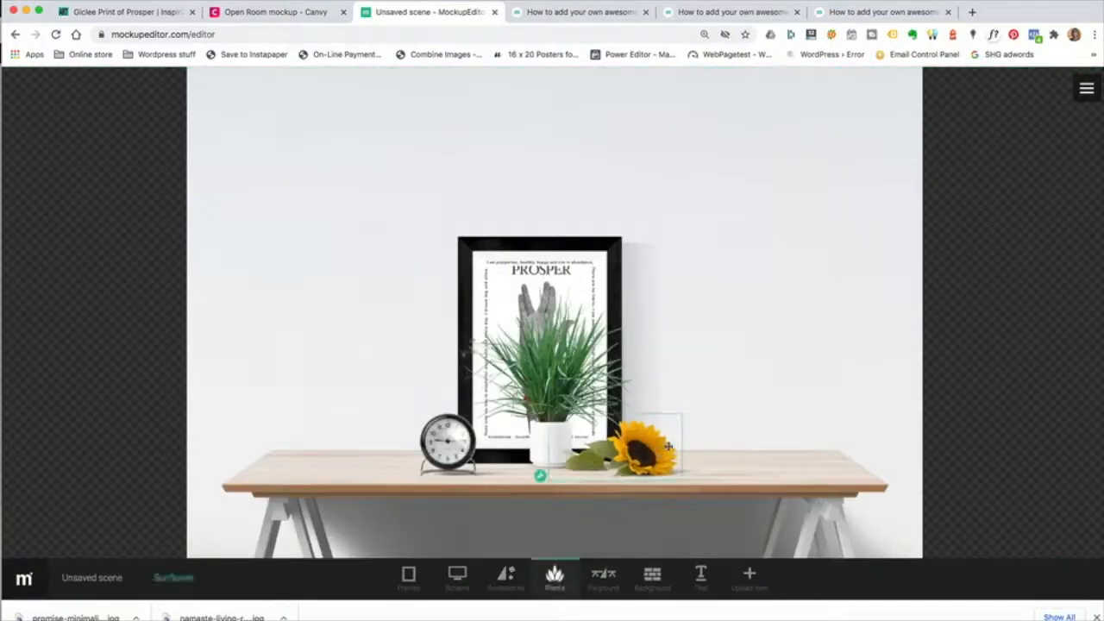
{"action": "key", "text": "Delete"}
{"action": "left_click_drag", "start_coordinate": [551, 446], "coordinate": [652, 451]}
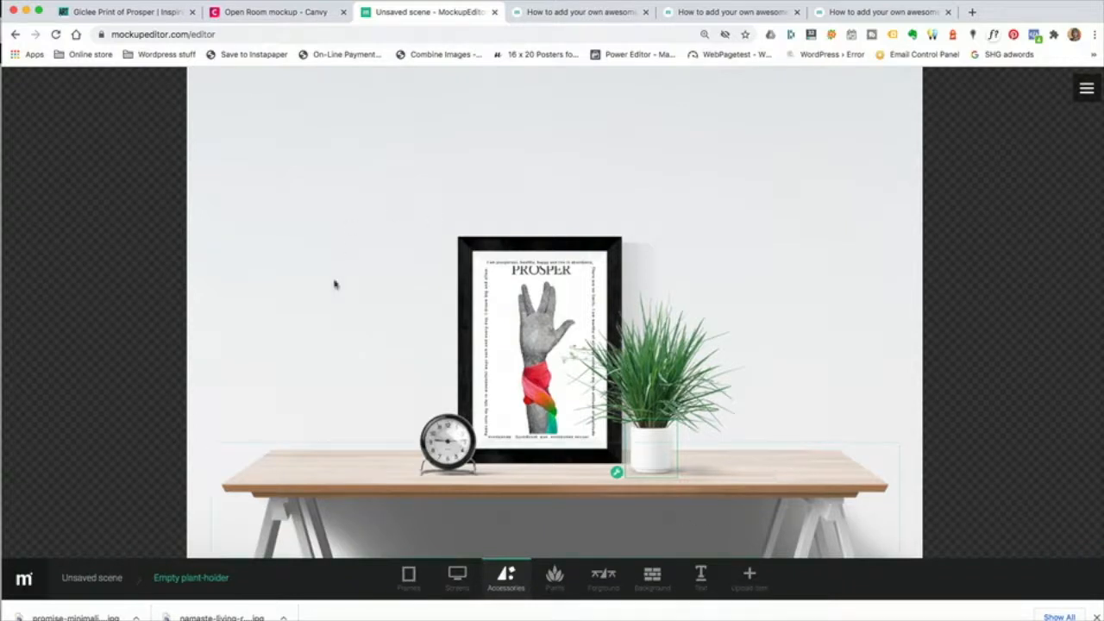
{"action": "left_click", "coordinate": [458, 575]}
{"action": "left_click", "coordinate": [554, 574]}
{"action": "left_click", "coordinate": [603, 576]}
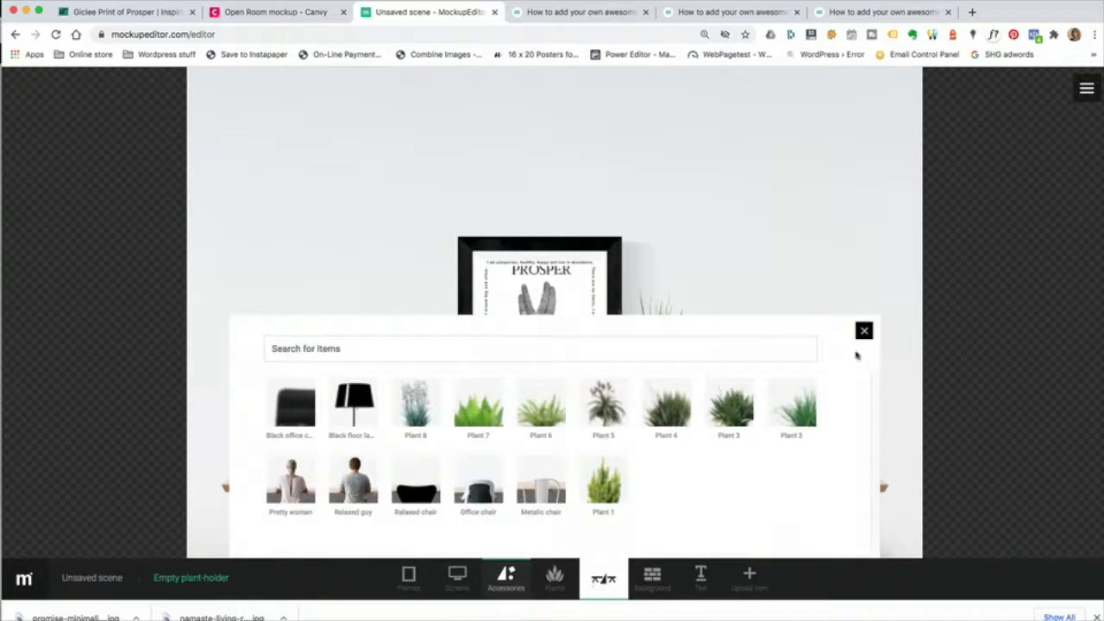
{"action": "left_click", "coordinate": [905, 284]}
- Try the black surface on the desk
{"action": "left_click", "coordinate": [806, 474]}
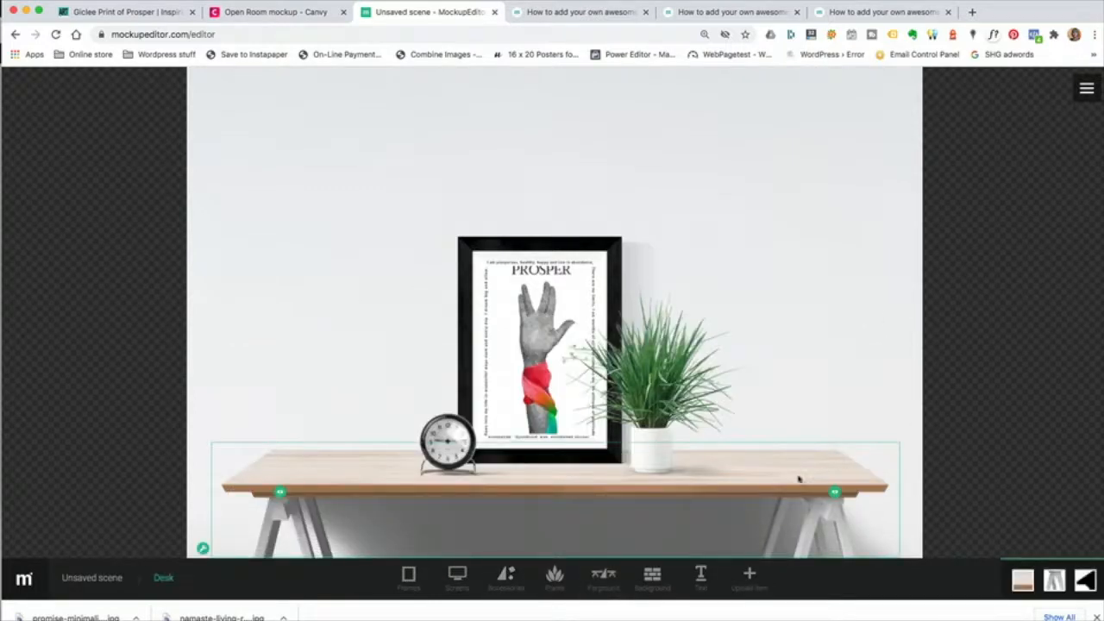
{"action": "left_click", "coordinate": [163, 578]}
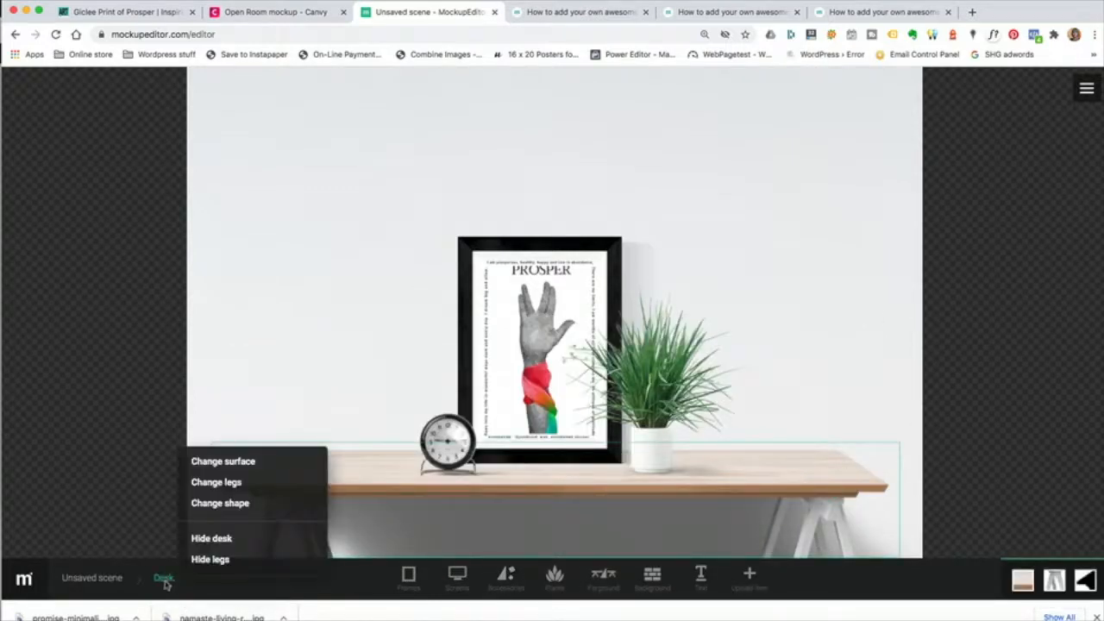
{"action": "left_click", "coordinate": [224, 461]}
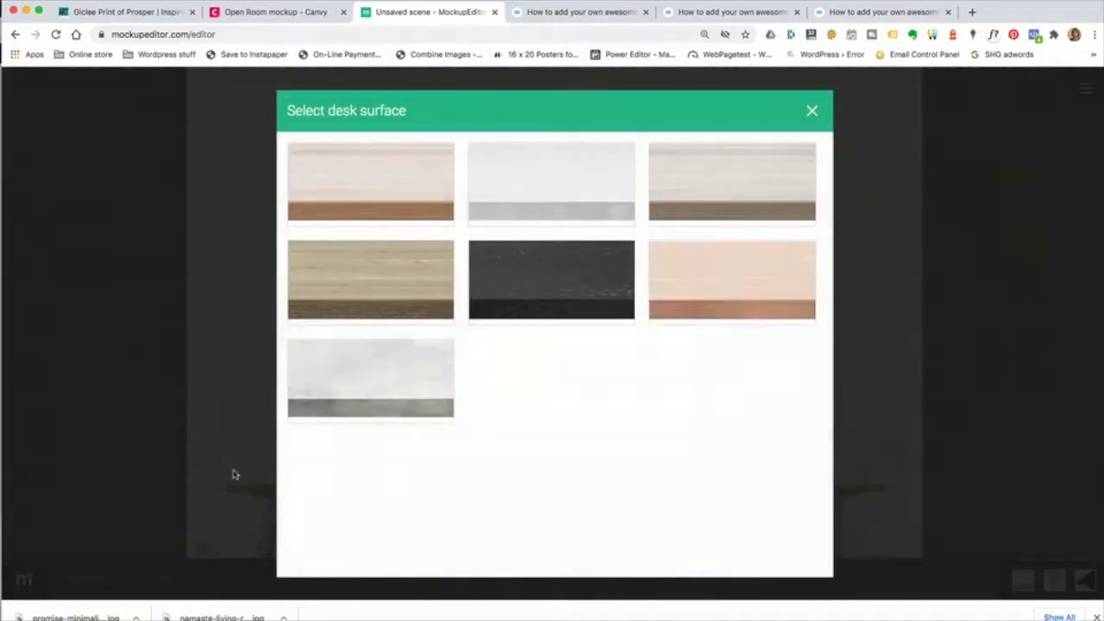
{"action": "left_click", "coordinate": [582, 284]}
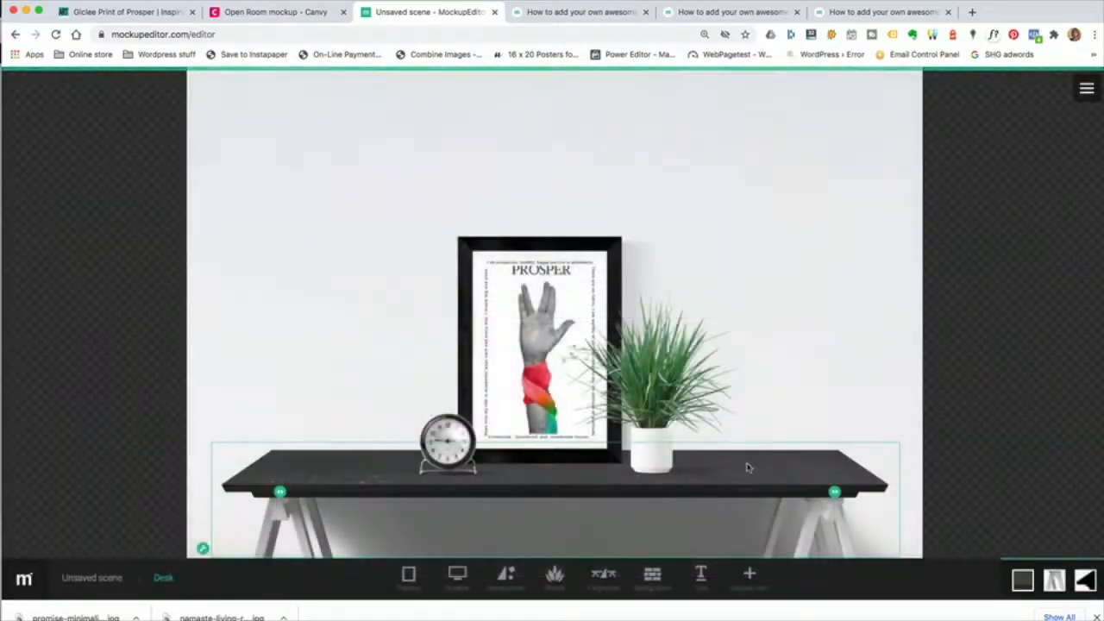
- Change the desk surface to the plain white one
{"action": "left_click", "coordinate": [166, 577]}
{"action": "left_click", "coordinate": [221, 458]}
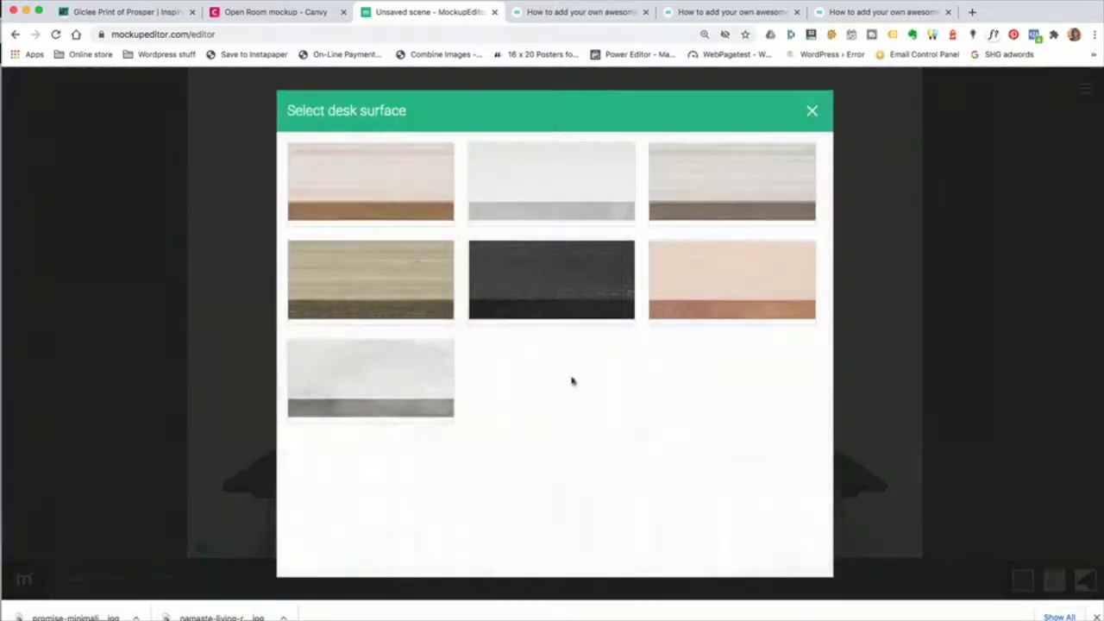
{"action": "left_click", "coordinate": [590, 203]}
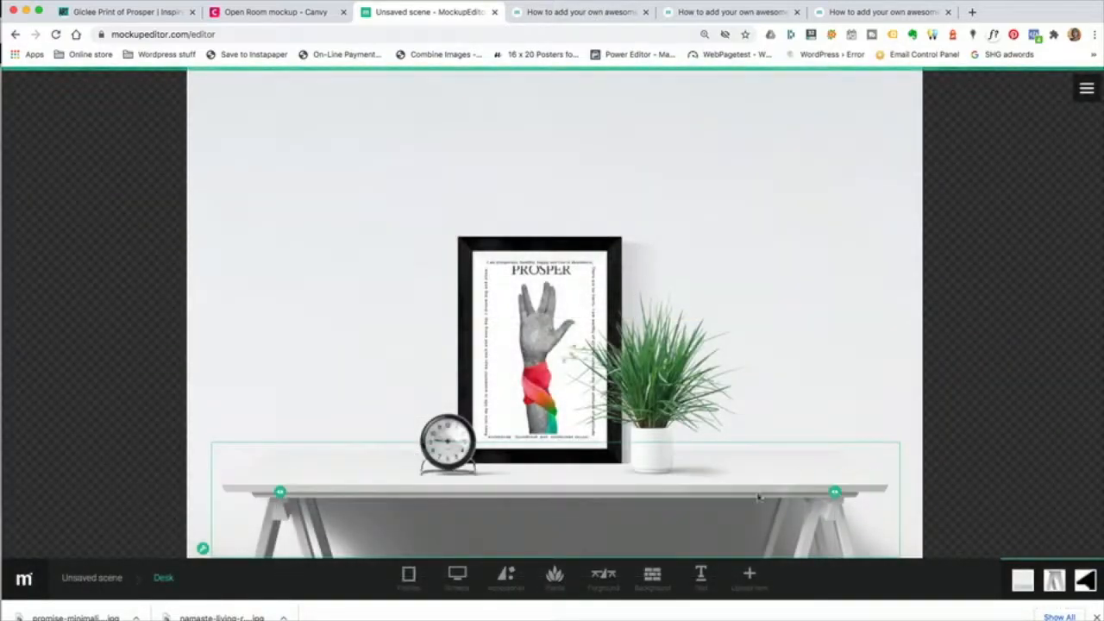
{"action": "left_click", "coordinate": [506, 574]}
{"action": "scroll", "coordinate": [604, 431], "scroll_direction": "down", "scroll_amount": 1}
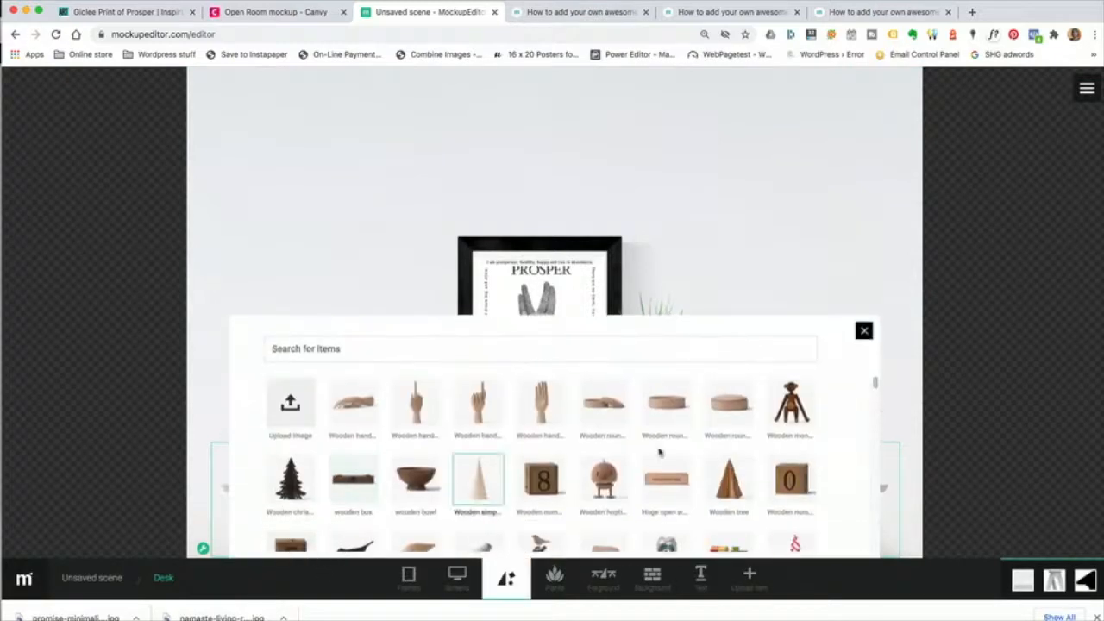
{"action": "left_click", "coordinate": [863, 328]}
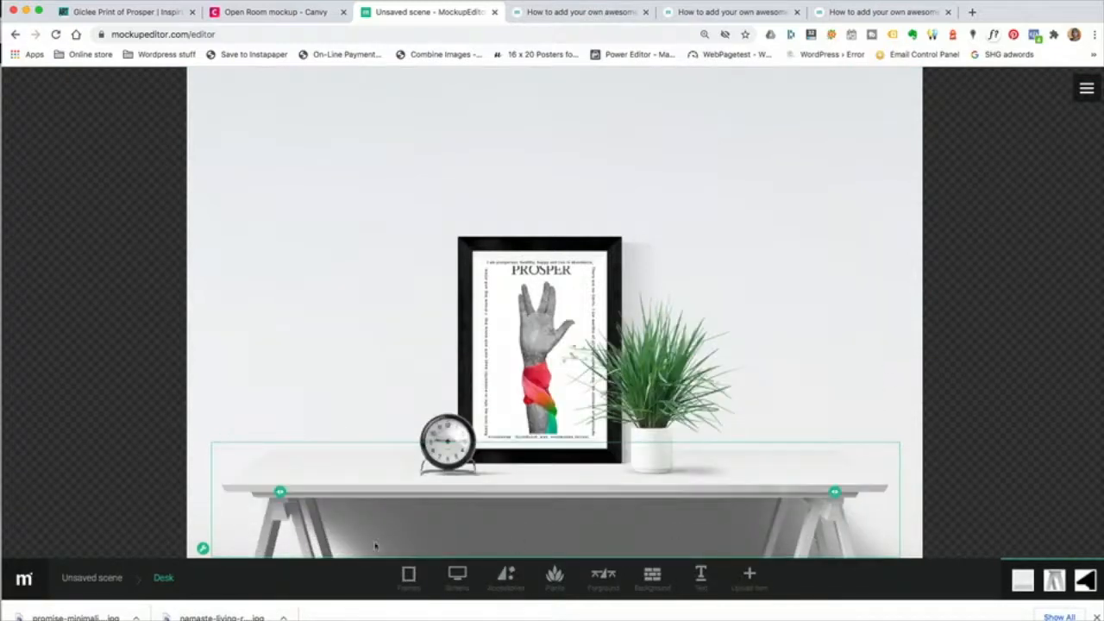
- Change the desk legs to the black set with crossed, curved legs
{"action": "left_click", "coordinate": [163, 584]}
{"action": "left_click", "coordinate": [214, 487]}
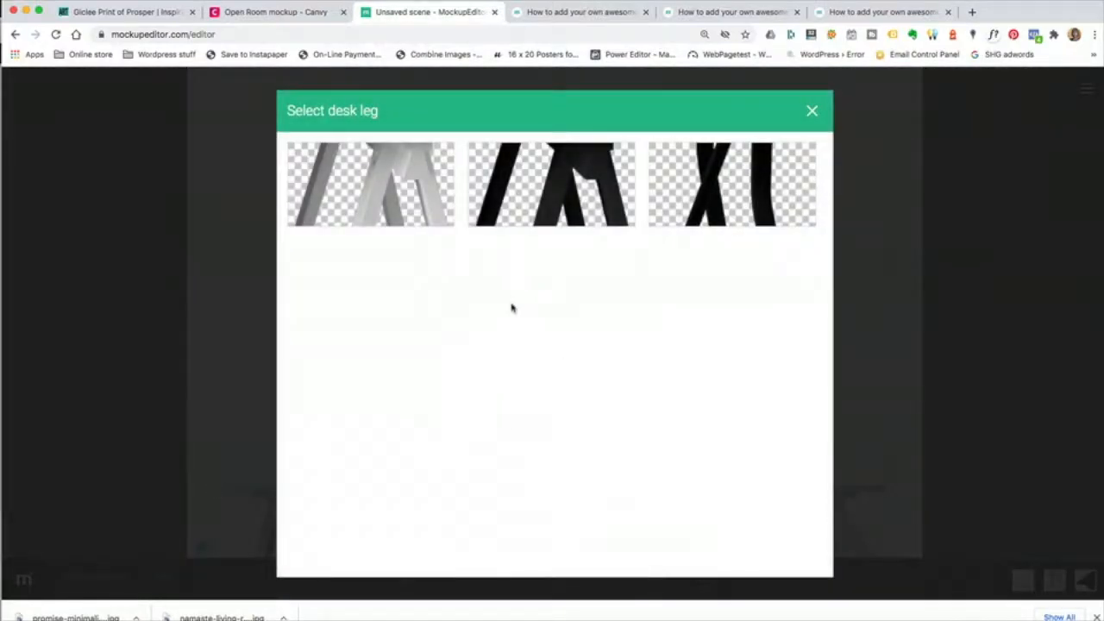
{"action": "left_click", "coordinate": [734, 199]}
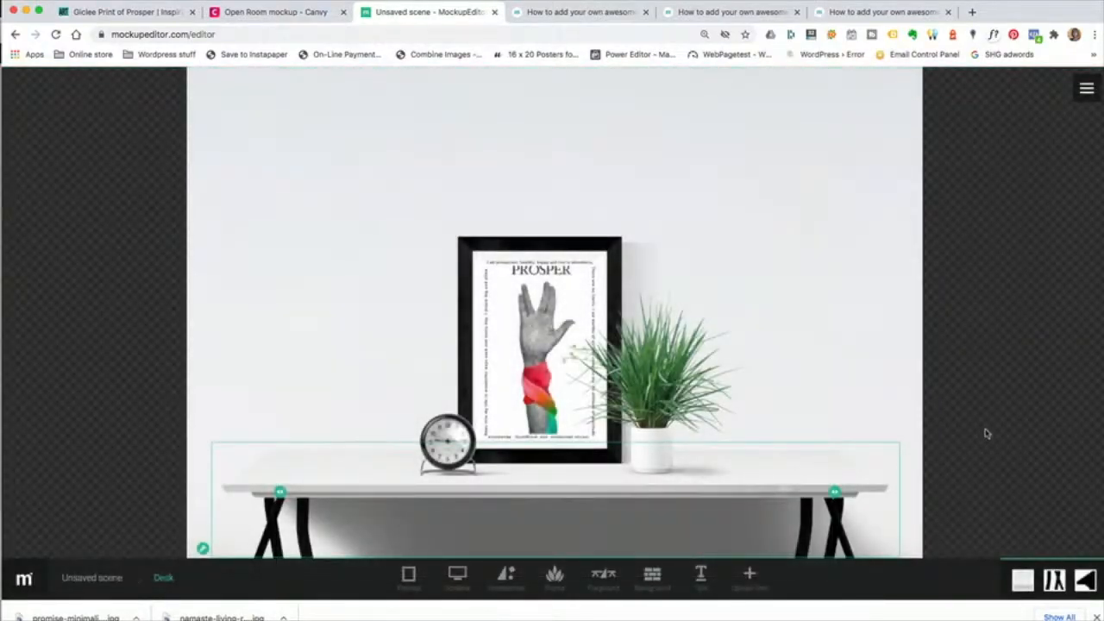
- Change the desk shape to the thick top whose ends slant inward toward the underside
{"action": "left_click", "coordinate": [157, 578]}
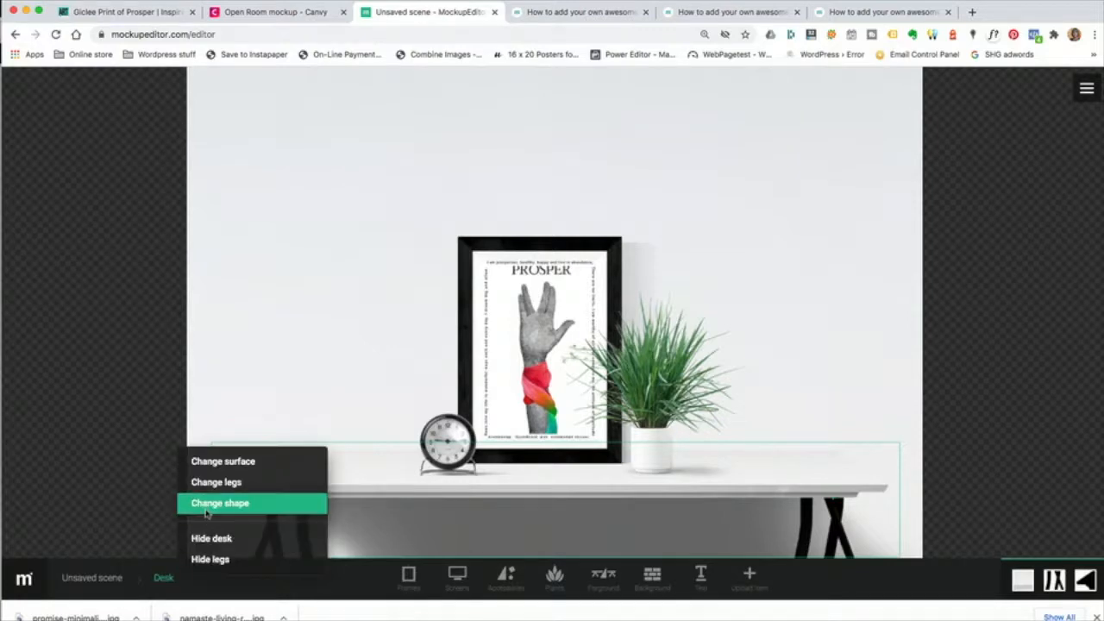
{"action": "left_click", "coordinate": [216, 503]}
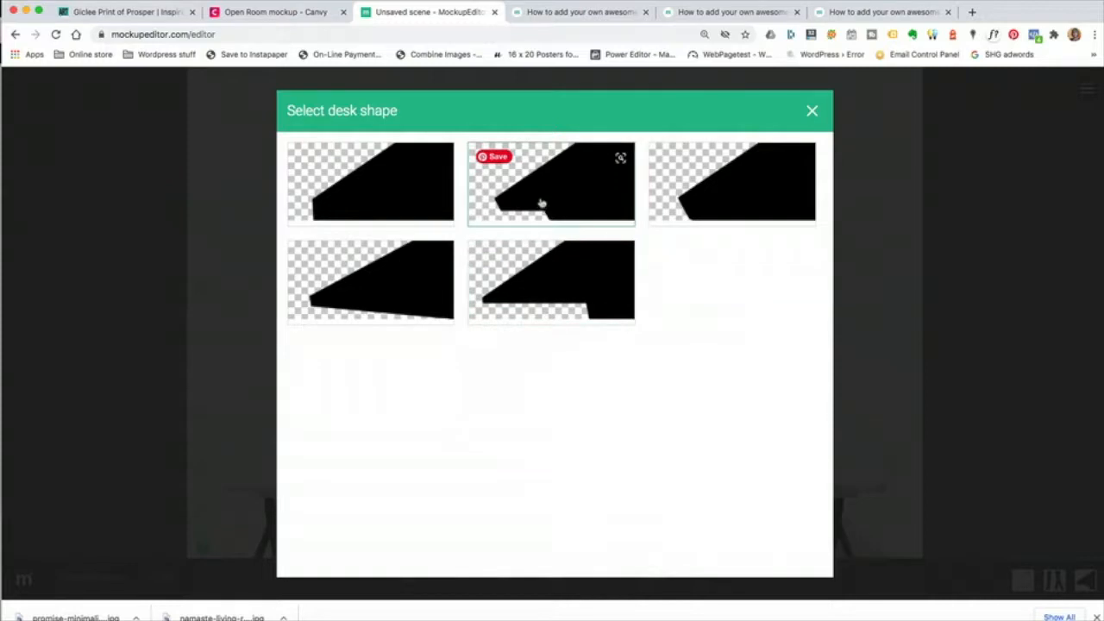
{"action": "left_click", "coordinate": [701, 219]}
{"action": "left_click", "coordinate": [909, 509]}
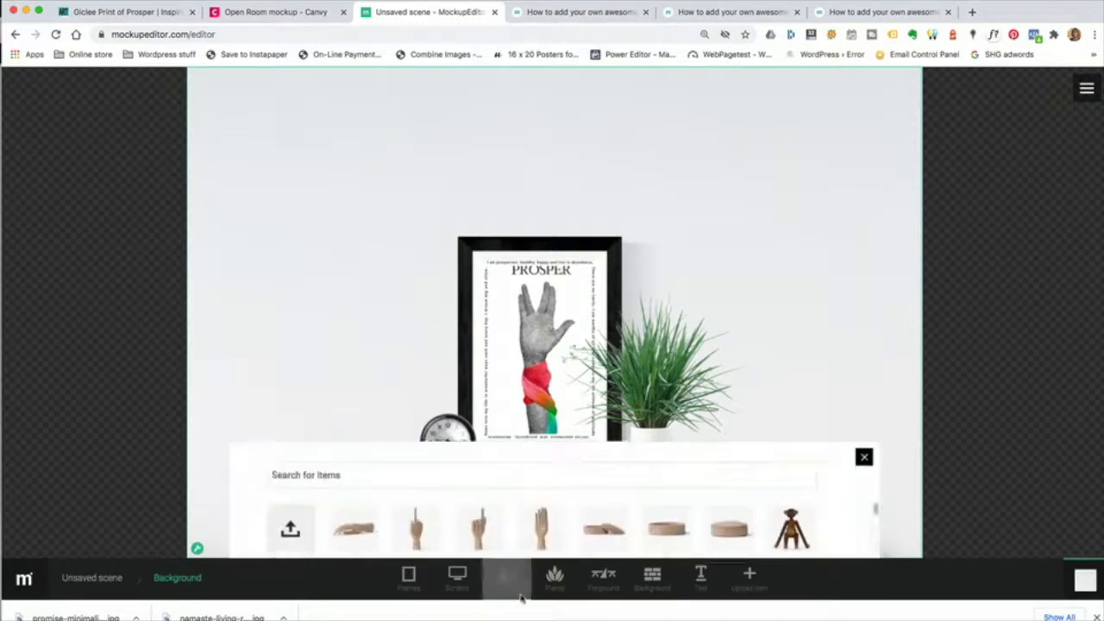
- Try the Pretty woman foreground figure in front of the desk clock, with the frame and plant shifted to the right
{"action": "mouse_move", "coordinate": [600, 579]}
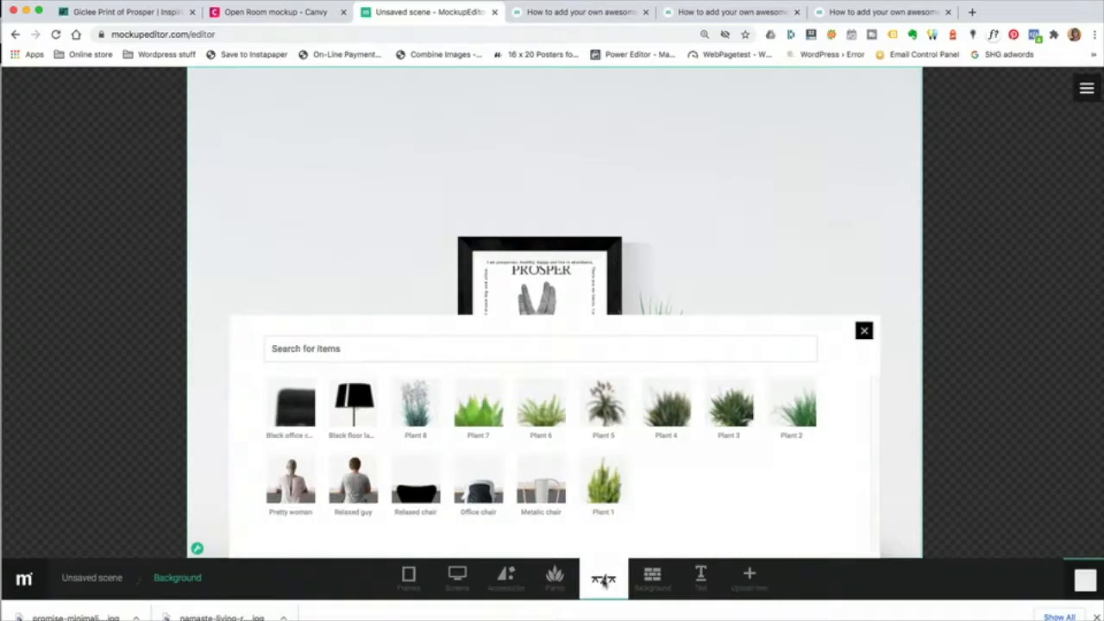
{"action": "mouse_move", "coordinate": [398, 577]}
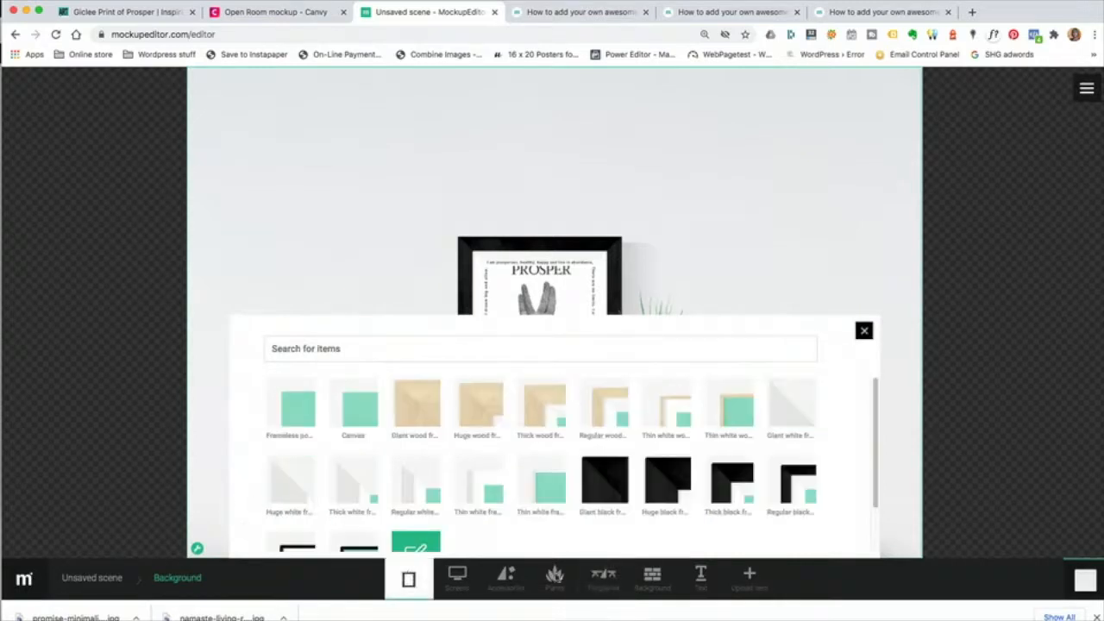
{"action": "mouse_move", "coordinate": [636, 585]}
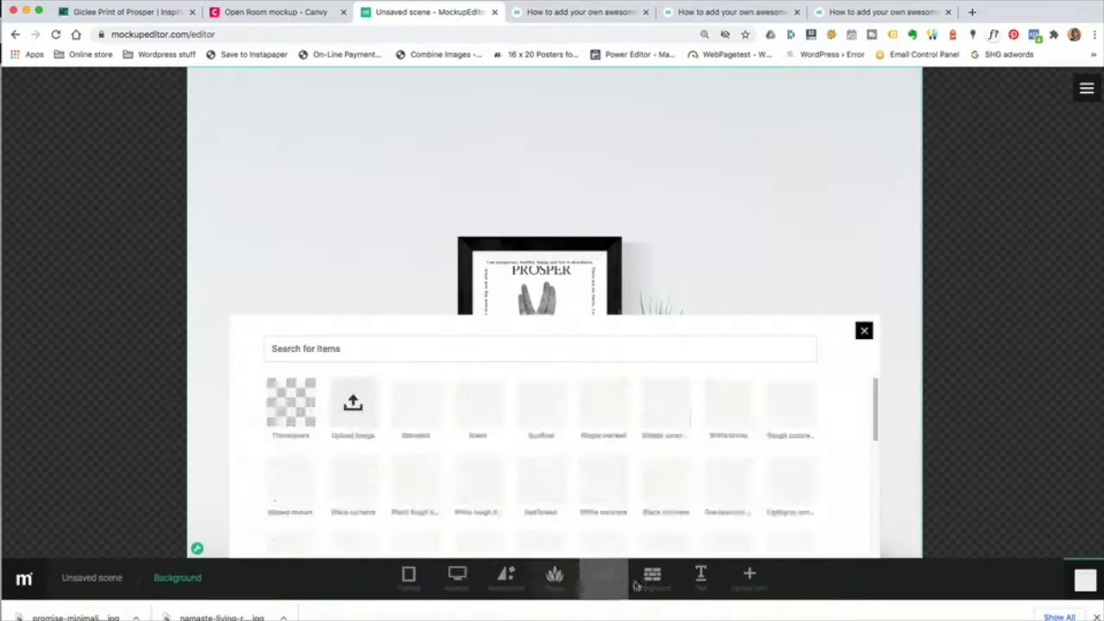
{"action": "left_click", "coordinate": [294, 477]}
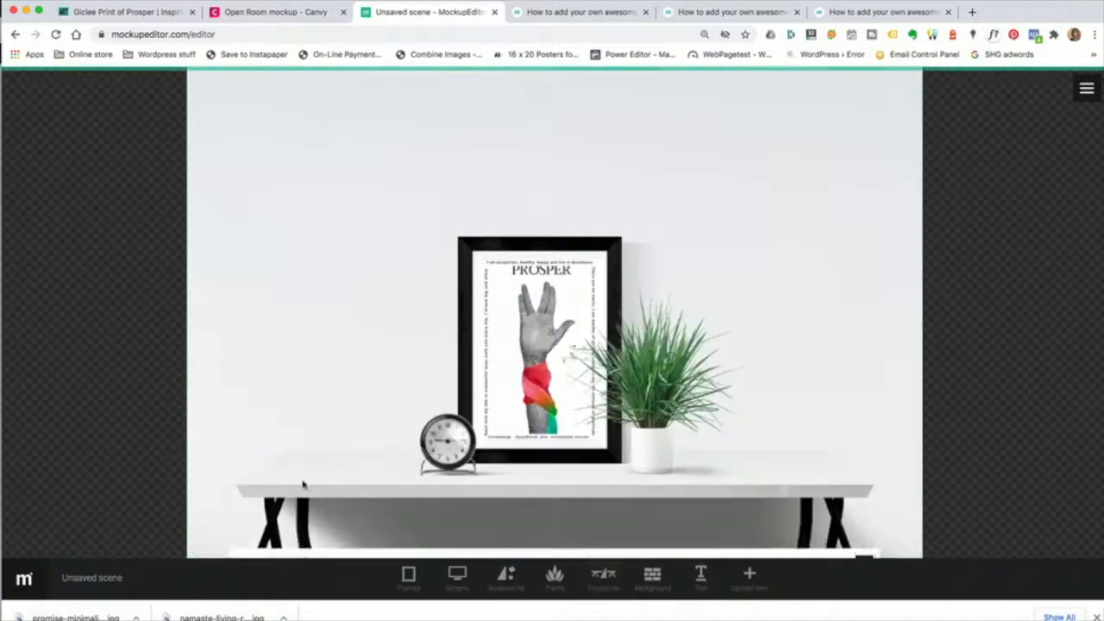
{"action": "left_click_drag", "start_coordinate": [531, 420], "coordinate": [421, 421]}
{"action": "left_click_drag", "start_coordinate": [604, 314], "coordinate": [651, 292]}
{"action": "left_click", "coordinate": [655, 465]}
{"action": "left_click_drag", "start_coordinate": [655, 465], "coordinate": [726, 459]}
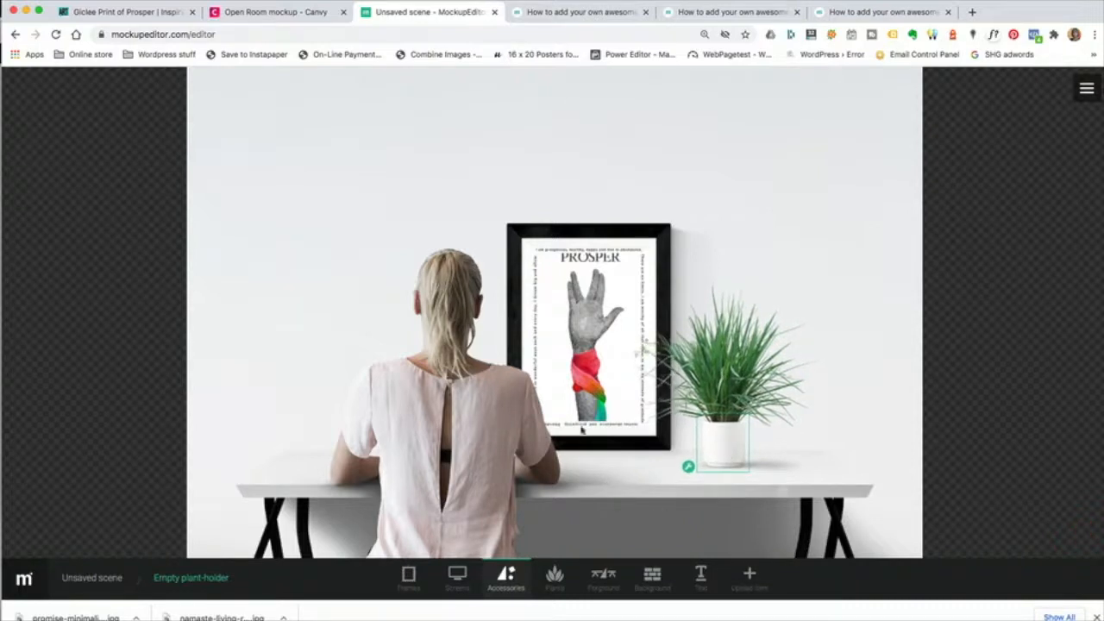
- Delete the woman figure, move the frame back beside the clock and bring the plant closer to the frame's right side
{"action": "left_click", "coordinate": [475, 426]}
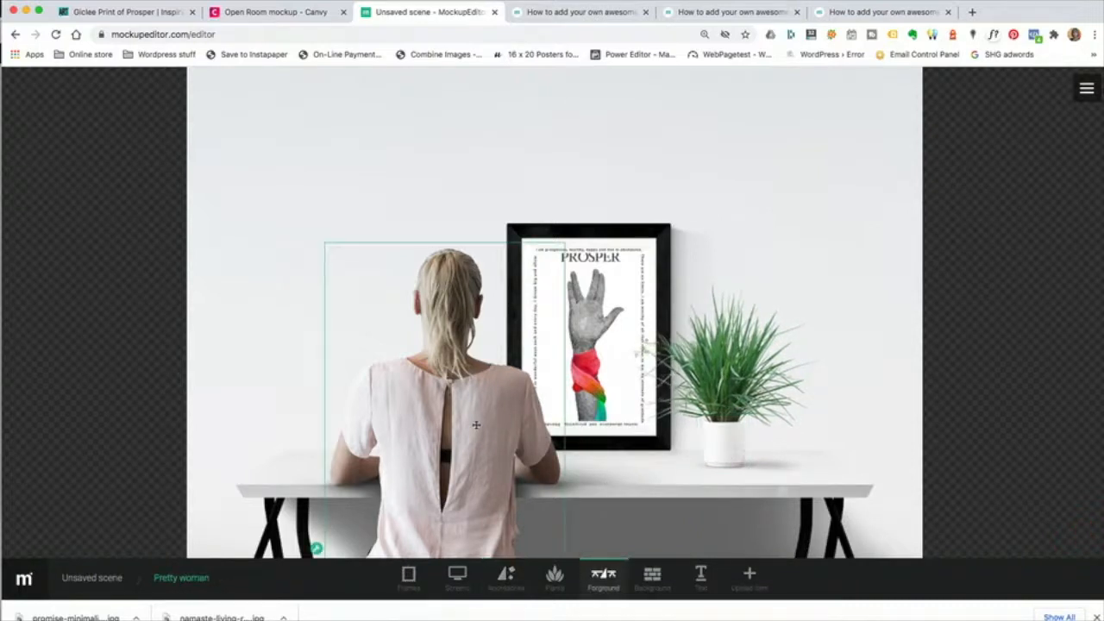
{"action": "key", "text": "Delete"}
{"action": "left_click_drag", "start_coordinate": [551, 376], "coordinate": [511, 384]}
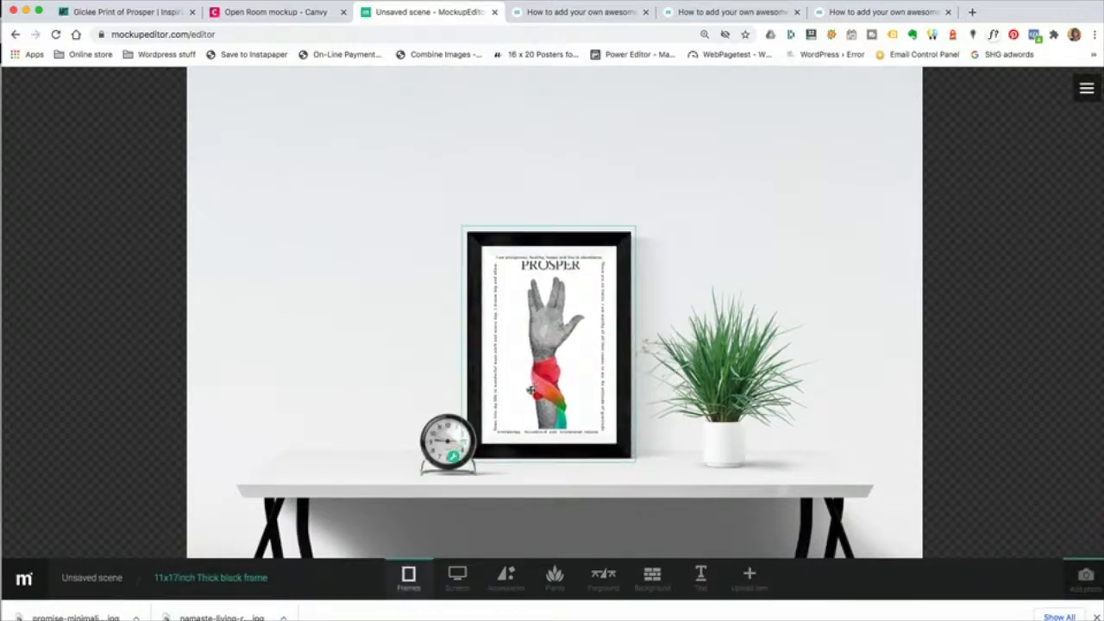
{"action": "left_click", "coordinate": [722, 443]}
{"action": "left_click_drag", "start_coordinate": [723, 443], "coordinate": [692, 447]}
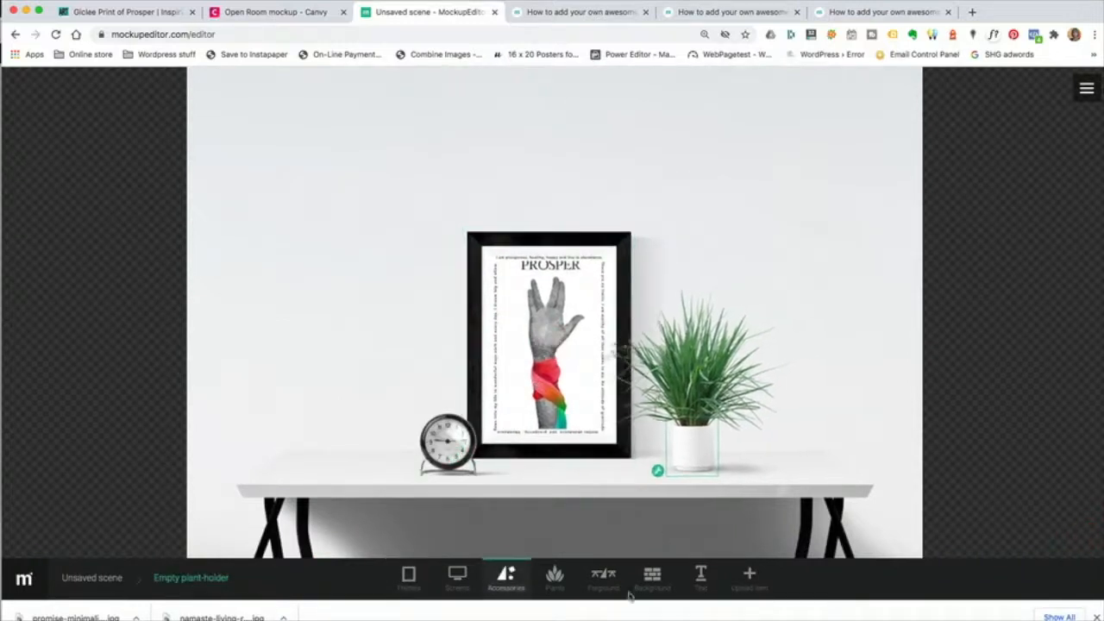
- Change the wall background to the Simple concrete texture
{"action": "left_click", "coordinate": [652, 578]}
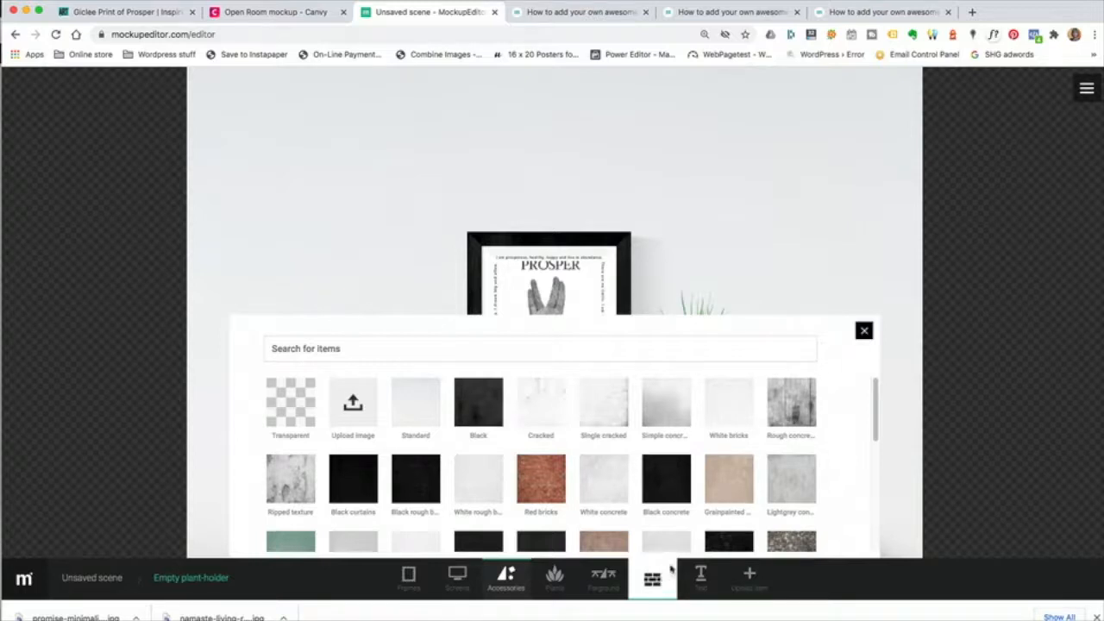
{"action": "left_click", "coordinate": [667, 418]}
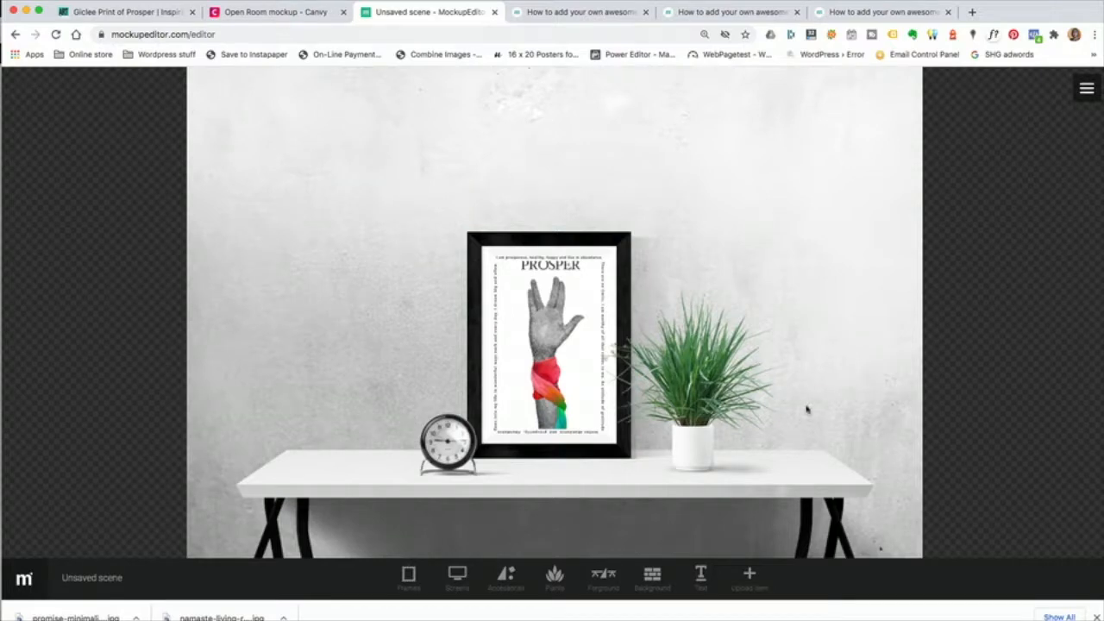
- Add the Silver desk lamp accessory and place it on the desk behind the clock, with its head reaching the frame's left edge
{"action": "left_click", "coordinate": [508, 580]}
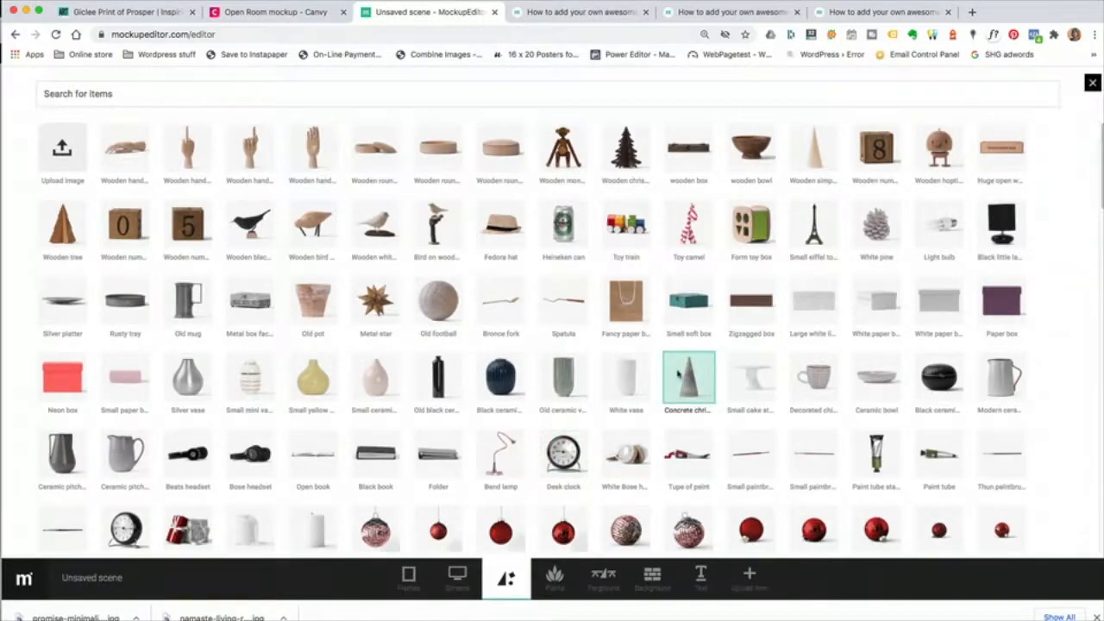
{"action": "scroll", "coordinate": [678, 373], "scroll_direction": "down", "scroll_amount": 5}
{"action": "scroll", "coordinate": [679, 373], "scroll_direction": "down", "scroll_amount": 4}
{"action": "scroll", "coordinate": [669, 378], "scroll_direction": "down", "scroll_amount": 3}
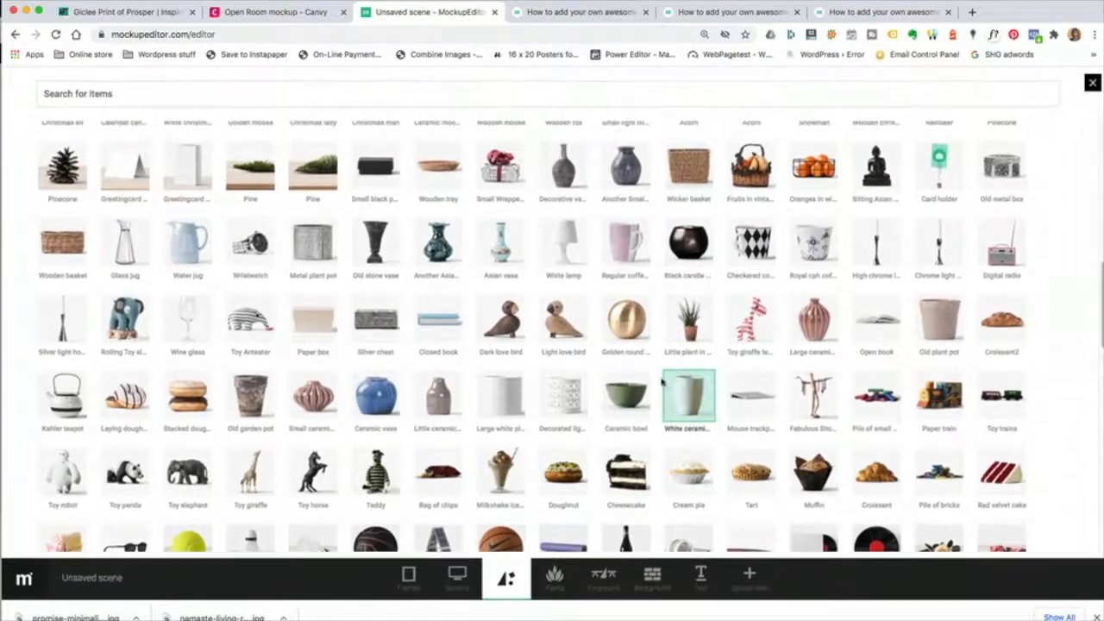
{"action": "scroll", "coordinate": [666, 378], "scroll_direction": "down", "scroll_amount": 8}
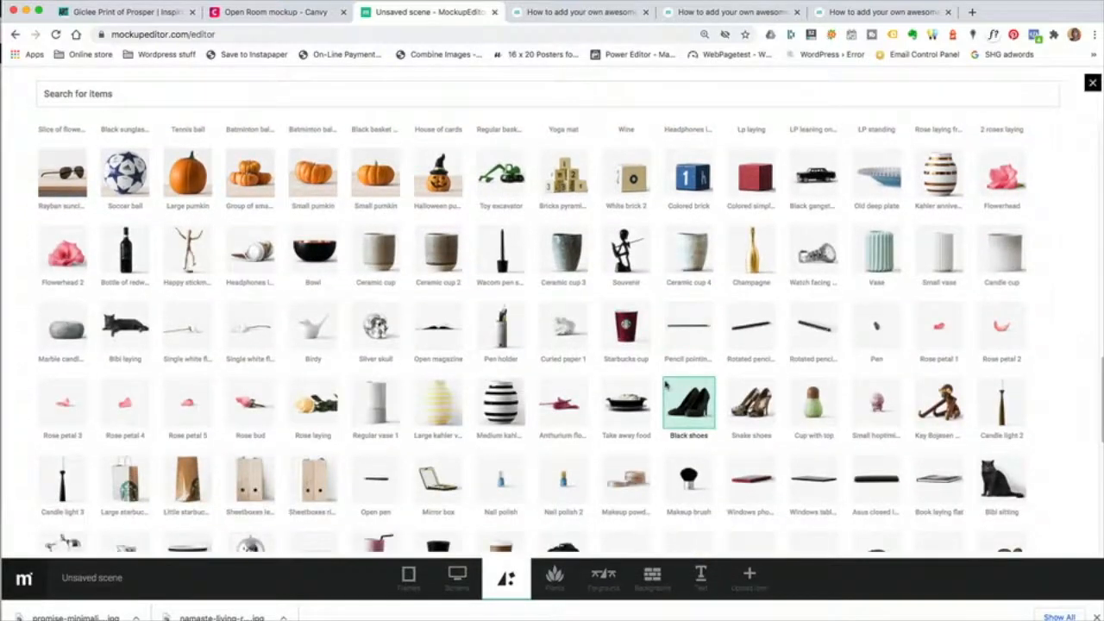
{"action": "scroll", "coordinate": [666, 384], "scroll_direction": "down", "scroll_amount": 3}
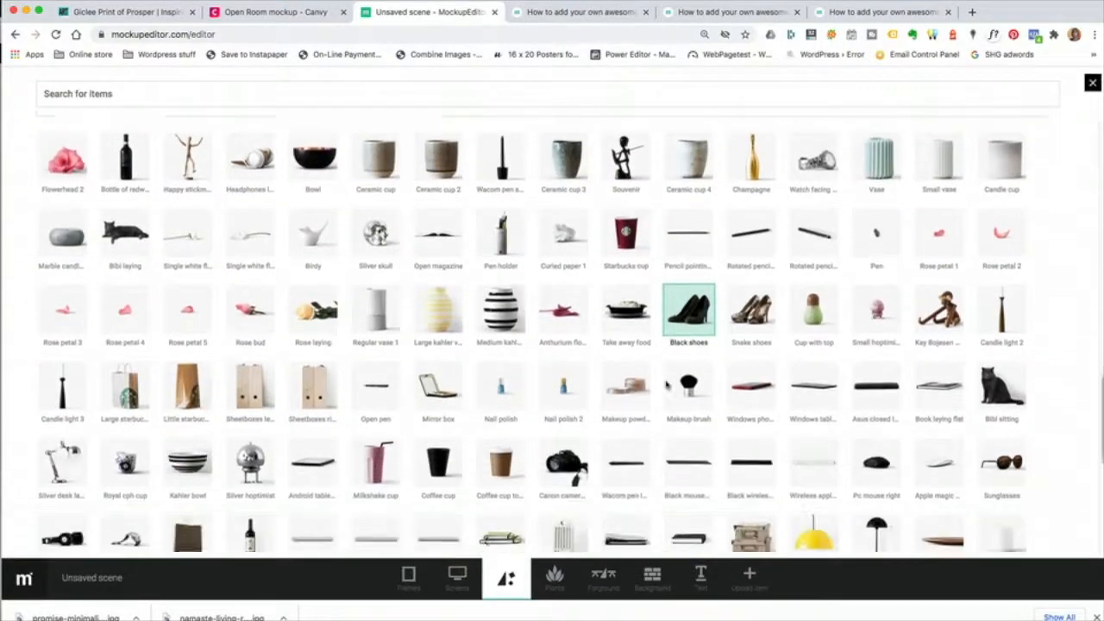
{"action": "scroll", "coordinate": [667, 384], "scroll_direction": "down", "scroll_amount": 2}
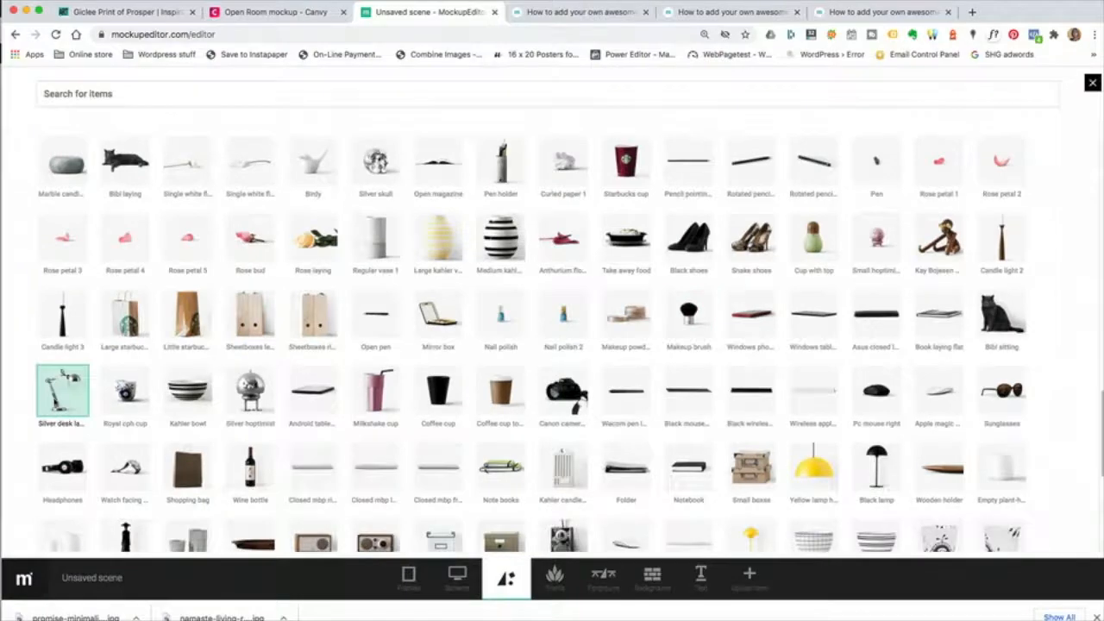
{"action": "left_click", "coordinate": [57, 398]}
{"action": "left_click_drag", "start_coordinate": [525, 352], "coordinate": [349, 355]}
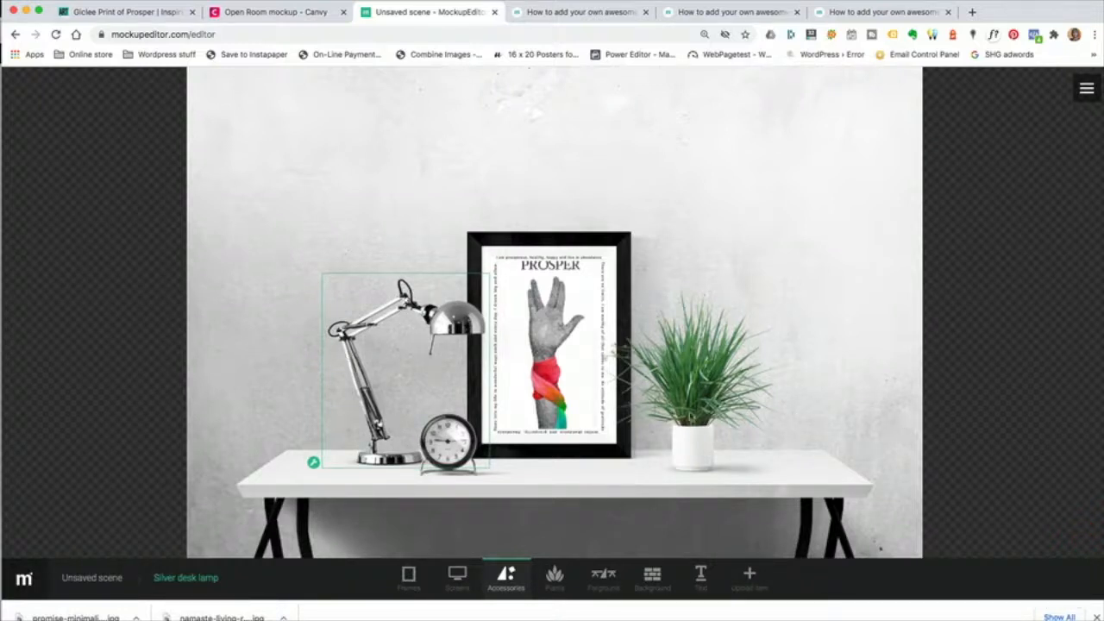
- Change the plant's pot type to the plain black pot
{"action": "left_click", "coordinate": [690, 412]}
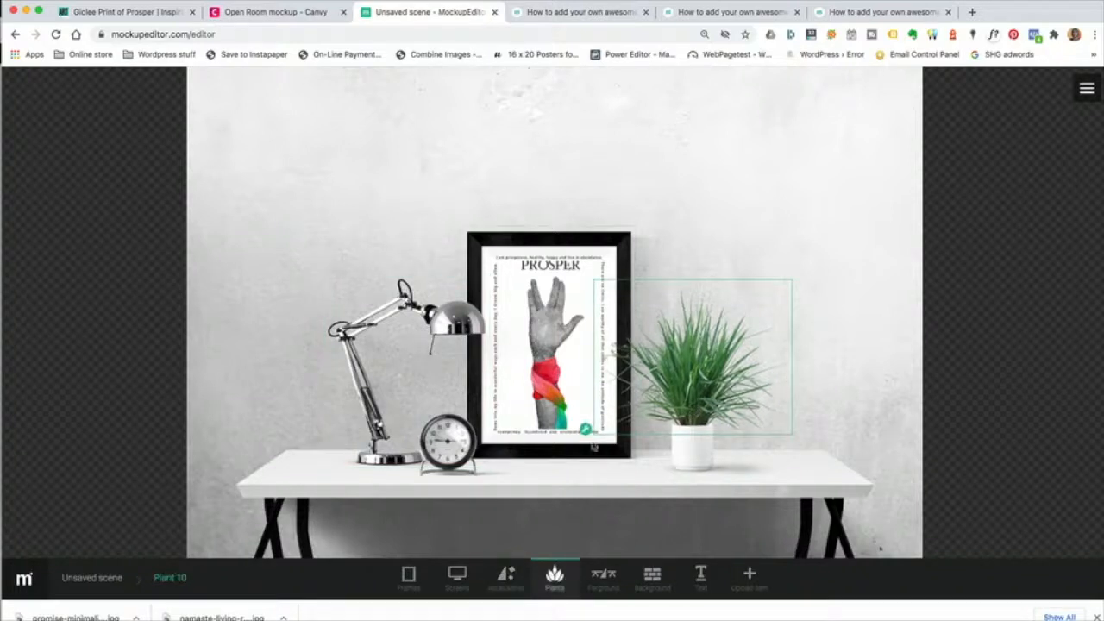
{"action": "right_click", "coordinate": [584, 431]}
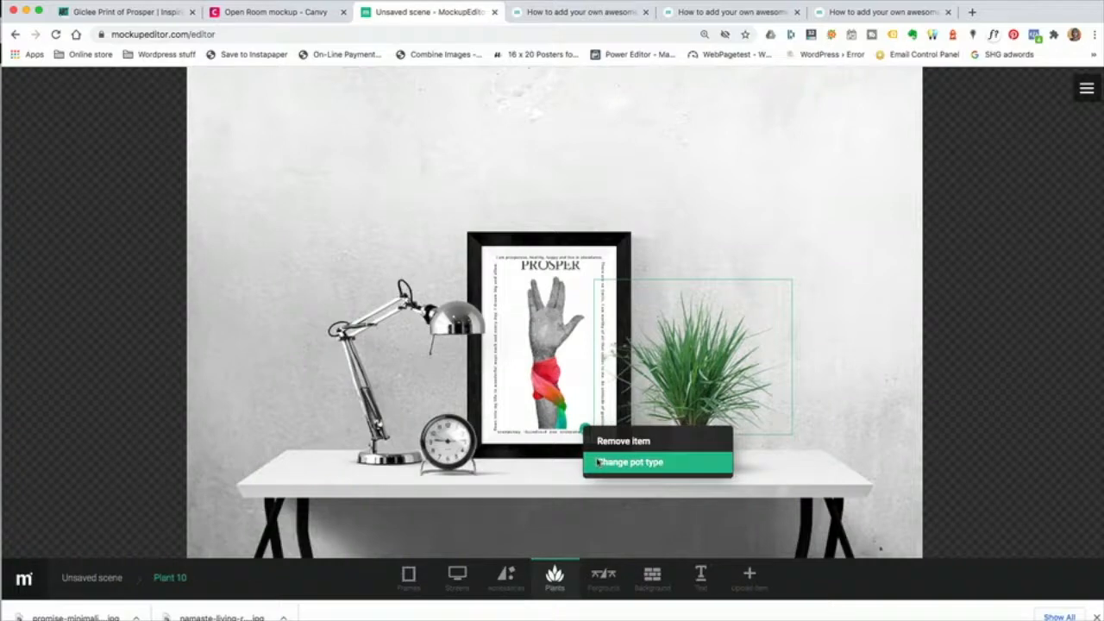
{"action": "left_click", "coordinate": [606, 462]}
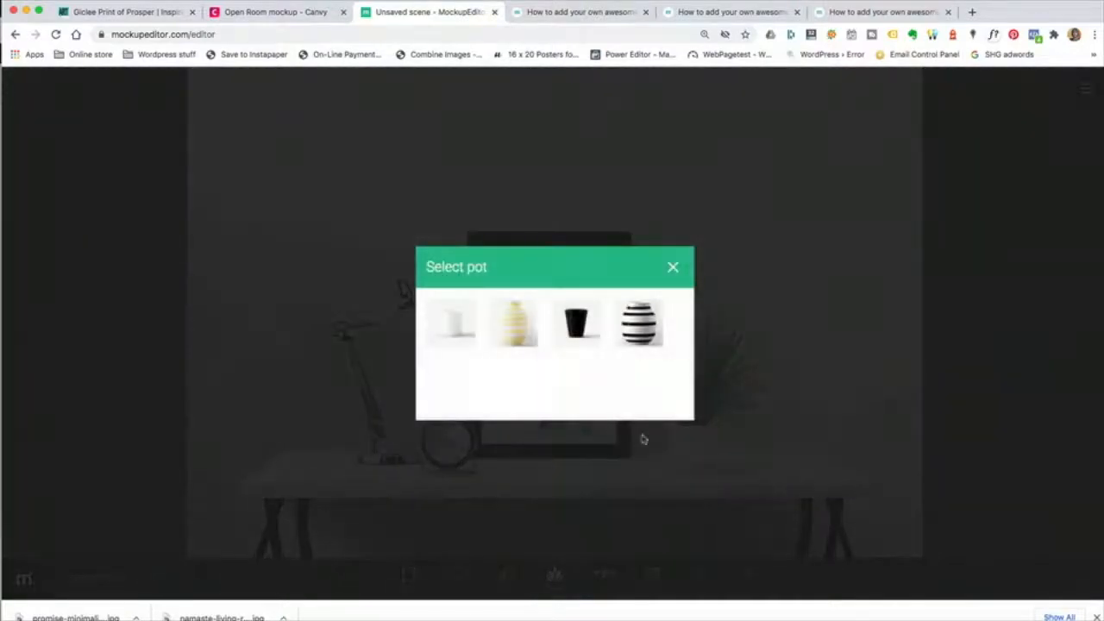
{"action": "left_click", "coordinate": [578, 330]}
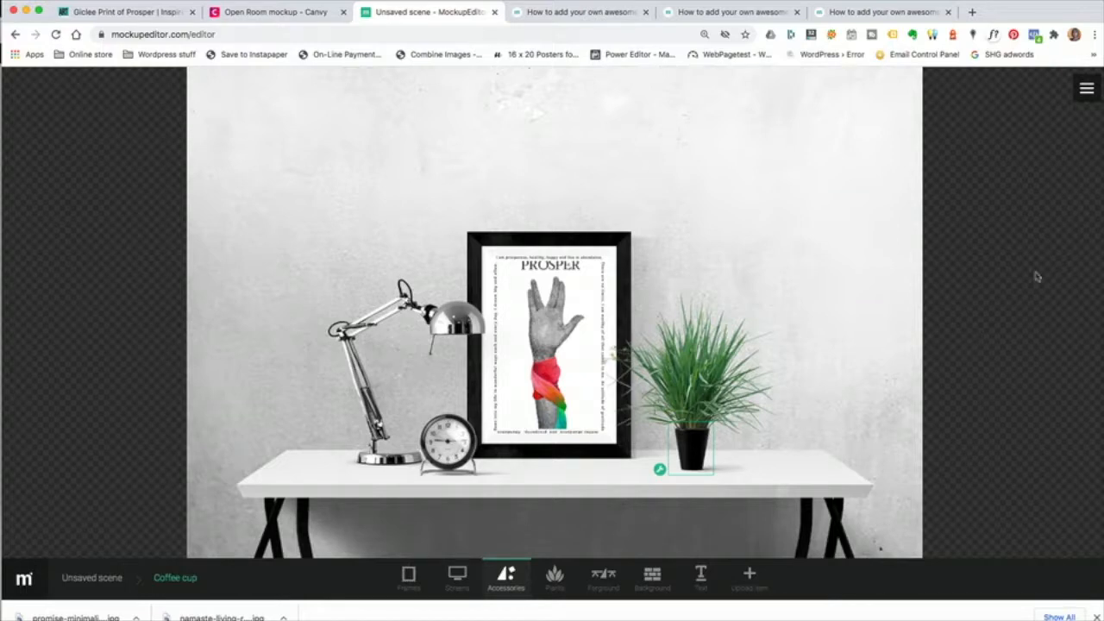
- Save the scene under the name Prosper-desk
{"action": "left_click", "coordinate": [1082, 88]}
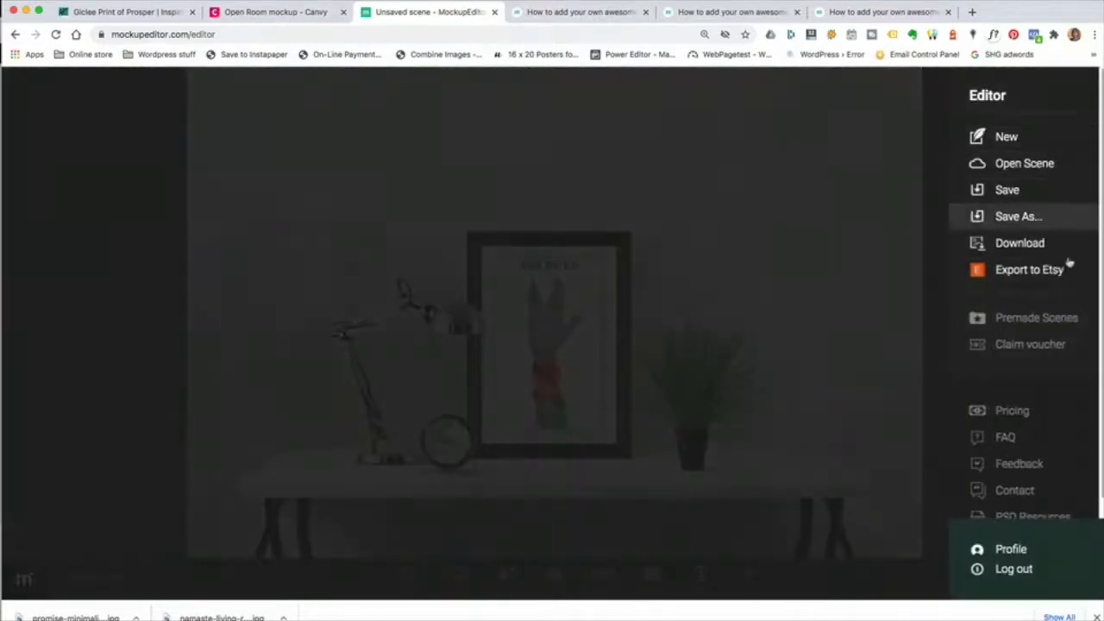
{"action": "left_click", "coordinate": [1037, 223]}
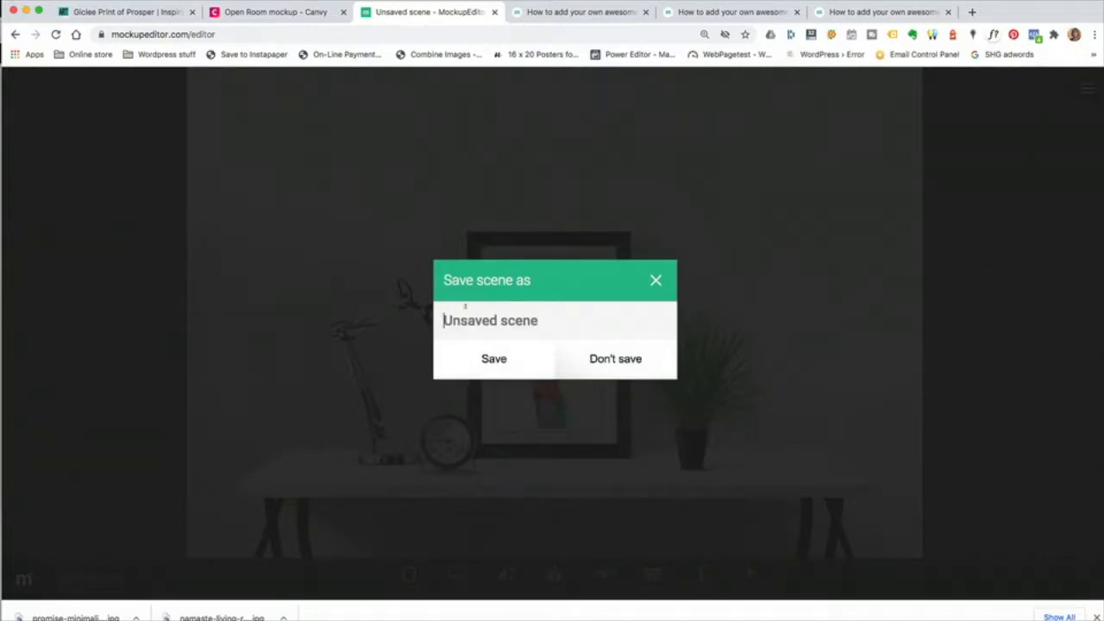
{"action": "type", "text": "Prosper"}
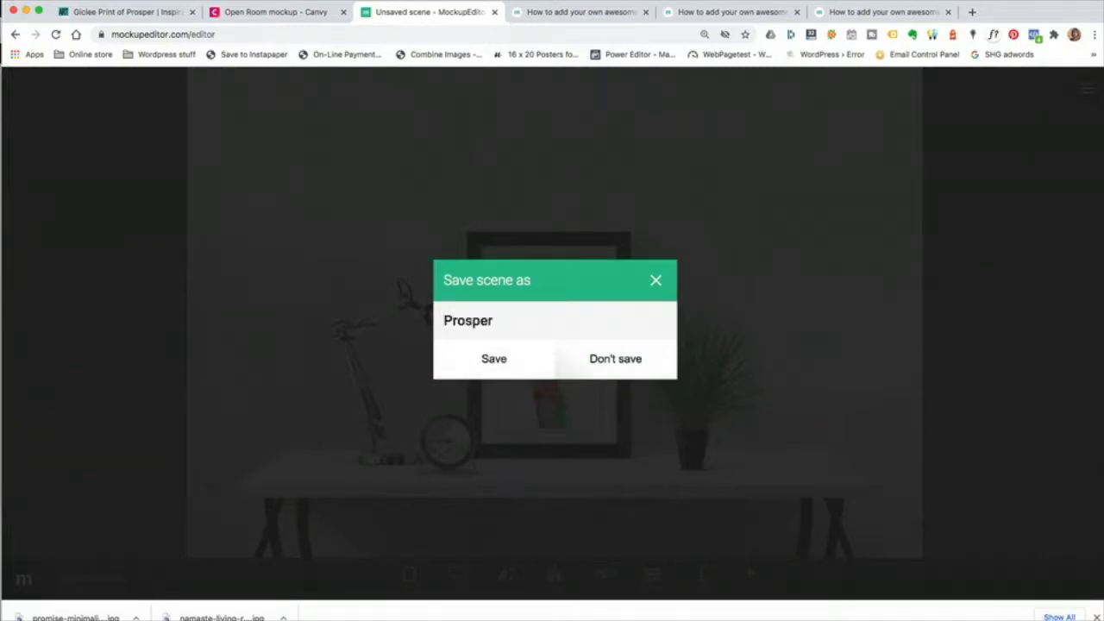
{"action": "type", "text": "-desk"}
{"action": "left_click", "coordinate": [493, 360]}
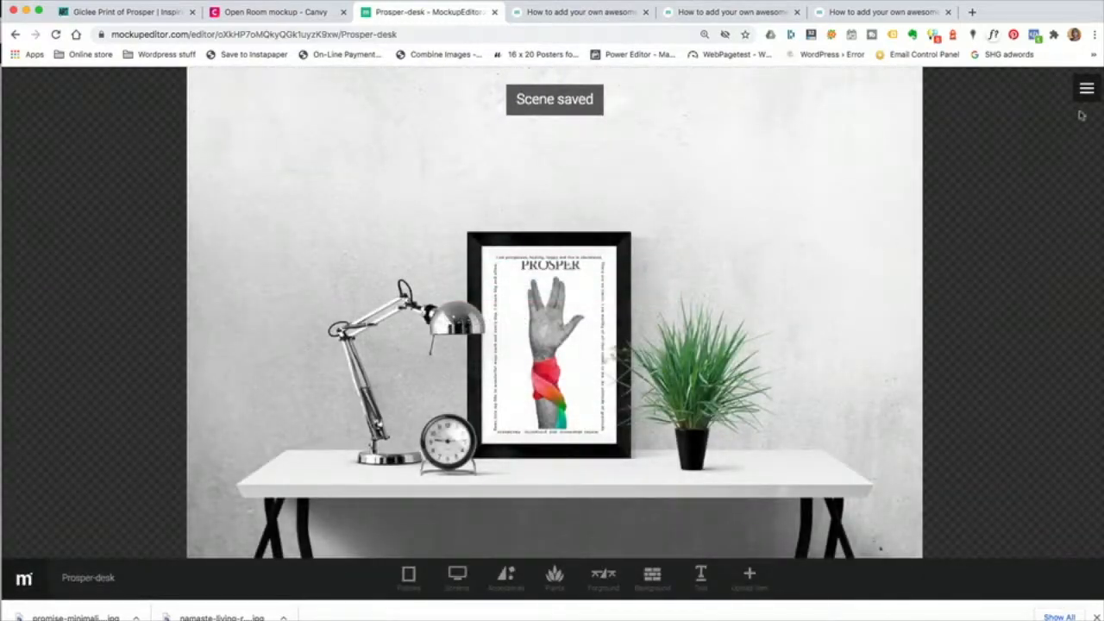
- Download the scene in the High size, 5184 x 3456 px, and close the download dialog
{"action": "left_click", "coordinate": [1088, 89]}
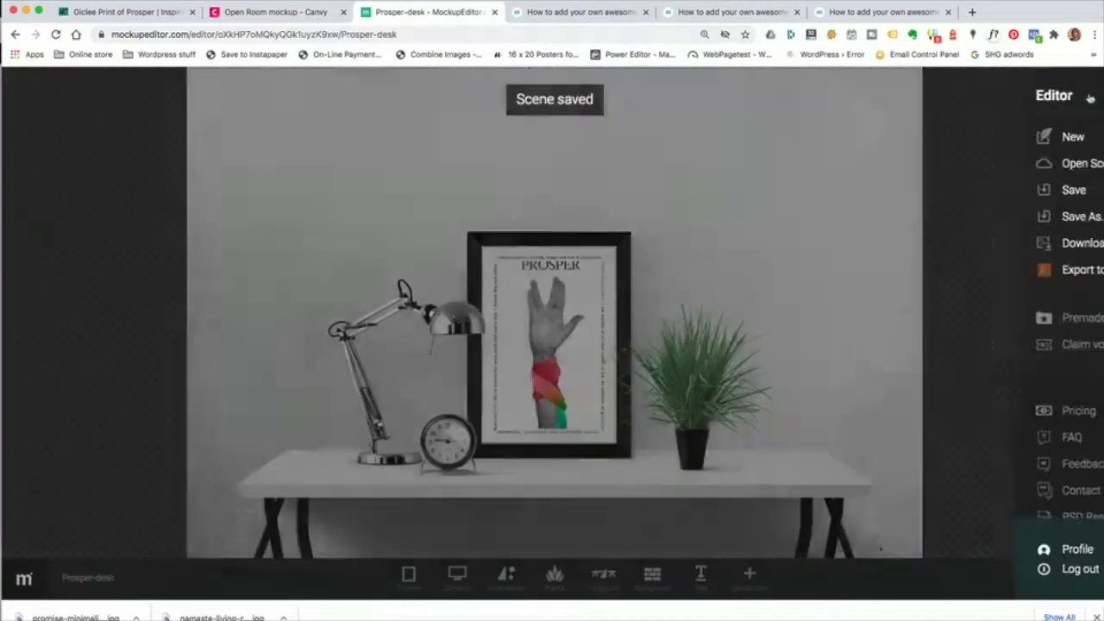
{"action": "left_click", "coordinate": [1025, 241]}
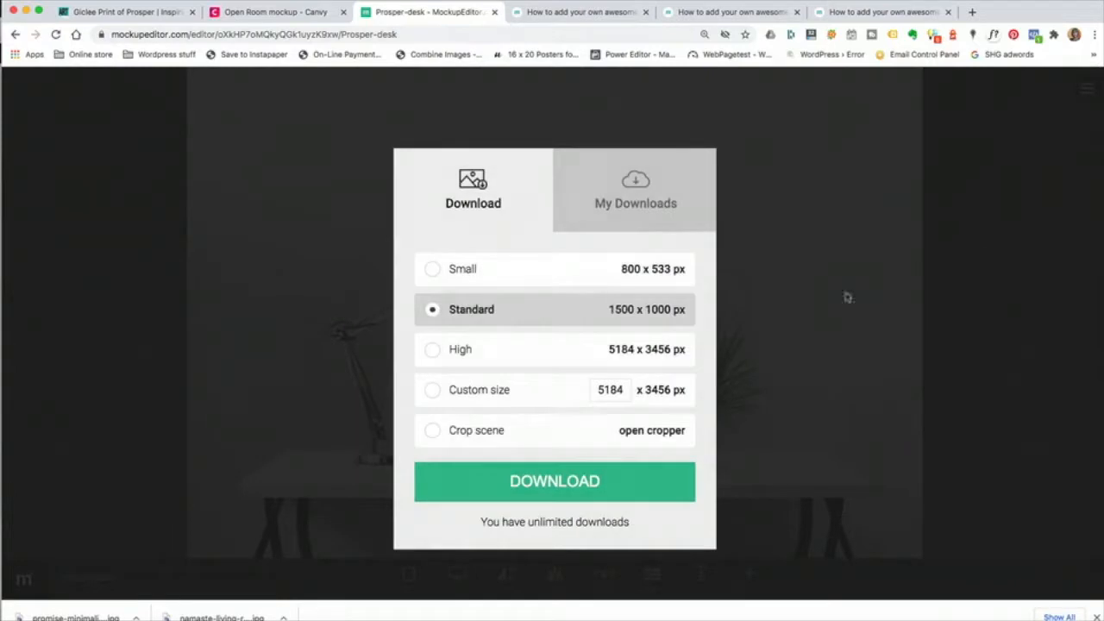
{"action": "left_click", "coordinate": [431, 350]}
{"action": "left_click", "coordinate": [545, 488]}
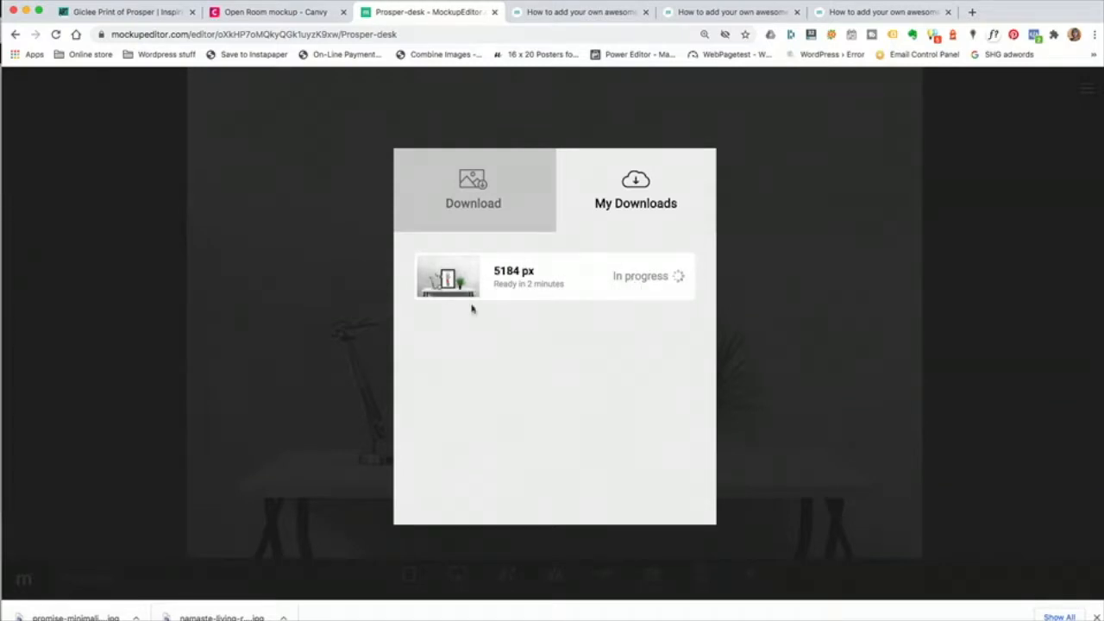
{"action": "left_click", "coordinate": [889, 320]}
- Start a new scene
{"action": "left_click", "coordinate": [1086, 88]}
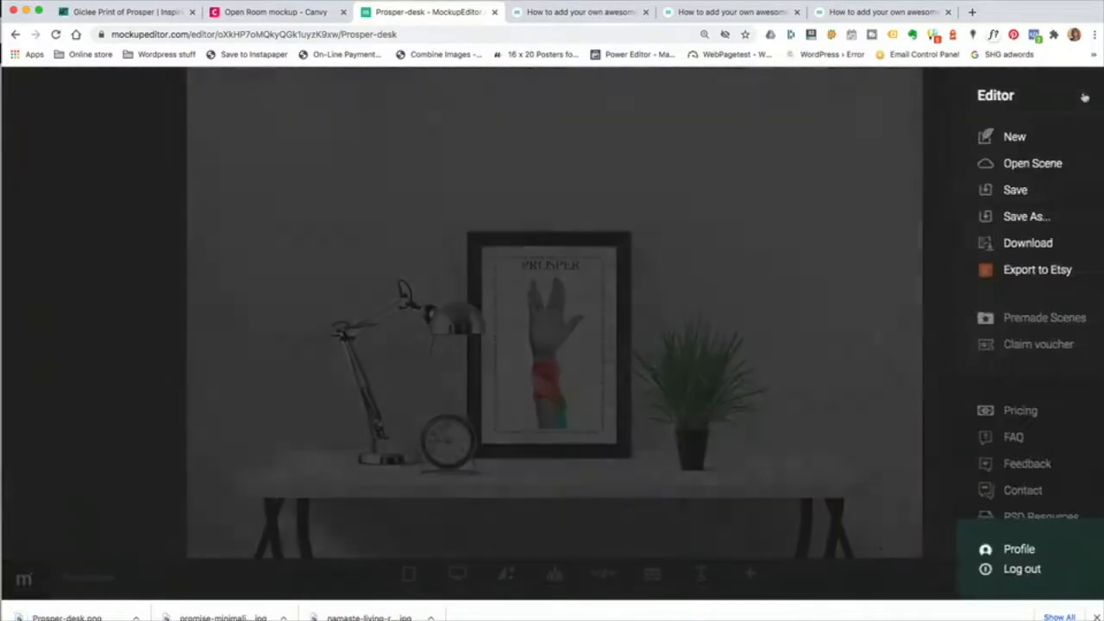
{"action": "left_click", "coordinate": [1004, 139]}
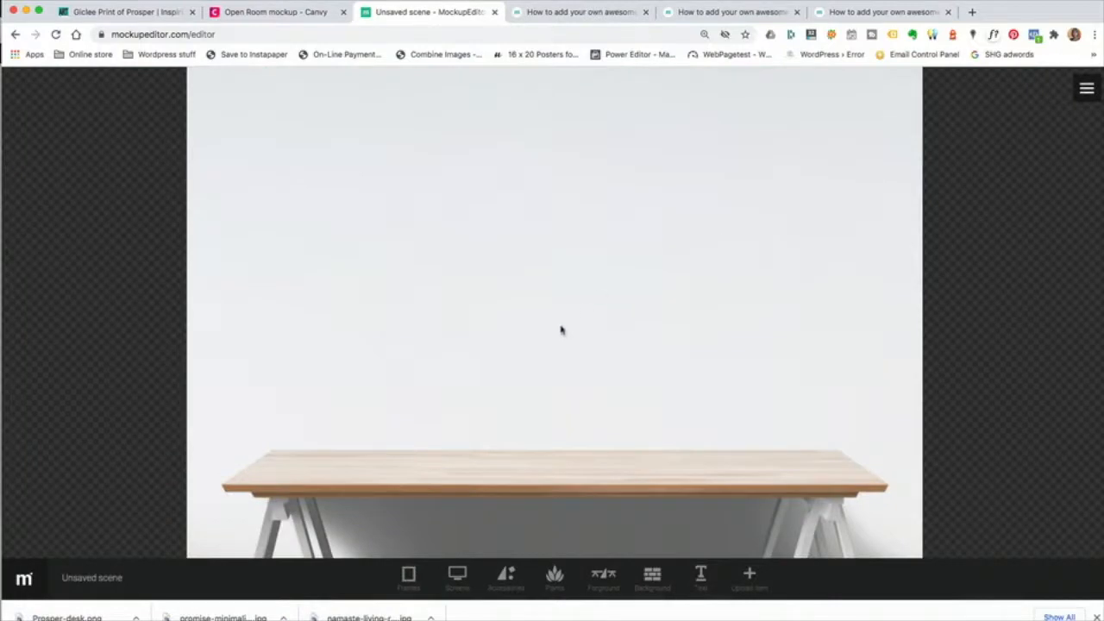
- Try an 11 x 14 inch Huge white frame on the desk and delete it without adding a photo
{"action": "left_click", "coordinate": [409, 576]}
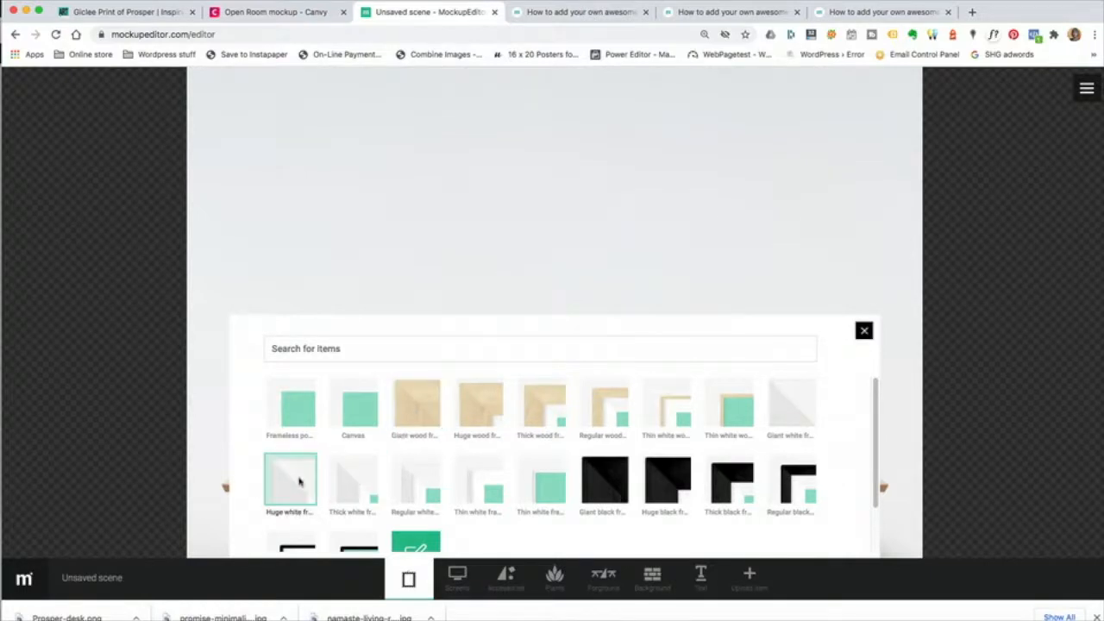
{"action": "left_click", "coordinate": [297, 479]}
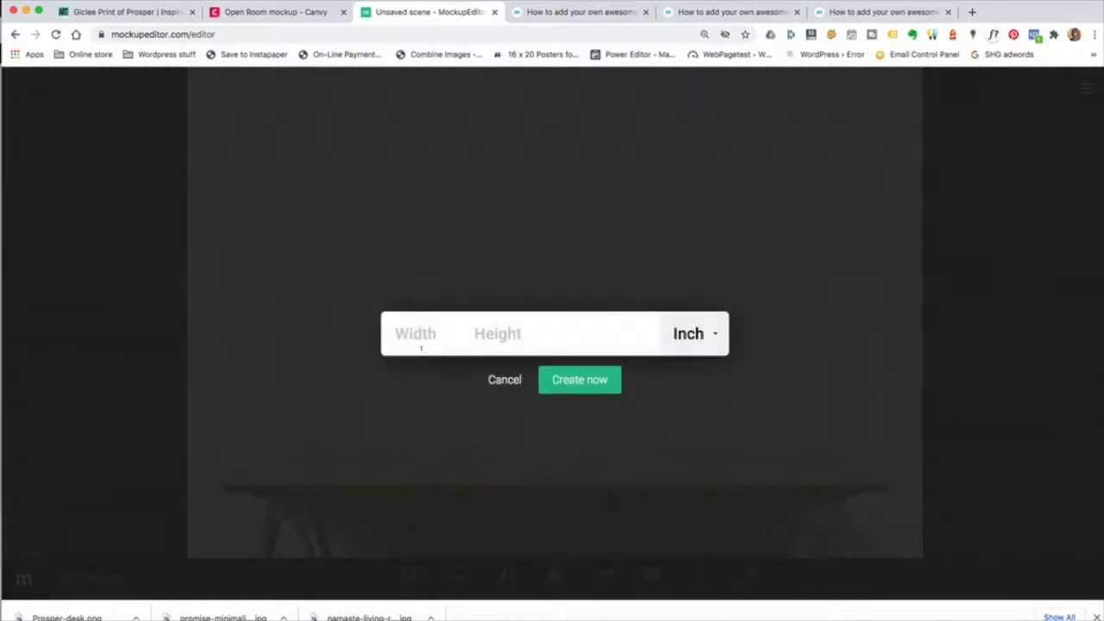
{"action": "type", "text": "11"}
{"action": "type", "text": "14"}
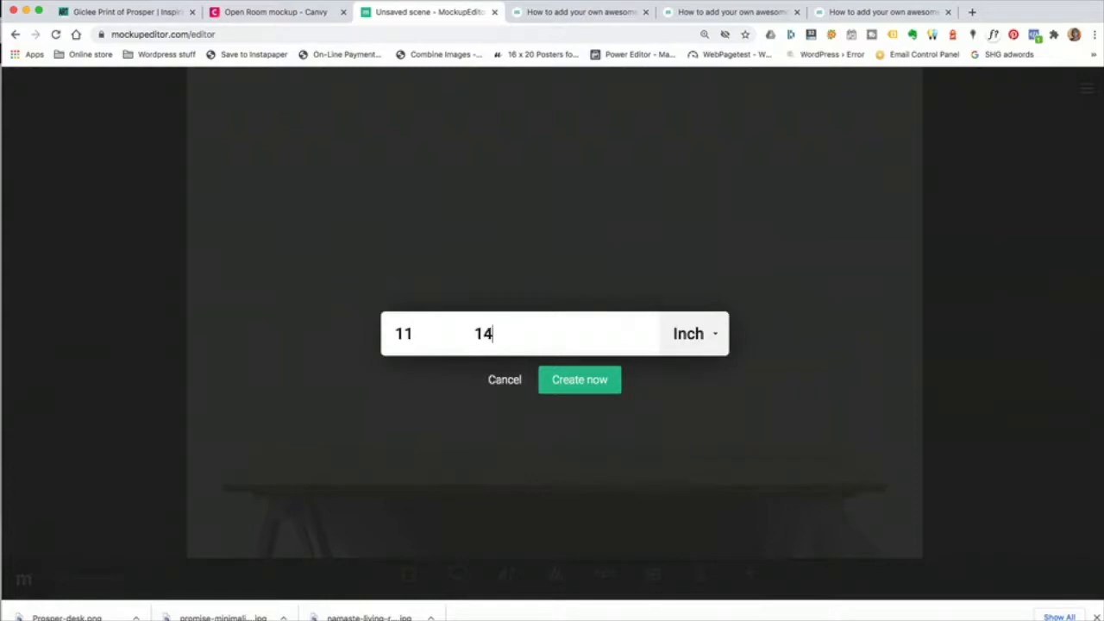
{"action": "left_click", "coordinate": [580, 382]}
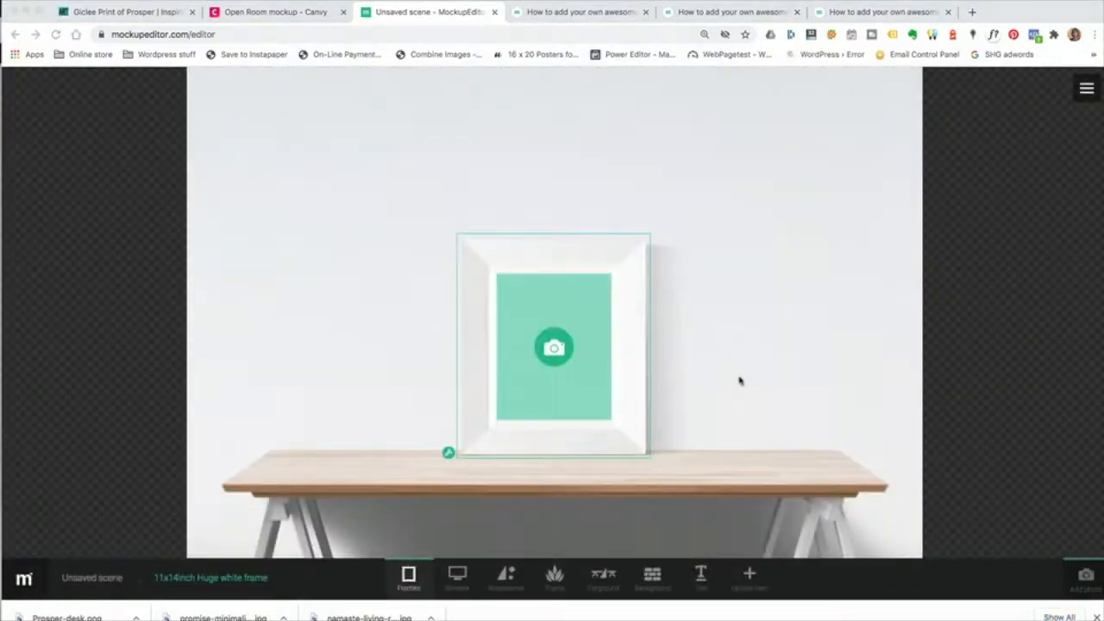
{"action": "left_click", "coordinate": [560, 364]}
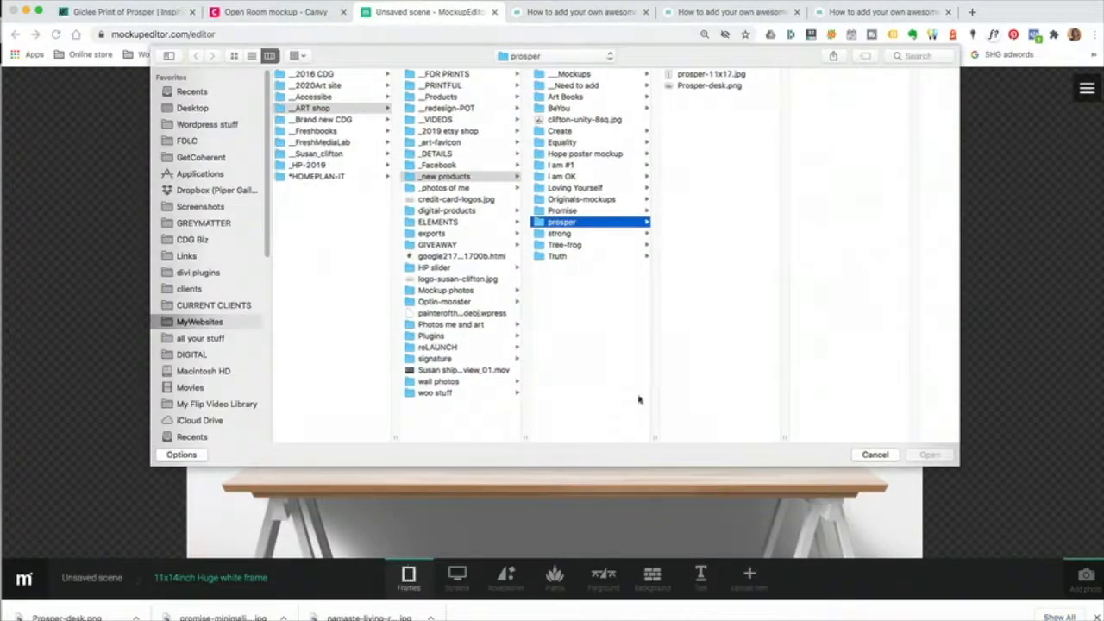
{"action": "left_click", "coordinate": [856, 455]}
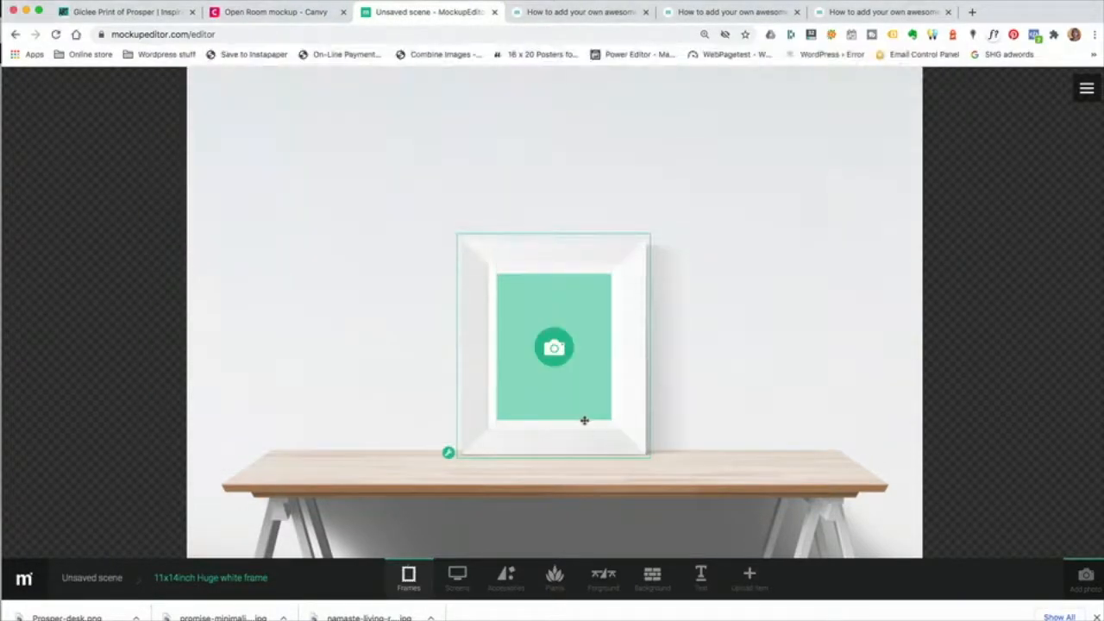
{"action": "key", "text": "BackSpace"}
- Add a Huge white frame to the desk, 17 inches wide and 11 inches high
{"action": "left_click", "coordinate": [408, 573]}
{"action": "scroll", "coordinate": [483, 483], "scroll_direction": "down", "scroll_amount": 1}
{"action": "left_click", "coordinate": [601, 482]}
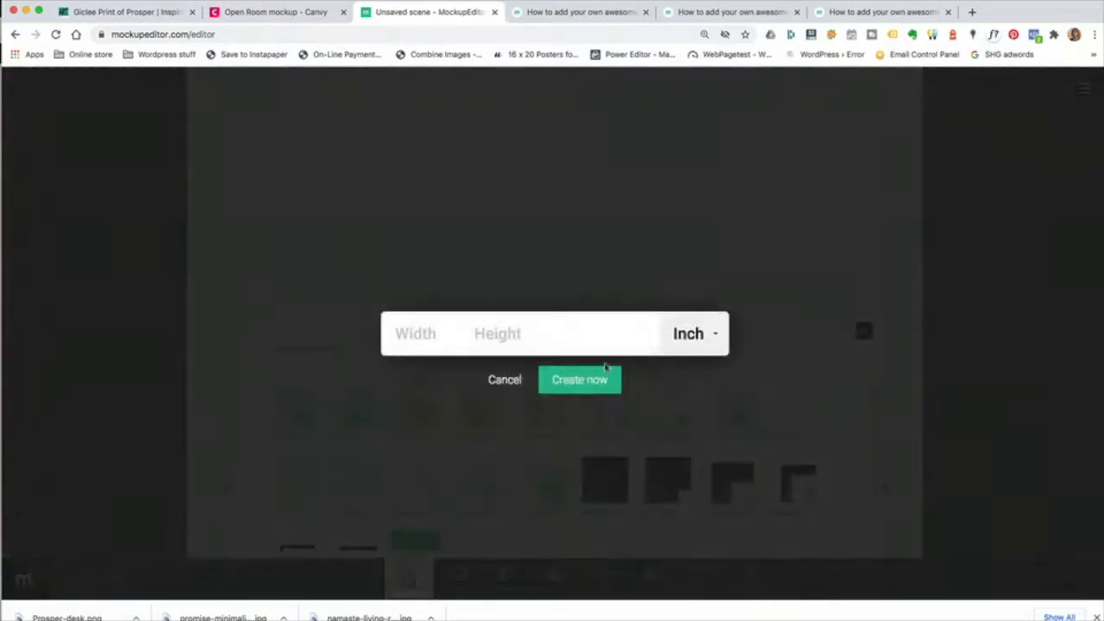
{"action": "left_click", "coordinate": [424, 334]}
{"action": "type", "text": "17"}
{"action": "key", "text": "Tab"}
{"action": "type", "text": "11"}
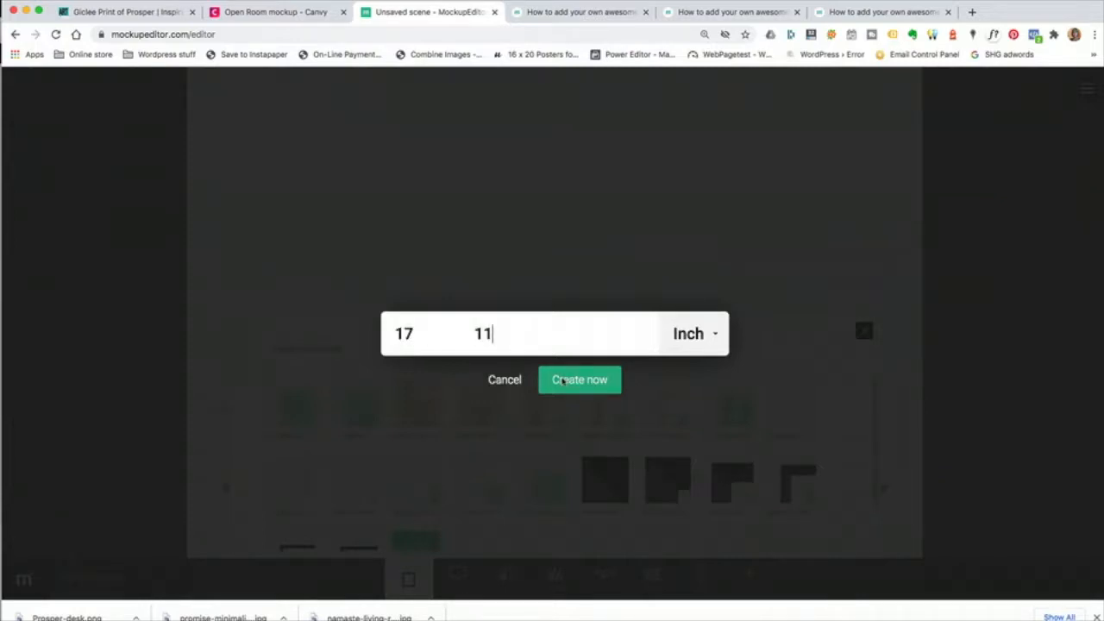
{"action": "left_click", "coordinate": [560, 380]}
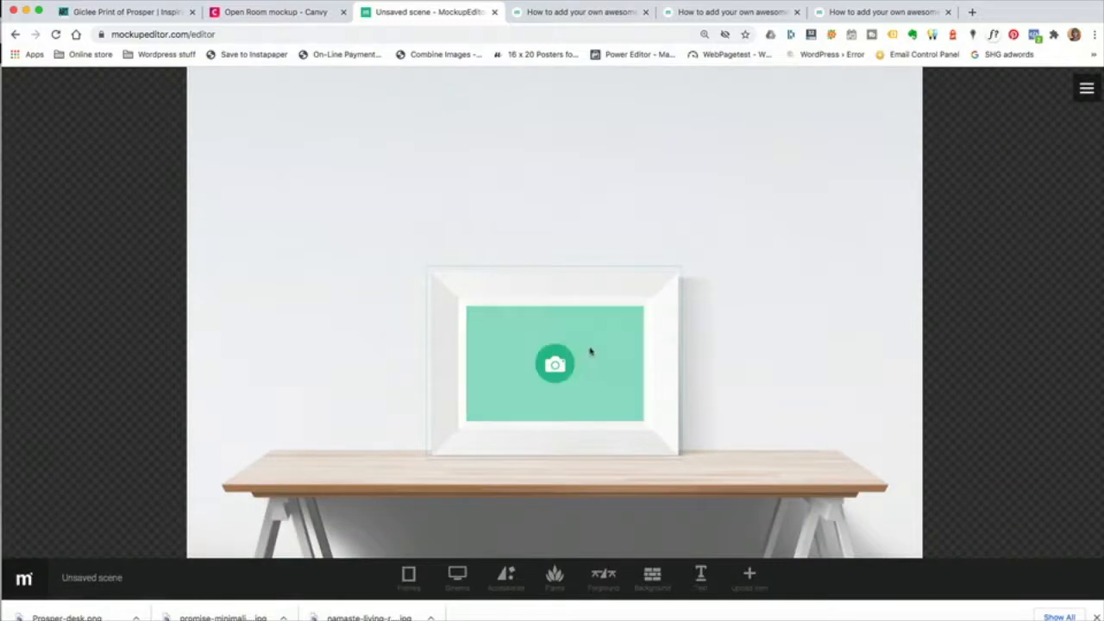
- Fill the white frame with the turtle-test JPG from the __FOR PRINTS folder, shifting the picture up slightly in the crop area
{"action": "left_click", "coordinate": [562, 364]}
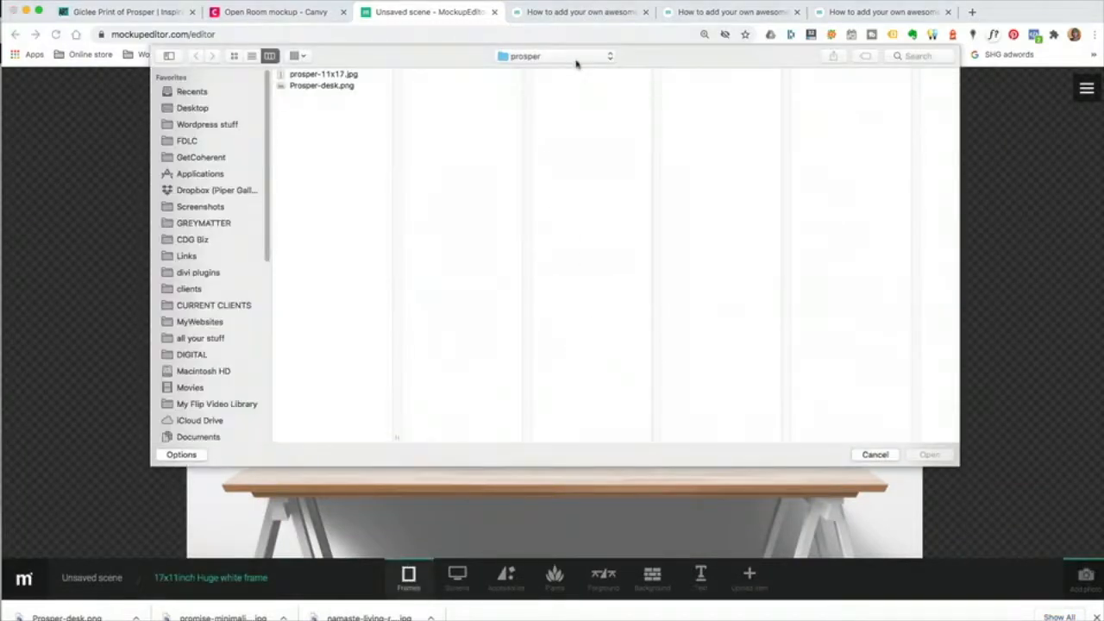
{"action": "left_click", "coordinate": [198, 324]}
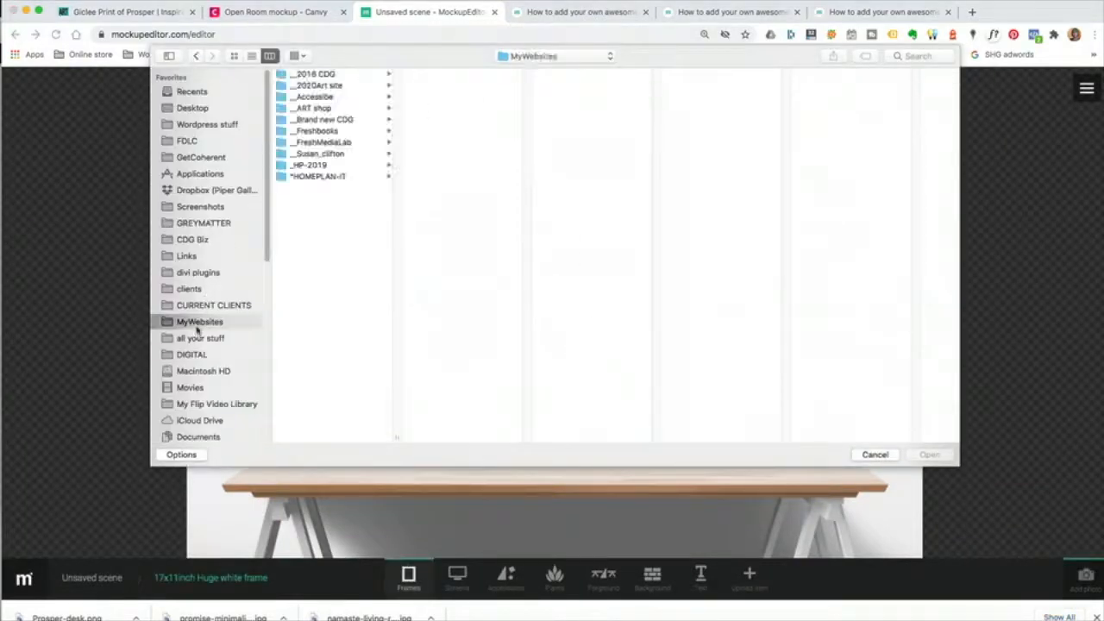
{"action": "left_click", "coordinate": [333, 109]}
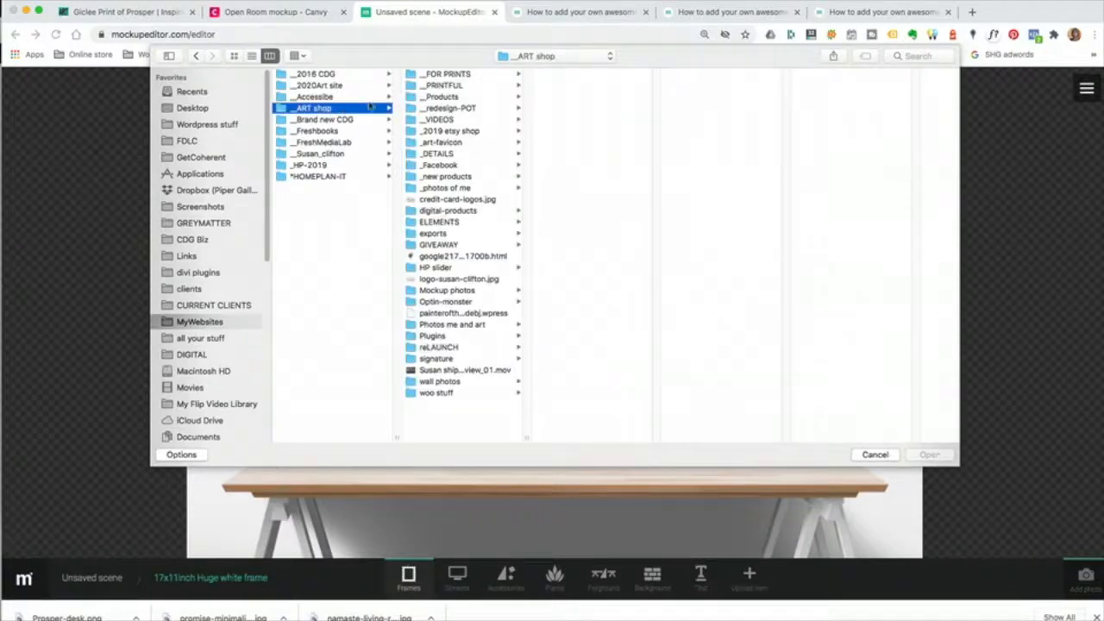
{"action": "left_click", "coordinate": [454, 76]}
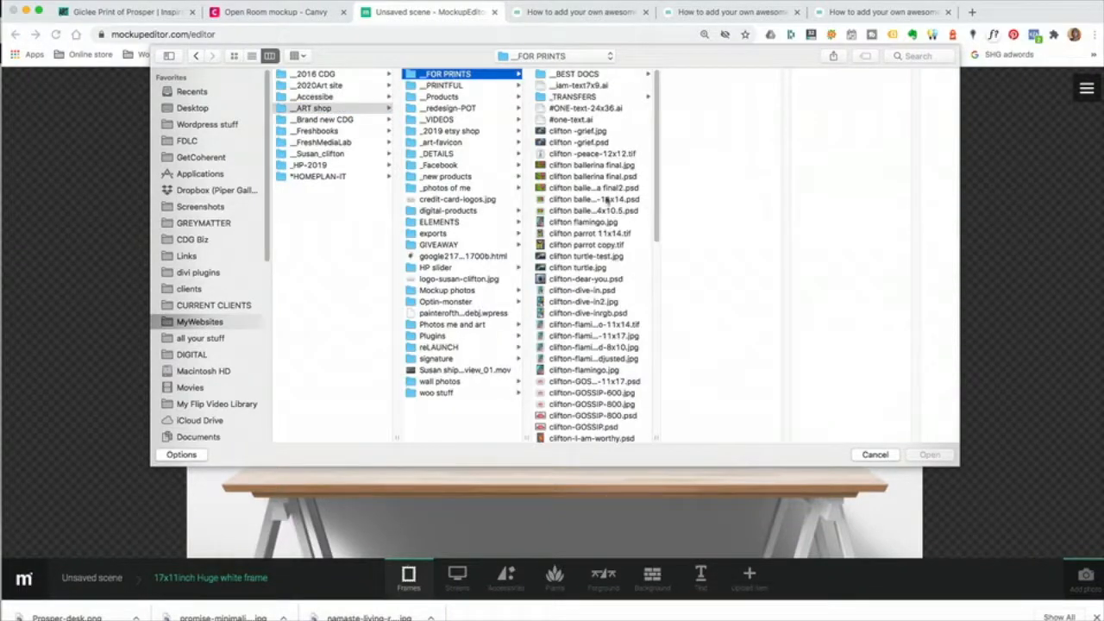
{"action": "left_click", "coordinate": [570, 256]}
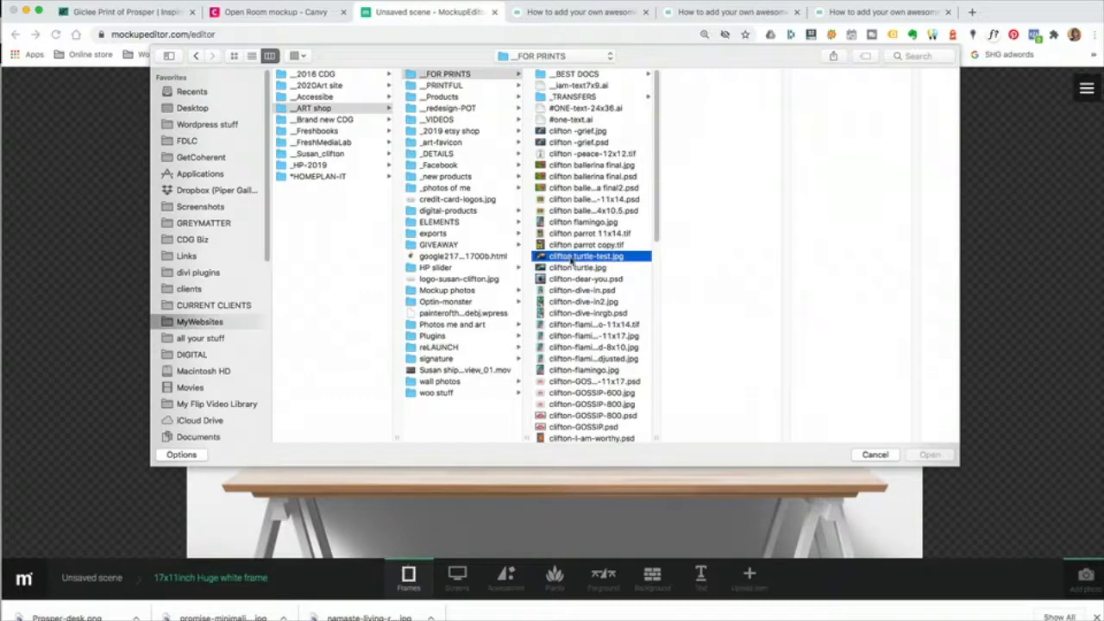
{"action": "left_click", "coordinate": [929, 454]}
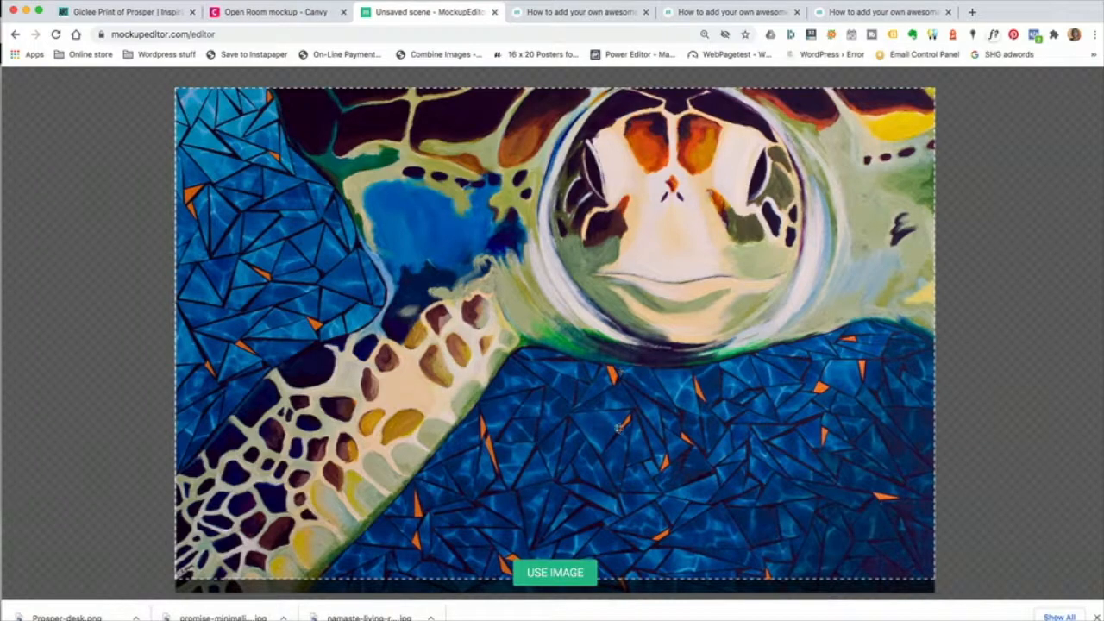
{"action": "left_click_drag", "start_coordinate": [634, 518], "coordinate": [636, 513]}
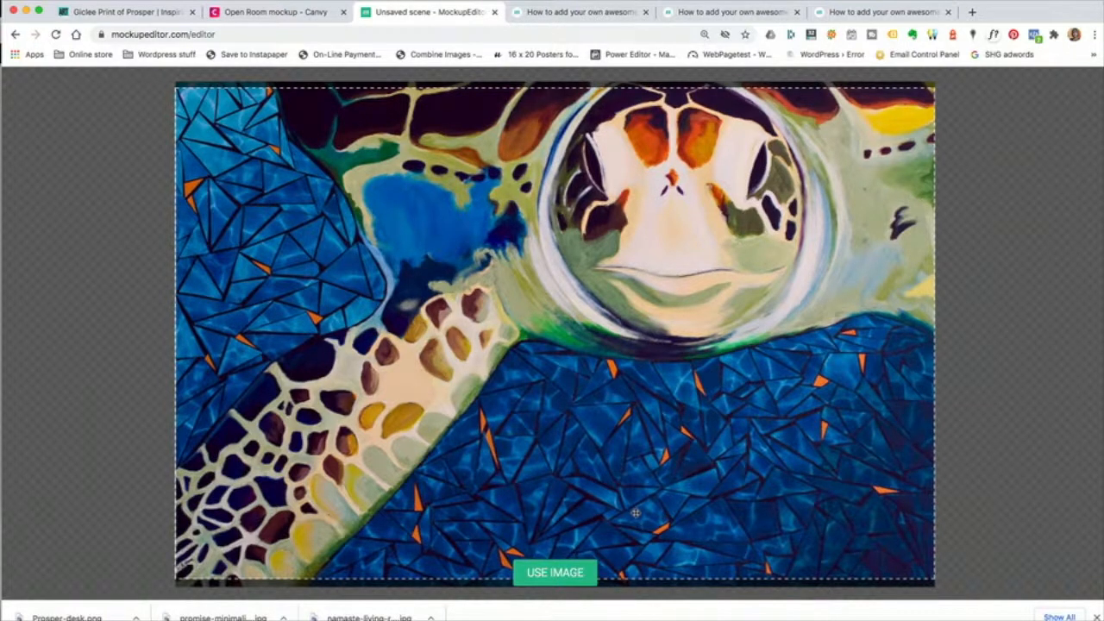
{"action": "left_click", "coordinate": [573, 581]}
{"action": "left_click", "coordinate": [555, 574]}
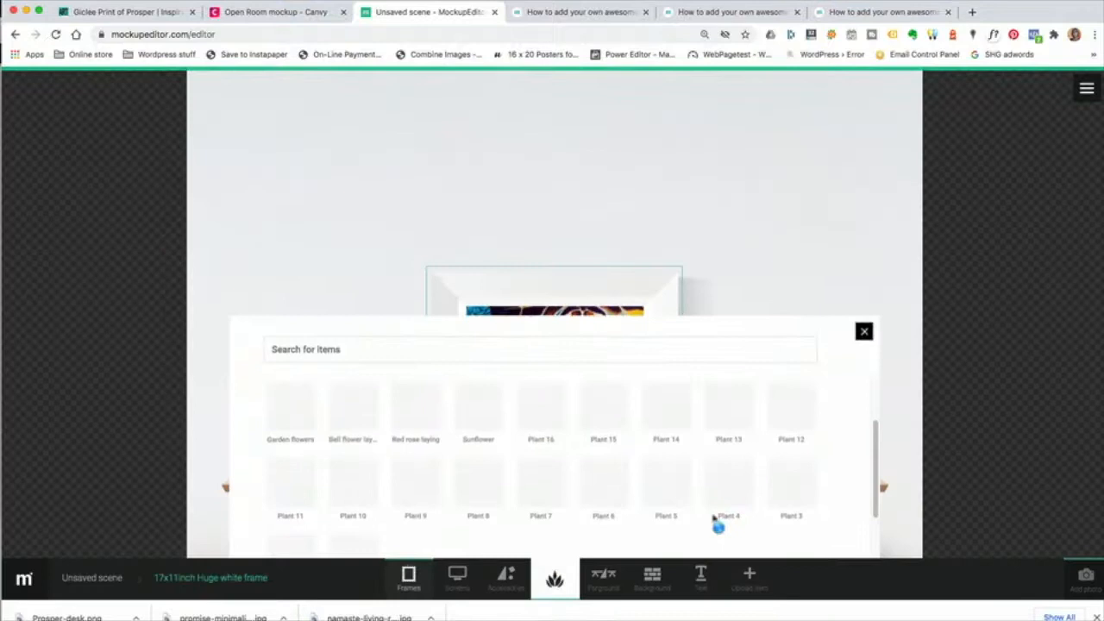
{"action": "left_click", "coordinate": [863, 331]}
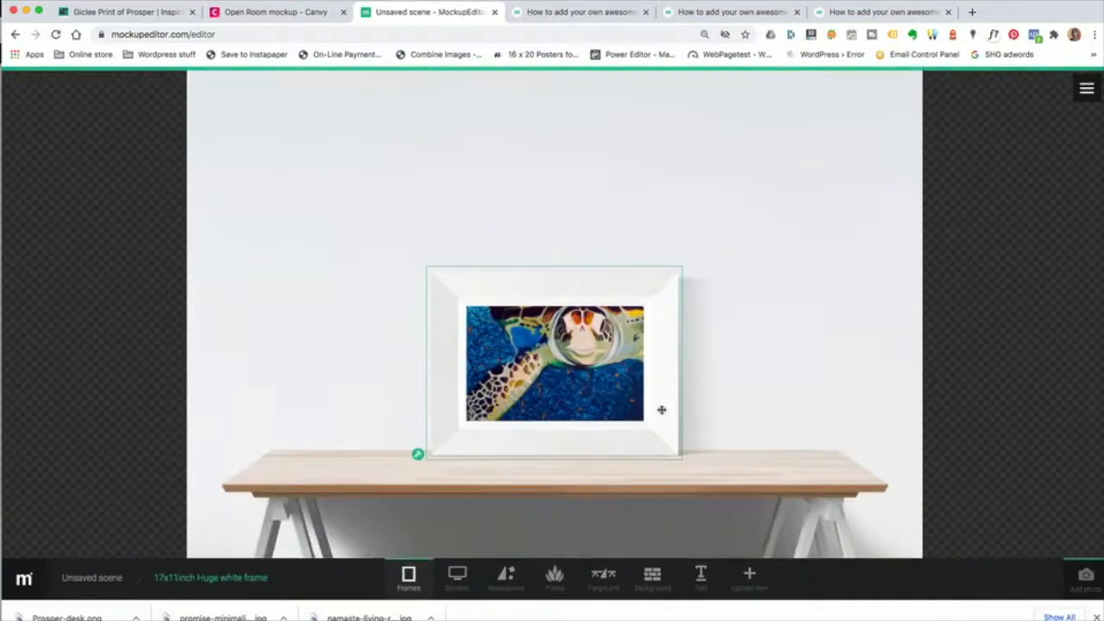
- Shift the frame slightly down onto the desk and try to change its frame style
{"action": "mouse_move", "coordinate": [661, 410]}
{"action": "left_mouse_down"}
{"action": "mouse_move", "coordinate": [661, 395]}
{"action": "mouse_move", "coordinate": [658, 412]}
{"action": "left_mouse_up"}
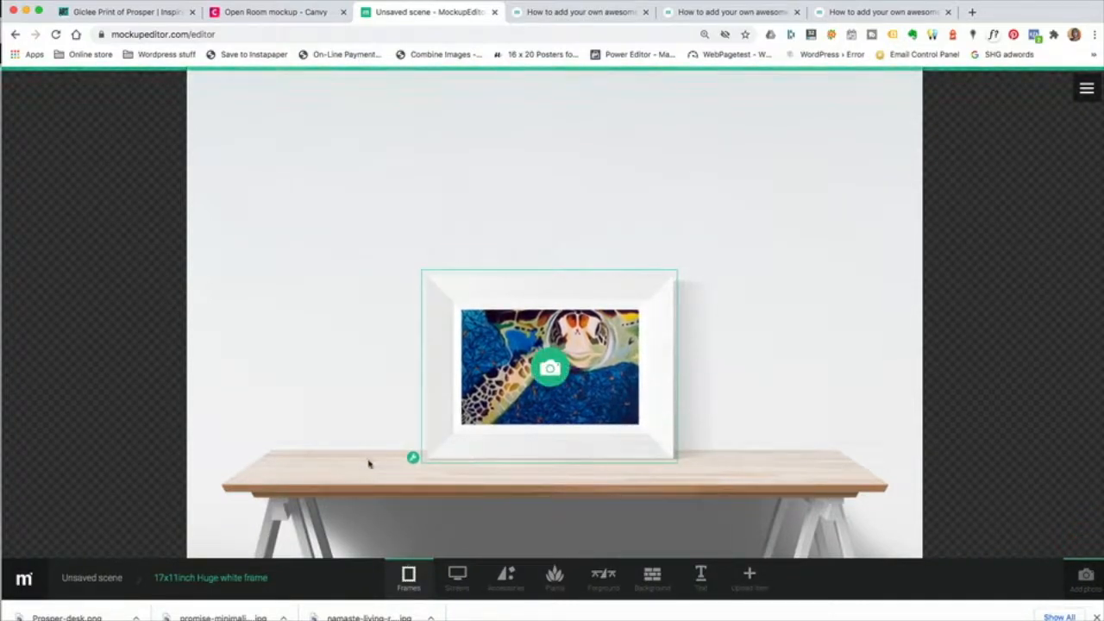
{"action": "left_click", "coordinate": [412, 458]}
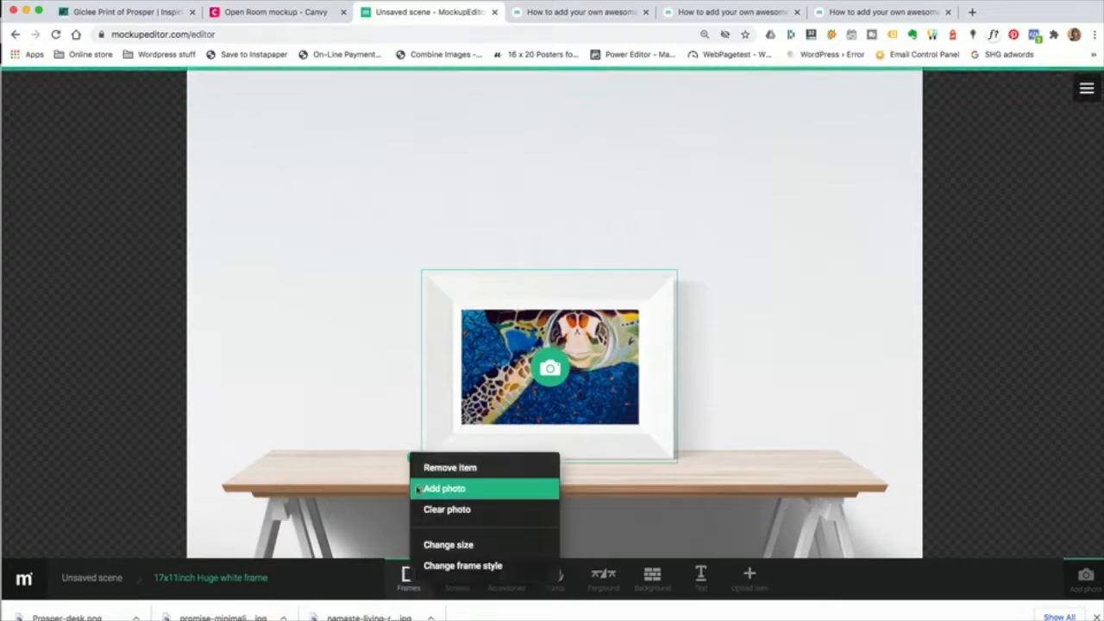
{"action": "left_click", "coordinate": [429, 566]}
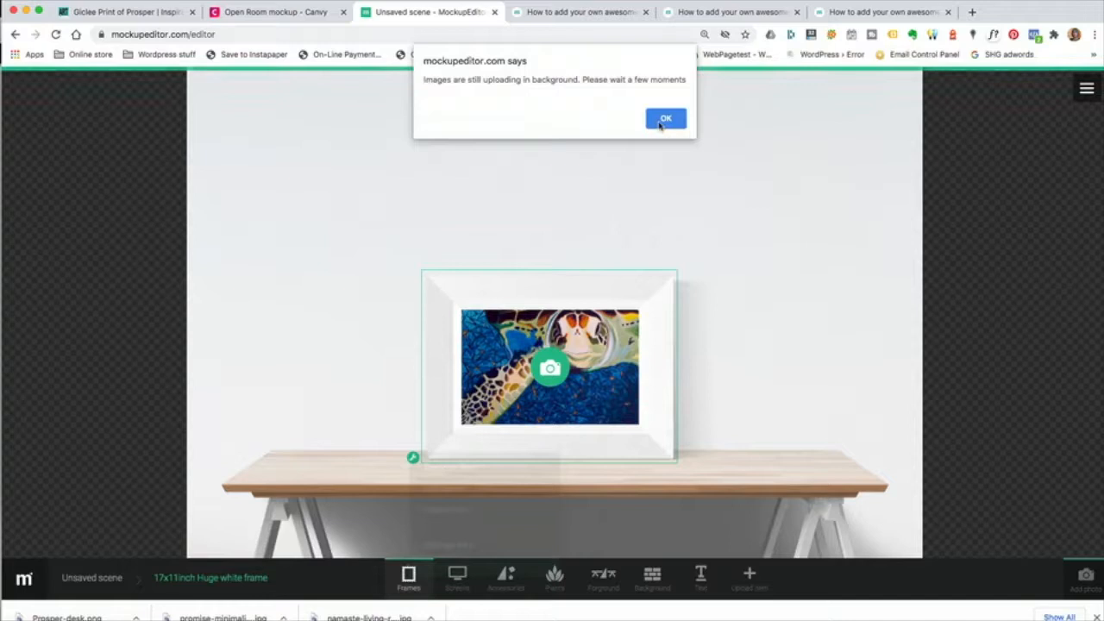
{"action": "left_click", "coordinate": [661, 120]}
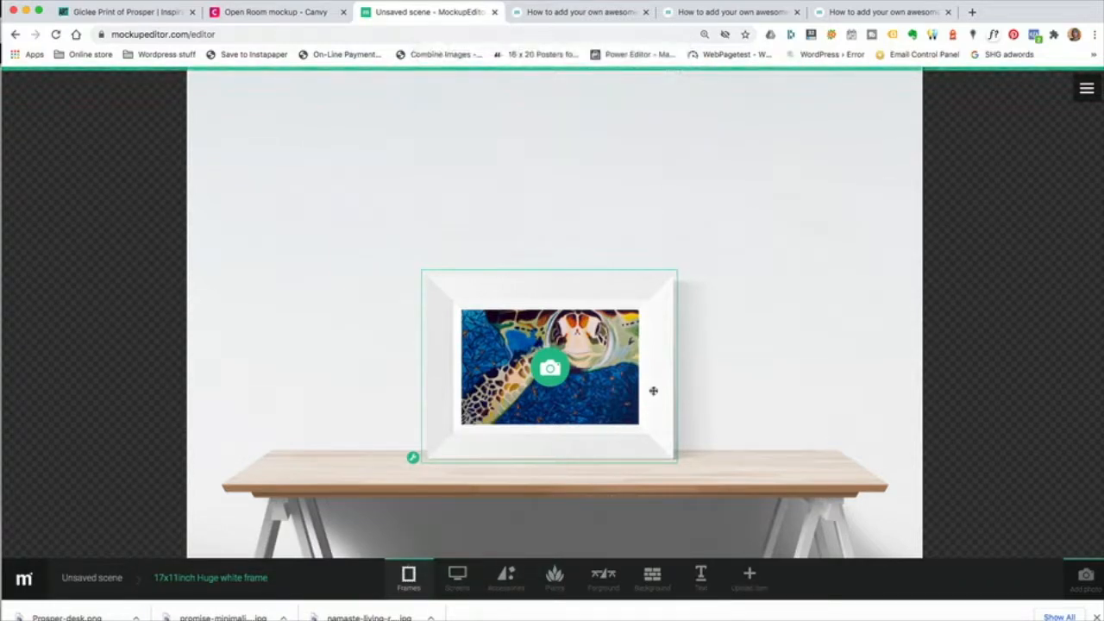
- Change the wall background to the very rough white stone texture
{"action": "left_click", "coordinate": [367, 354]}
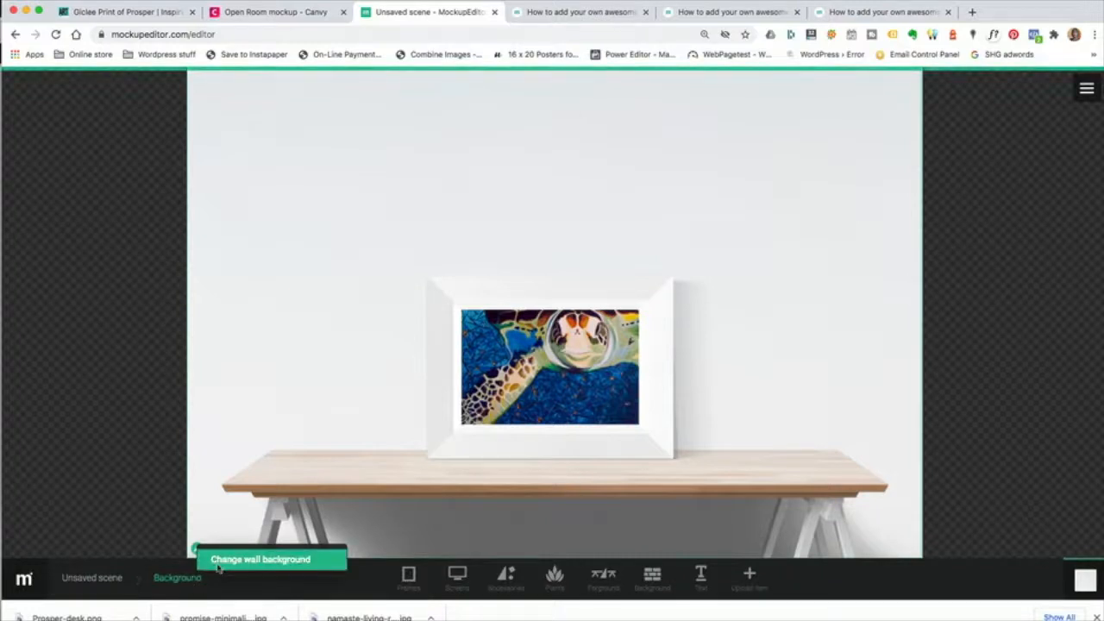
{"action": "left_click", "coordinate": [219, 562]}
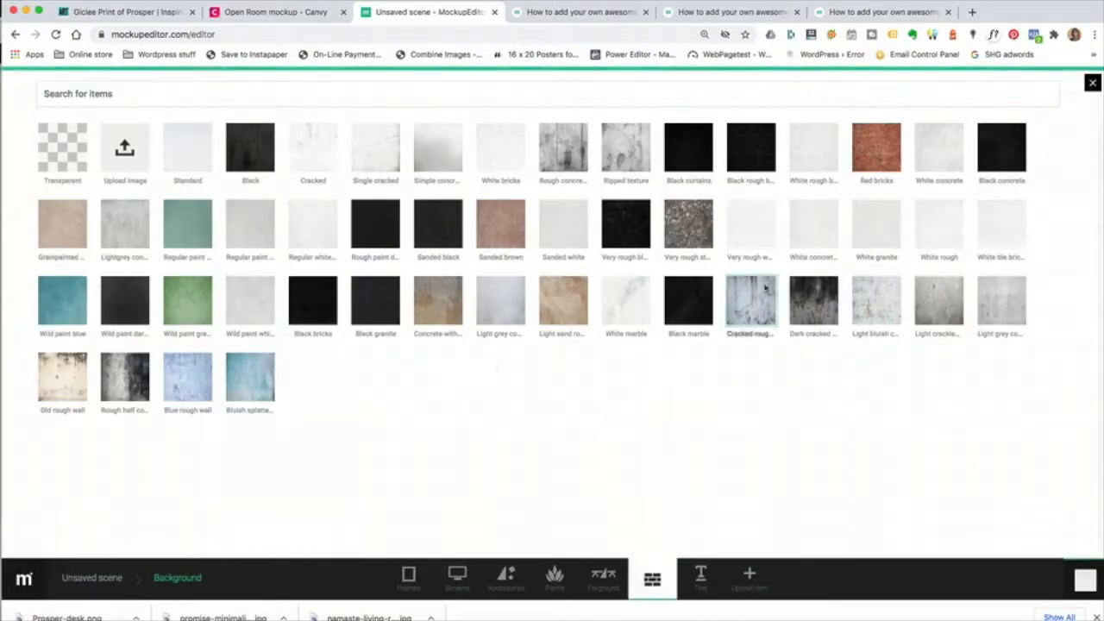
{"action": "left_click", "coordinate": [750, 237]}
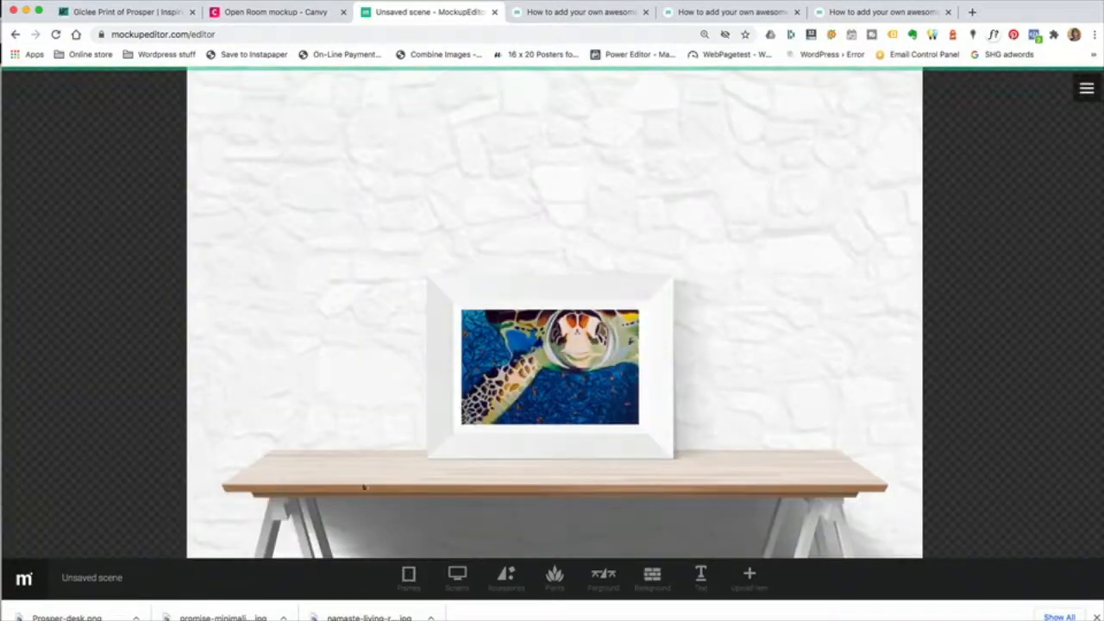
- Change the wall background to the white tile bricks texture
{"action": "left_click", "coordinate": [307, 365]}
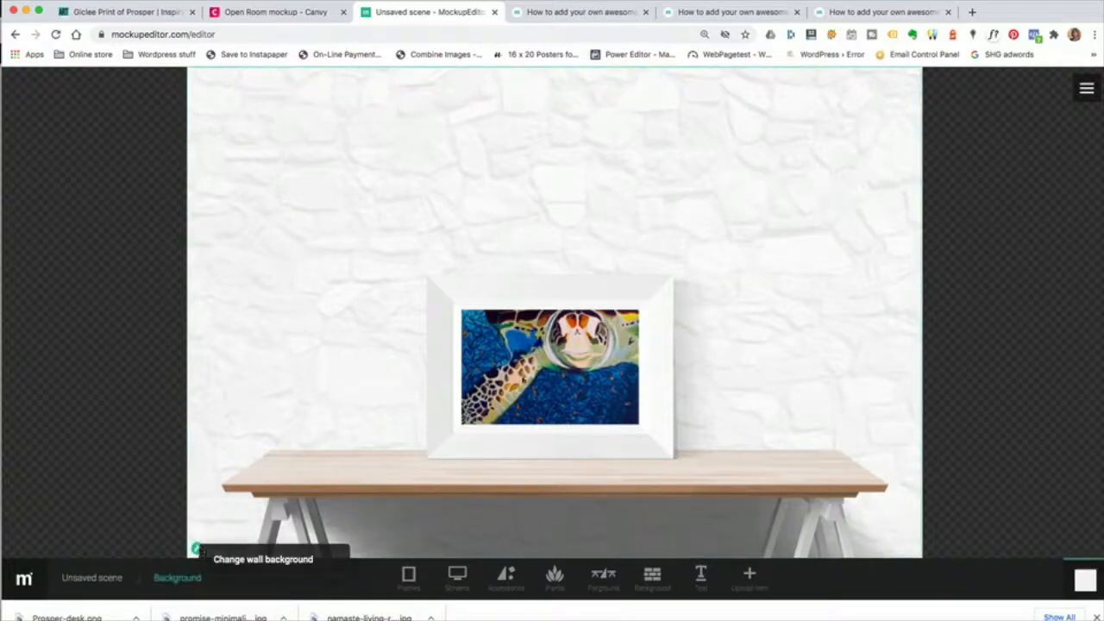
{"action": "left_click", "coordinate": [266, 560]}
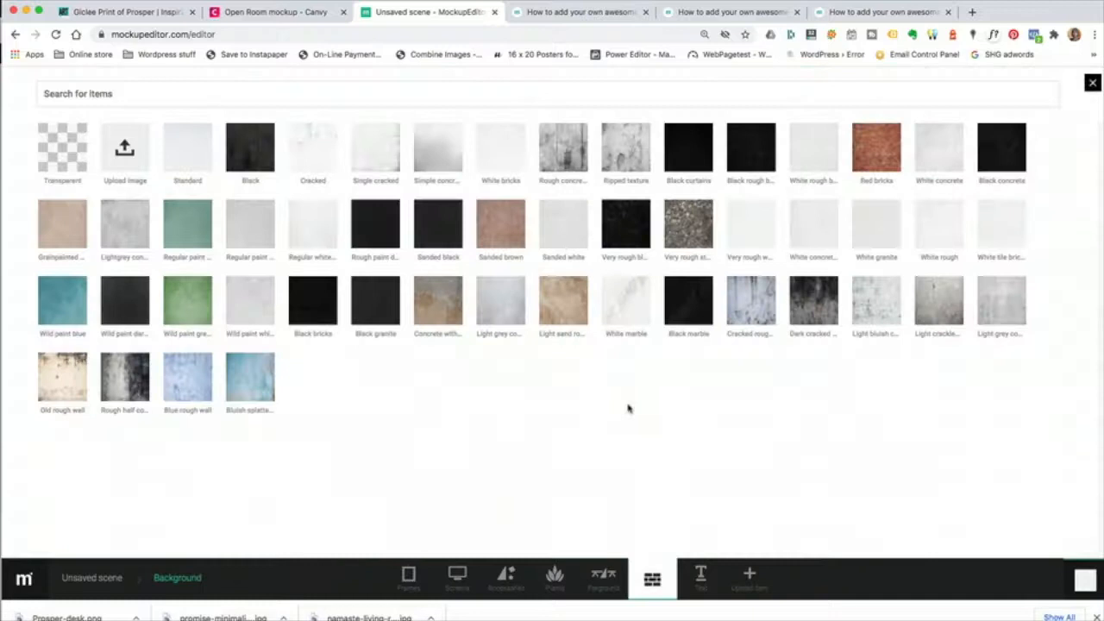
{"action": "left_click", "coordinate": [1001, 226]}
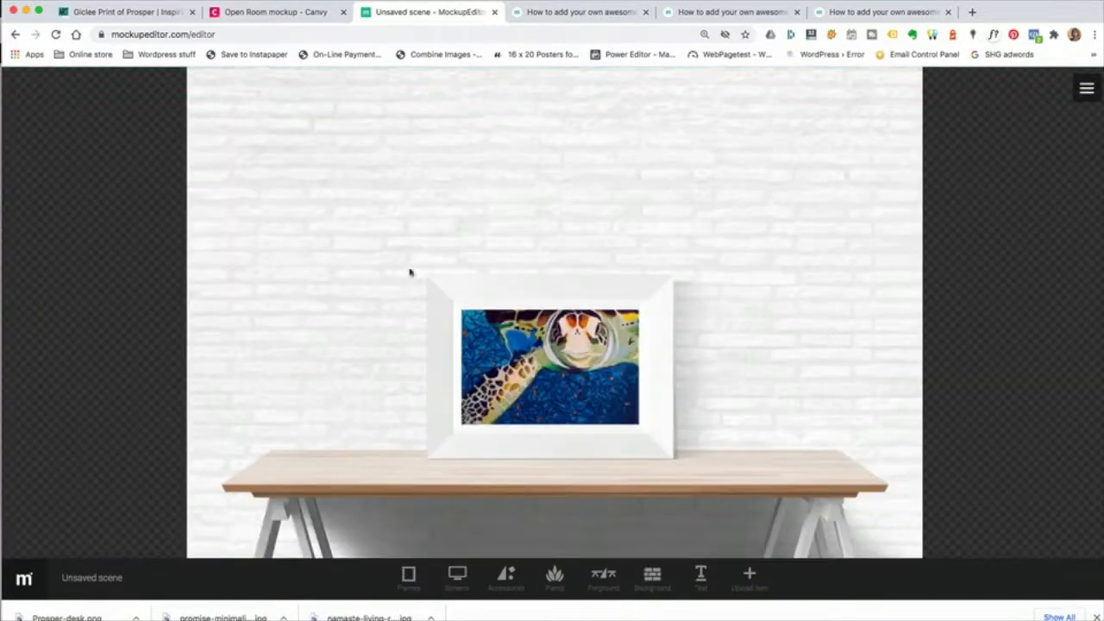
- Change the frame style to the light natural wood frame type, keeping the 4-split white passepartout
{"action": "left_click", "coordinate": [530, 300]}
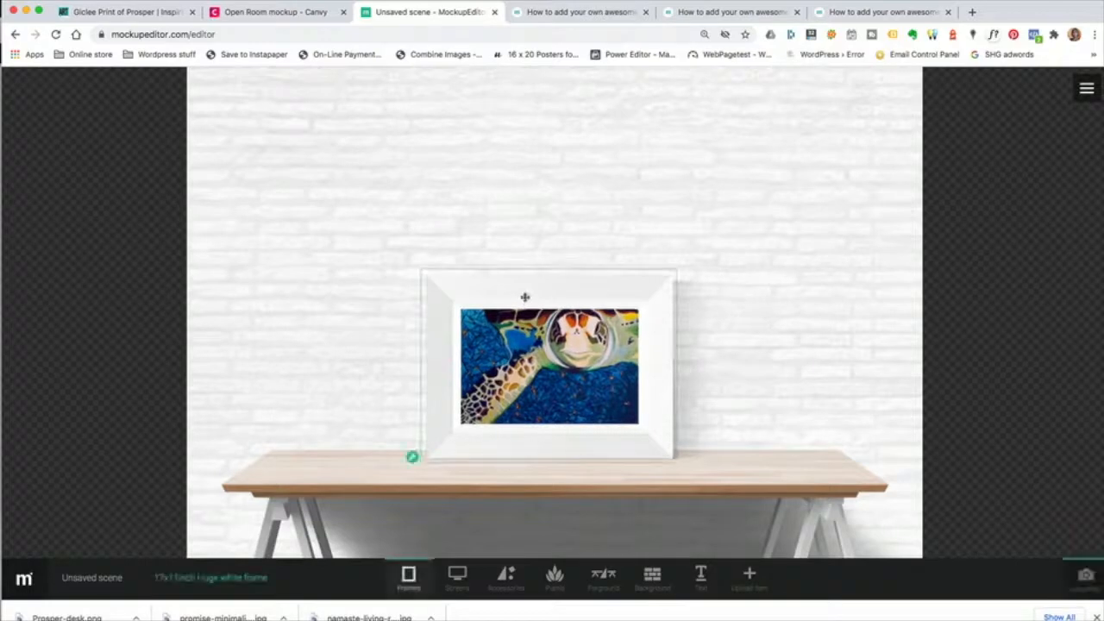
{"action": "left_click", "coordinate": [413, 457]}
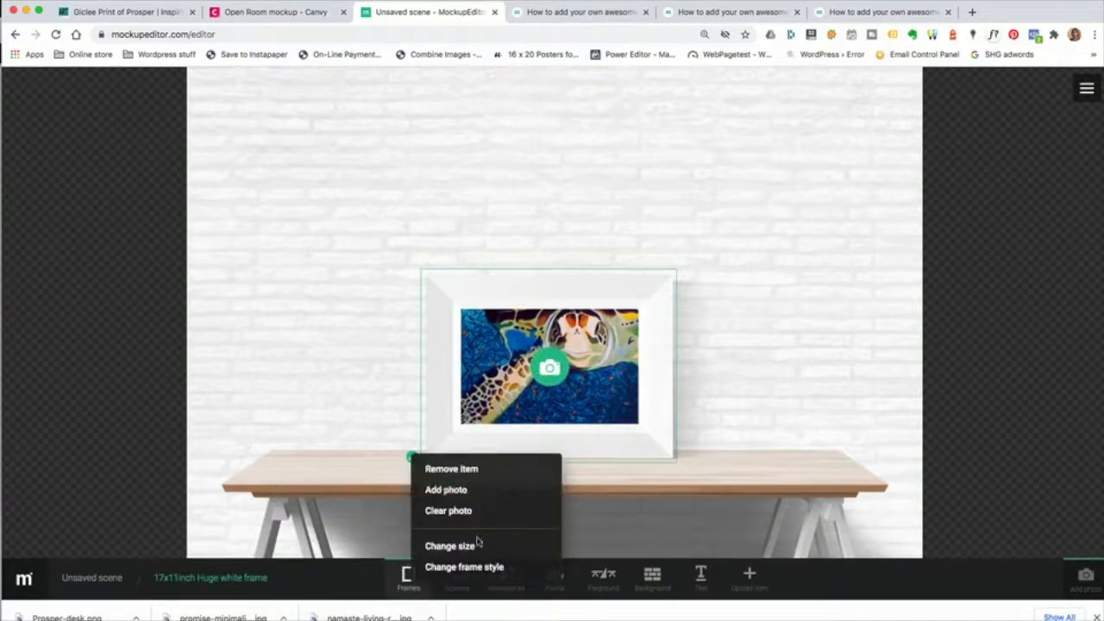
{"action": "left_click", "coordinate": [470, 567]}
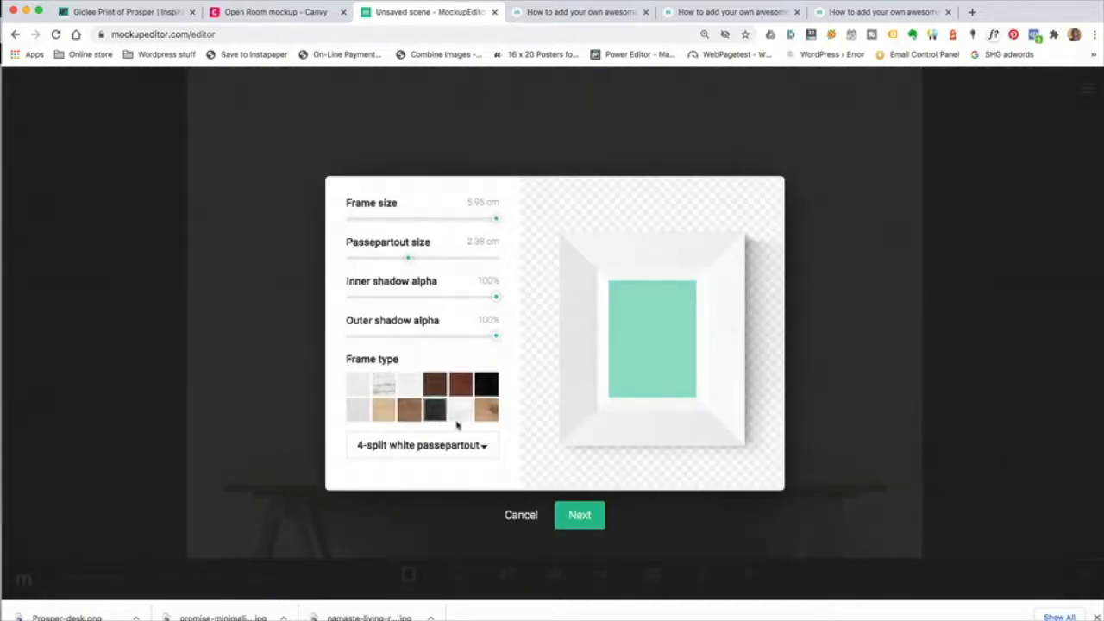
{"action": "left_click", "coordinate": [483, 416]}
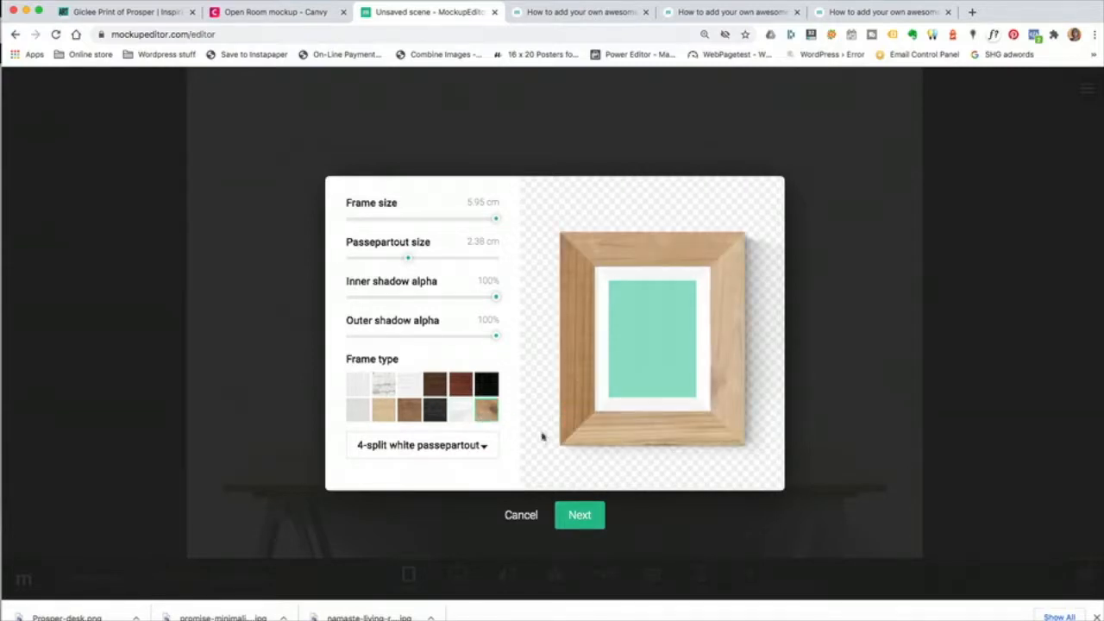
{"action": "left_click", "coordinate": [577, 515]}
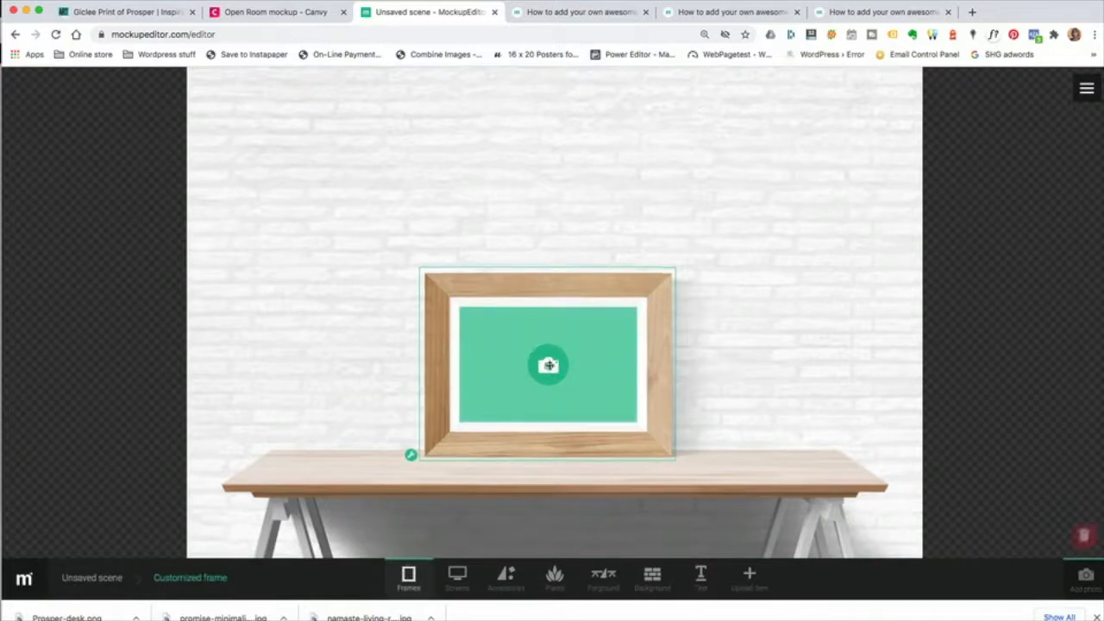
- Fill the wooden frame with the turtle-test JPG from the __FOR PRINTS folder, using the default crop
{"action": "left_click", "coordinate": [549, 367]}
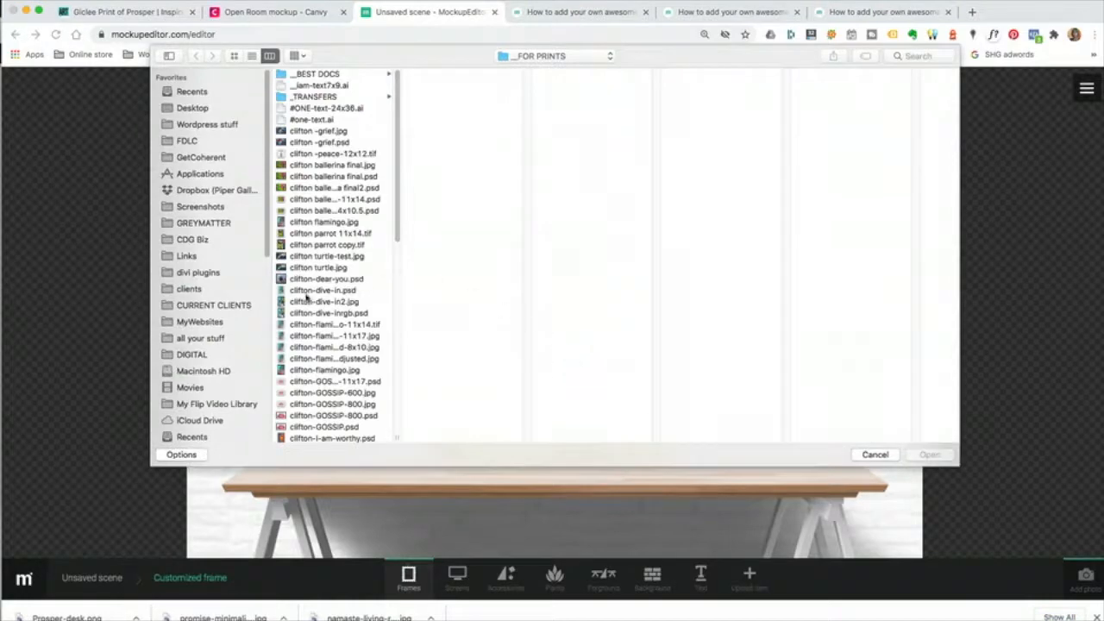
{"action": "left_click", "coordinate": [321, 258]}
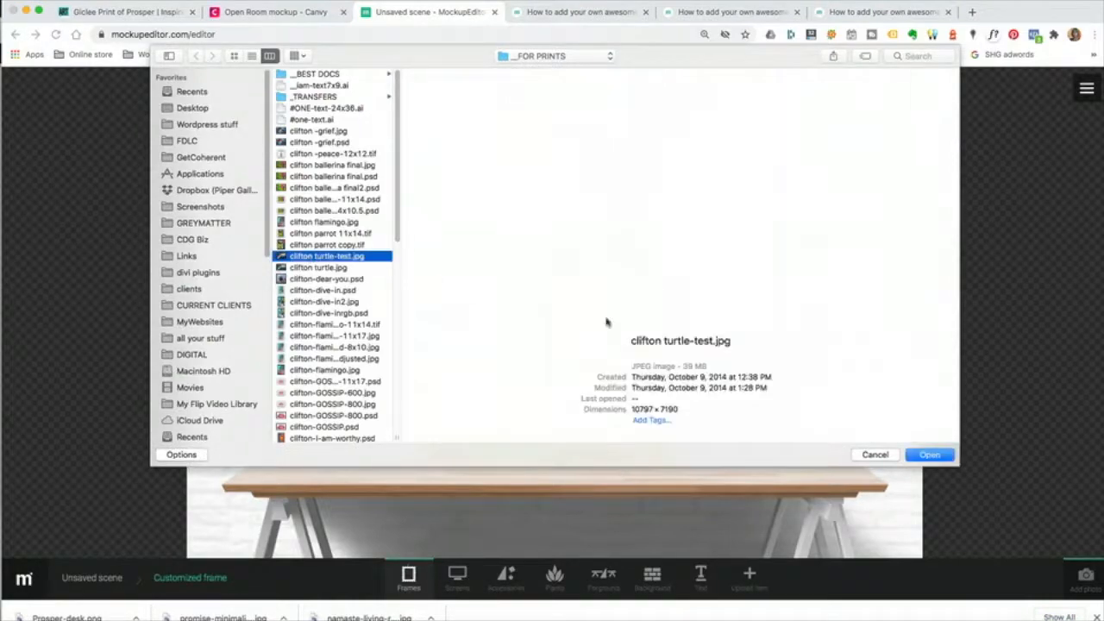
{"action": "left_click", "coordinate": [928, 454]}
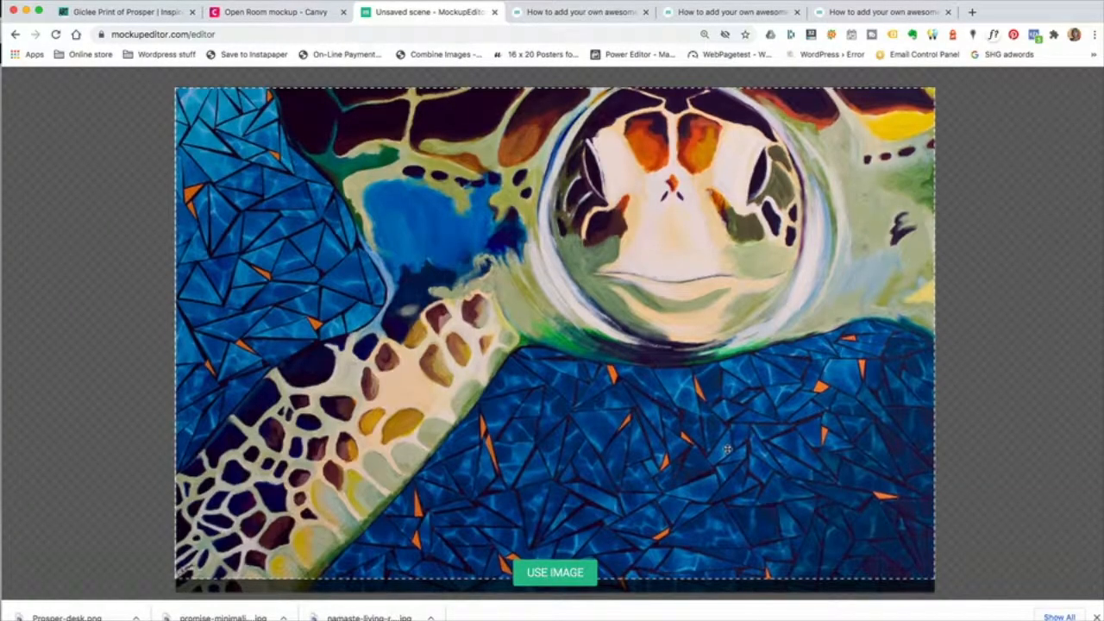
{"action": "left_click", "coordinate": [573, 576]}
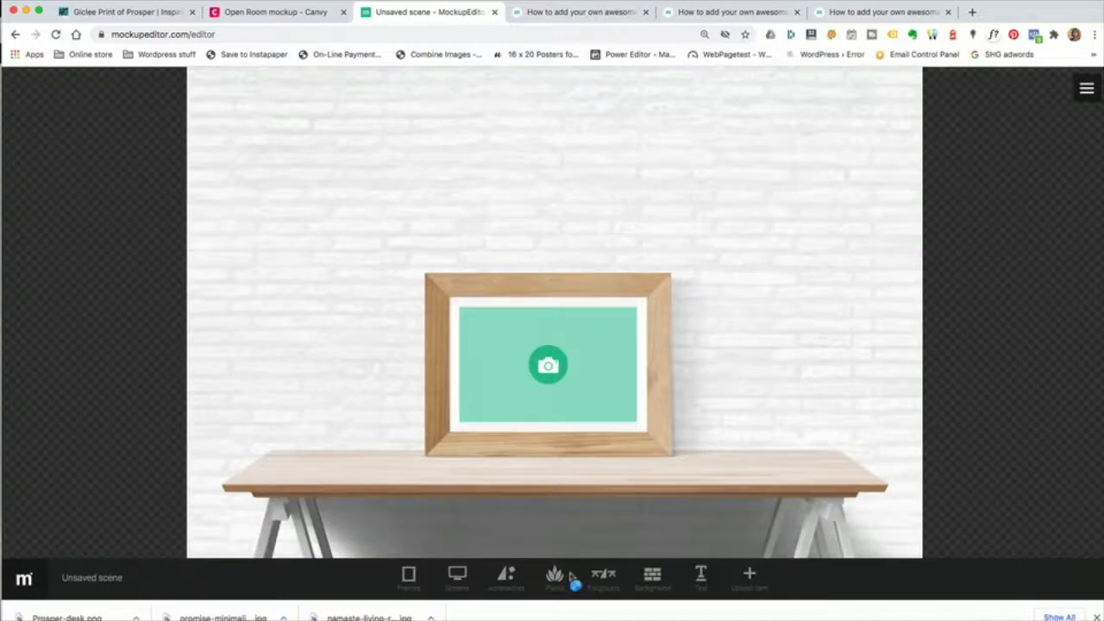
{"action": "left_click", "coordinate": [561, 575]}
{"action": "left_click", "coordinate": [604, 576]}
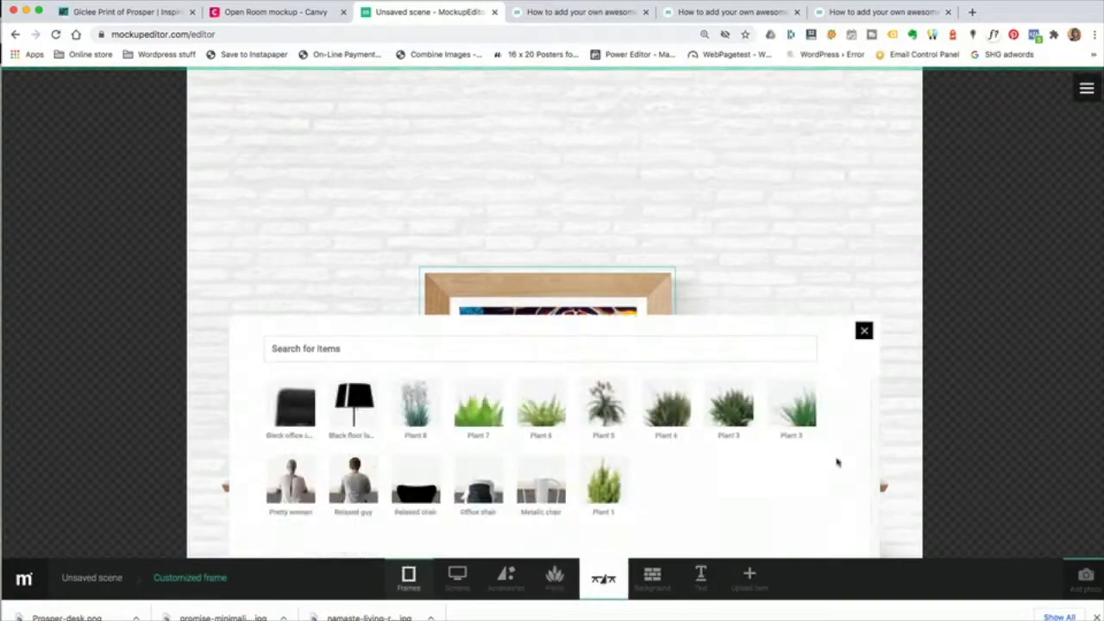
{"action": "left_click", "coordinate": [864, 333]}
- Add the right-facing Sheetboxes accessory and place it on the desk to the left of the frame
{"action": "left_click", "coordinate": [506, 576]}
{"action": "scroll", "coordinate": [512, 517], "scroll_direction": "down", "scroll_amount": 5}
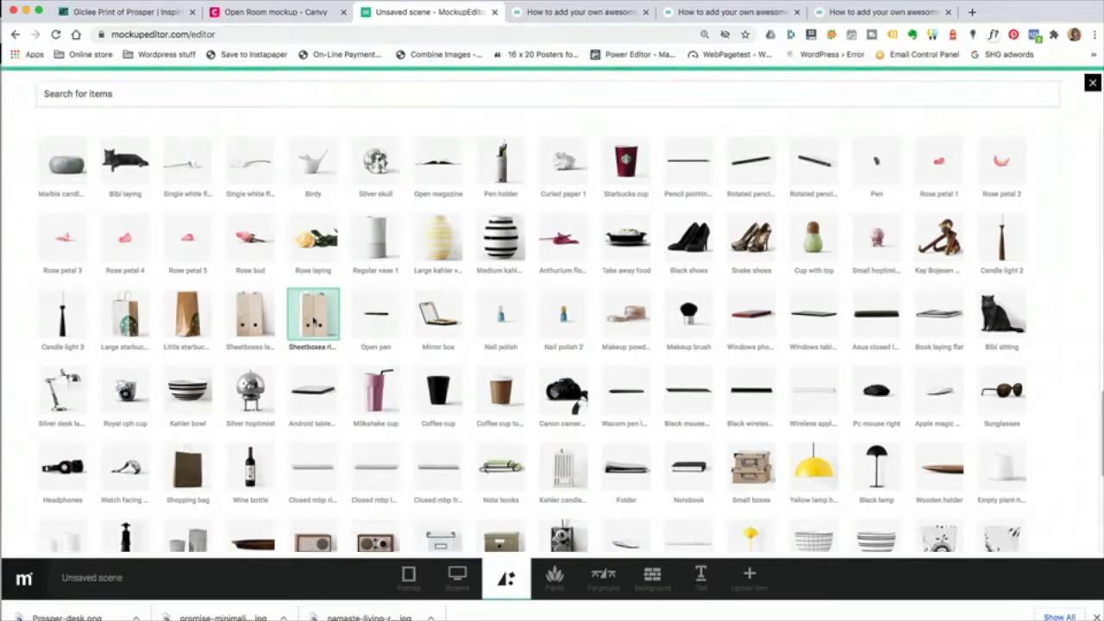
{"action": "left_click", "coordinate": [313, 321]}
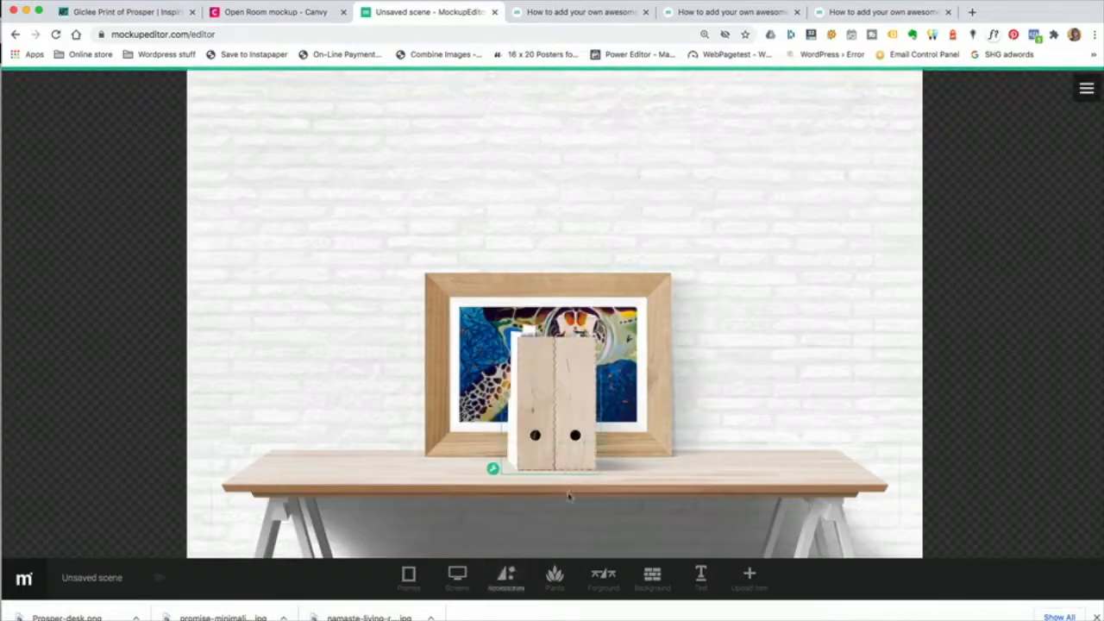
{"action": "left_click_drag", "start_coordinate": [539, 459], "coordinate": [352, 458]}
{"action": "left_click", "coordinate": [506, 576]}
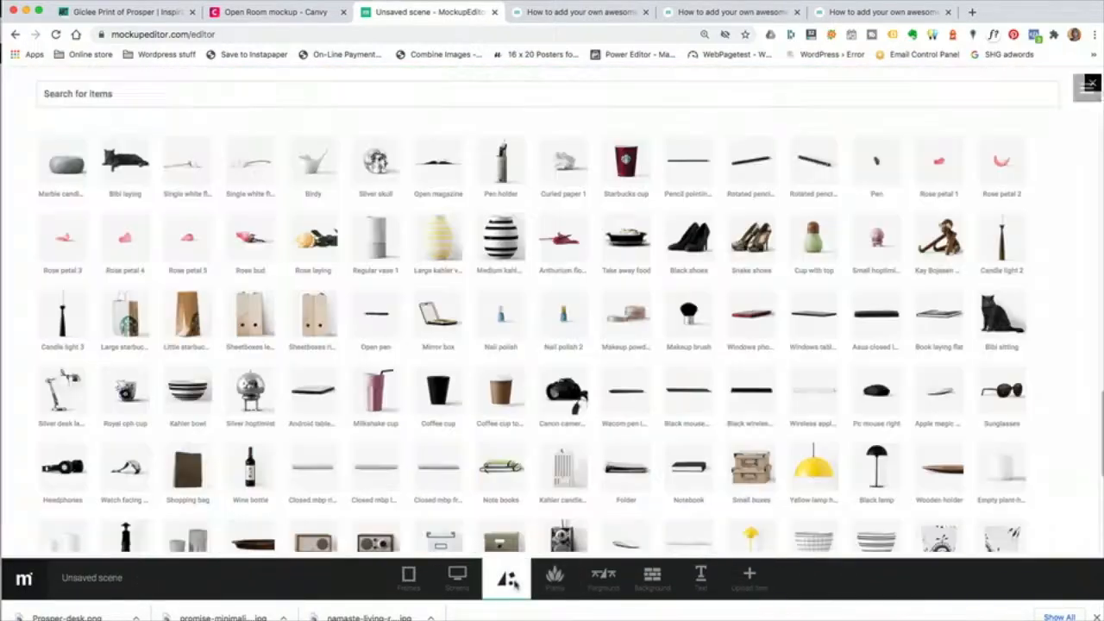
{"action": "left_click", "coordinate": [604, 576]}
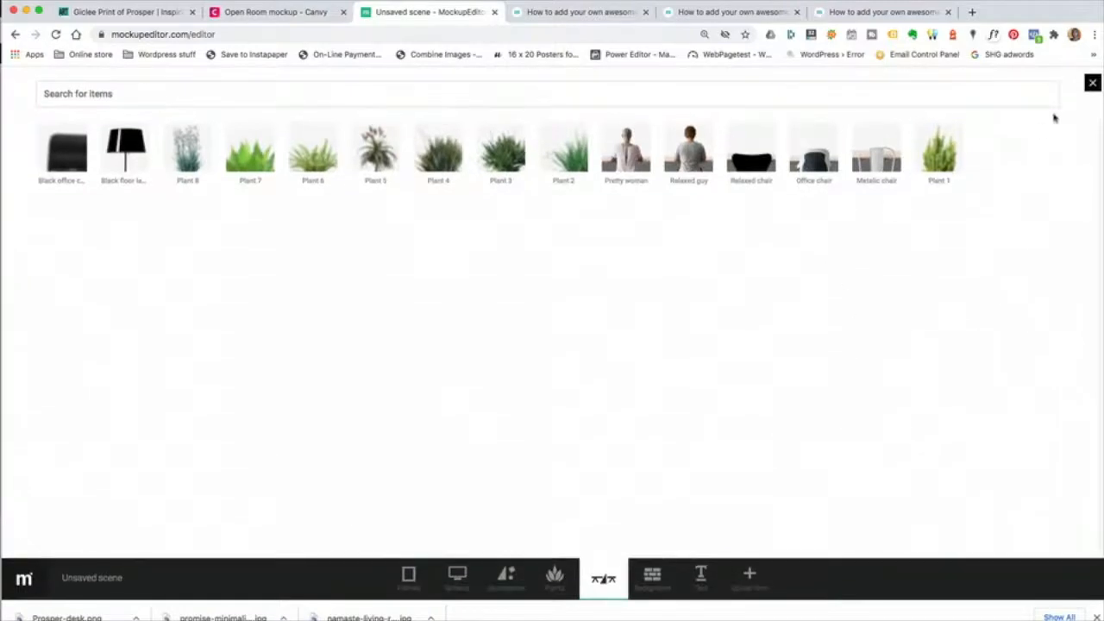
{"action": "left_click", "coordinate": [1092, 83]}
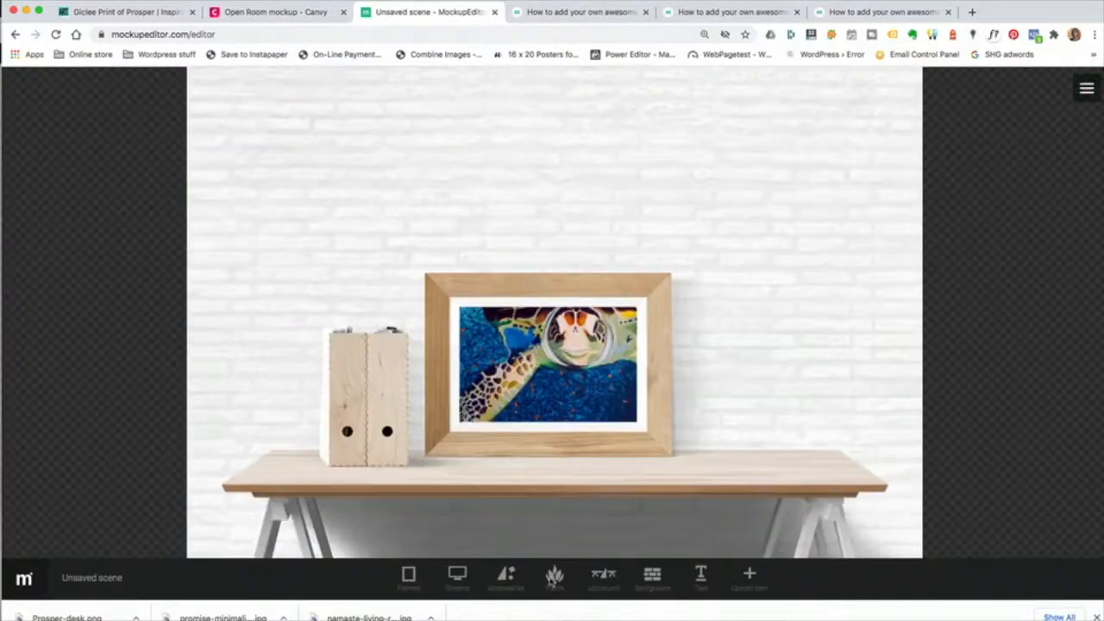
- Add the White Bose headset accessory on the desk by the frame's lower right corner and nudge the sheetboxes closer to the frame
{"action": "left_click", "coordinate": [536, 581]}
{"action": "left_click", "coordinate": [506, 578]}
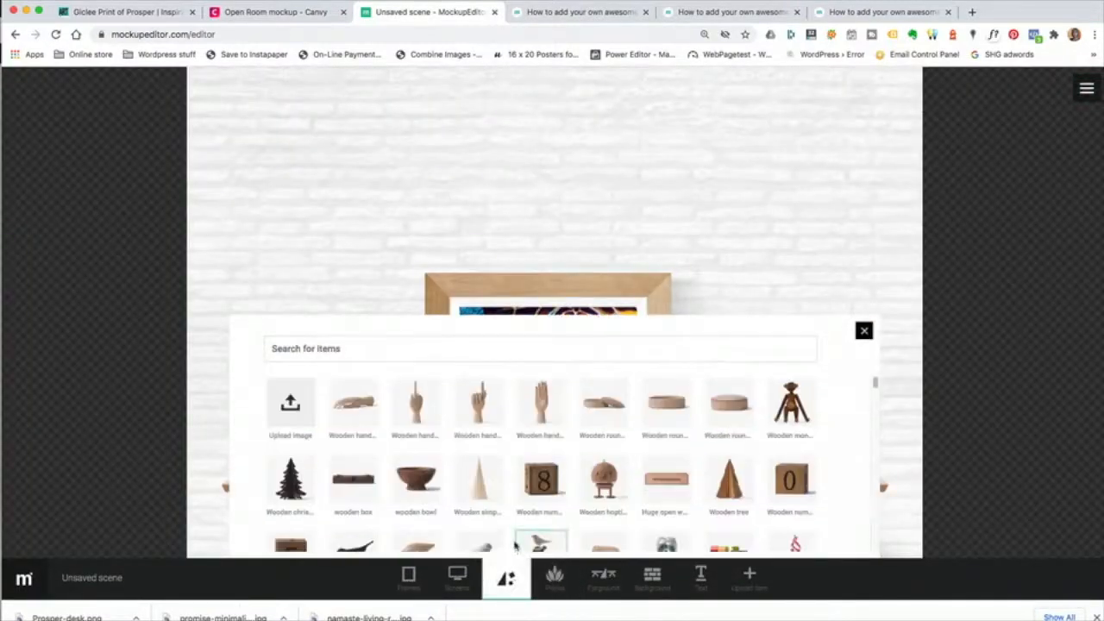
{"action": "scroll", "coordinate": [521, 483], "scroll_direction": "down", "scroll_amount": 3}
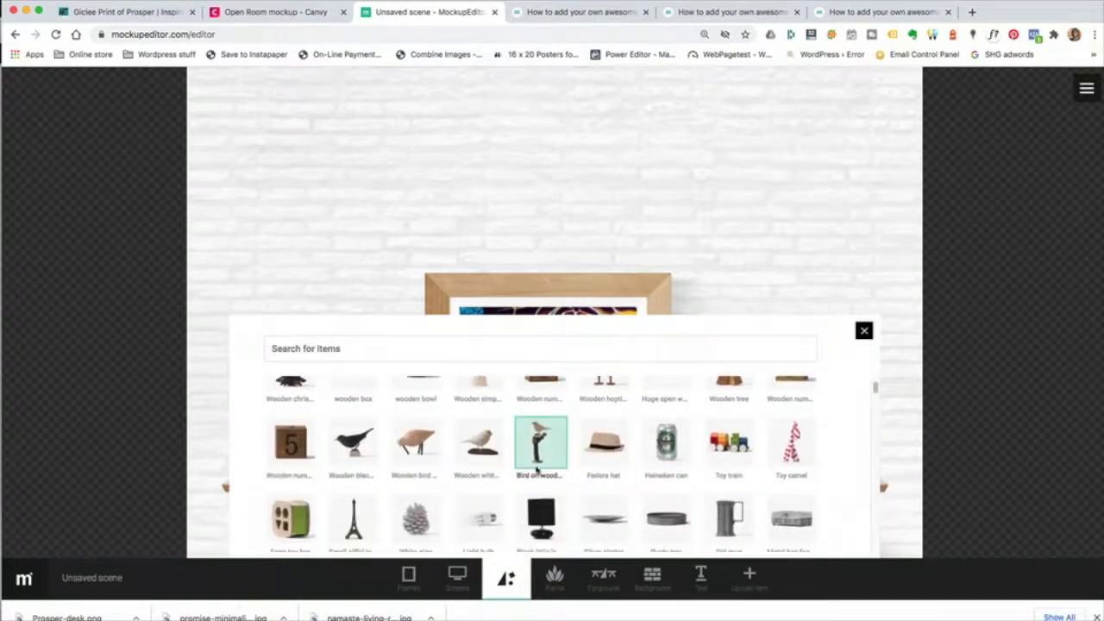
{"action": "scroll", "coordinate": [536, 470], "scroll_direction": "down", "scroll_amount": 2}
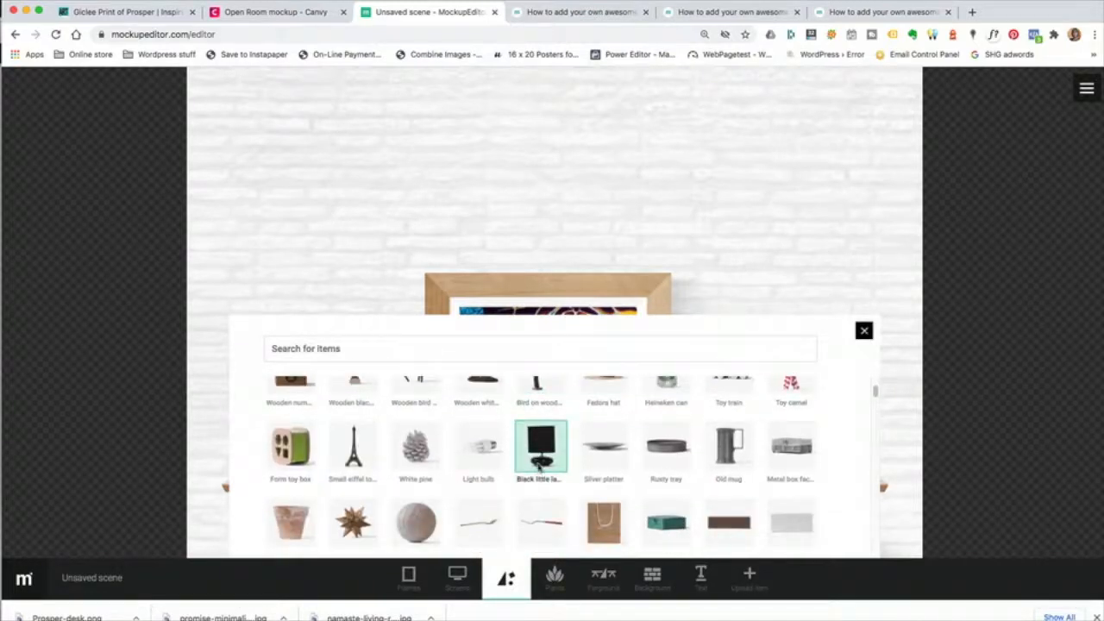
{"action": "scroll", "coordinate": [539, 466], "scroll_direction": "down", "scroll_amount": 3}
{"action": "scroll", "coordinate": [539, 466], "scroll_direction": "down", "scroll_amount": 8}
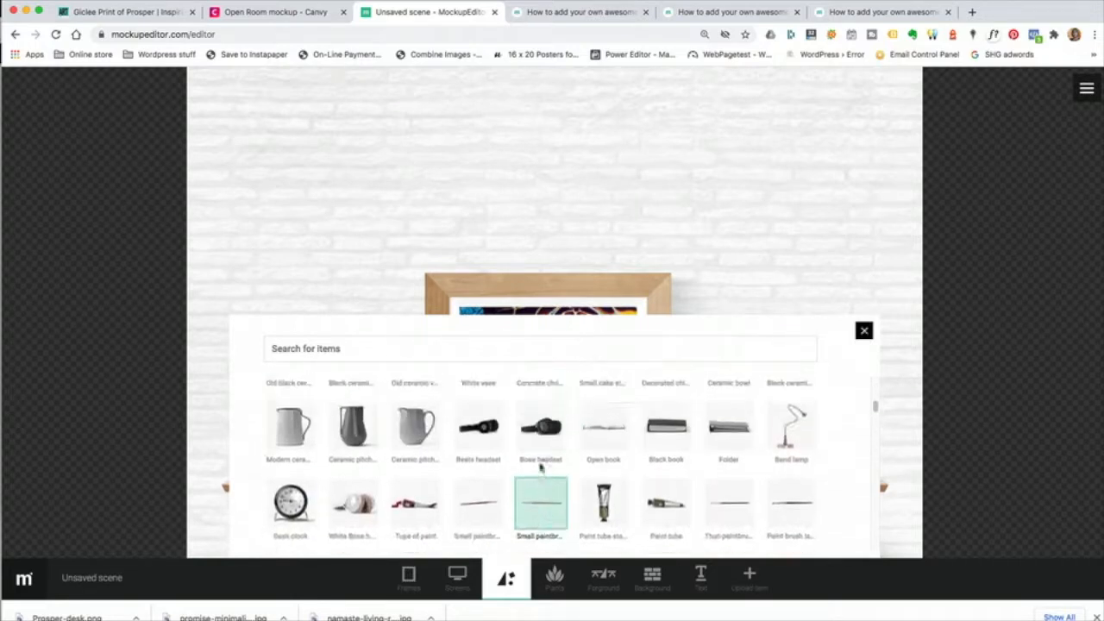
{"action": "scroll", "coordinate": [541, 466], "scroll_direction": "down", "scroll_amount": 3}
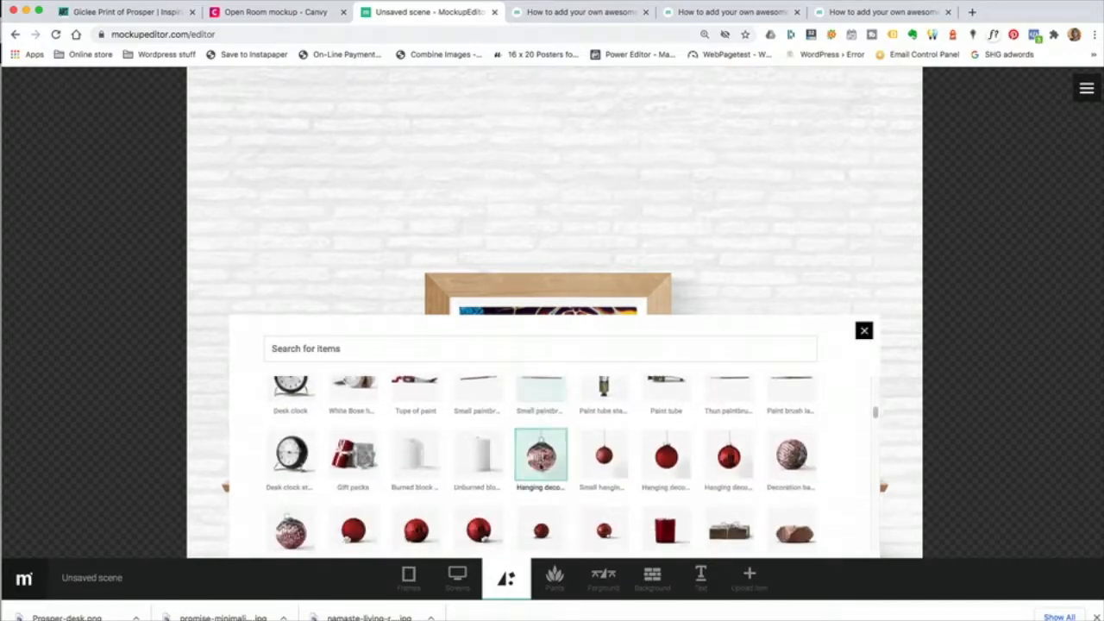
{"action": "scroll", "coordinate": [541, 457], "scroll_direction": "up", "scroll_amount": 1}
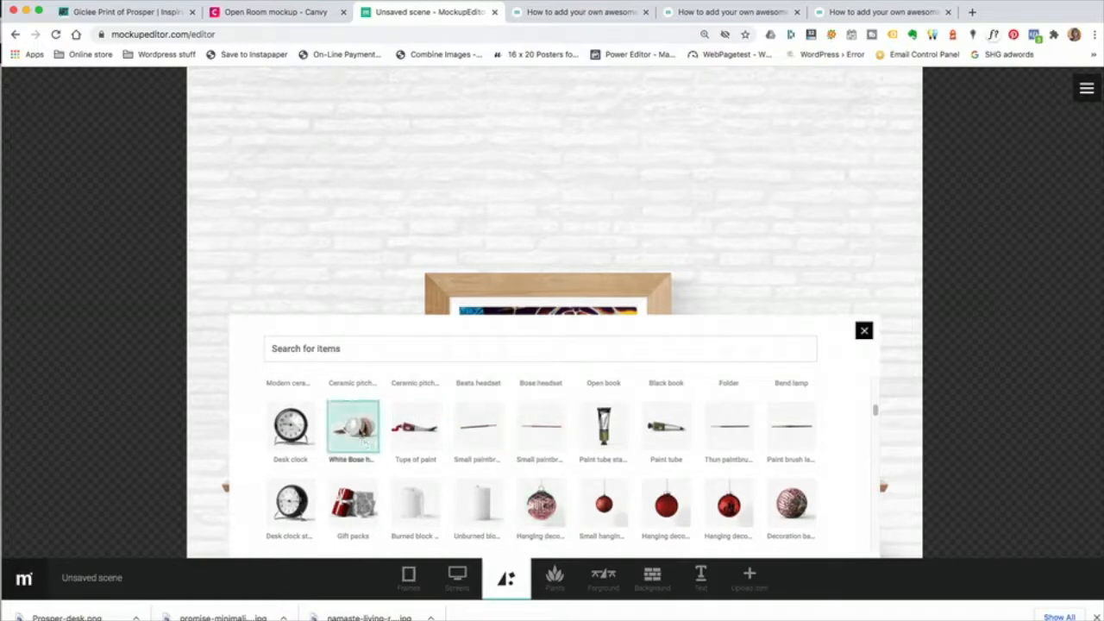
{"action": "left_click", "coordinate": [366, 443]}
{"action": "left_click_drag", "start_coordinate": [539, 455], "coordinate": [680, 462]}
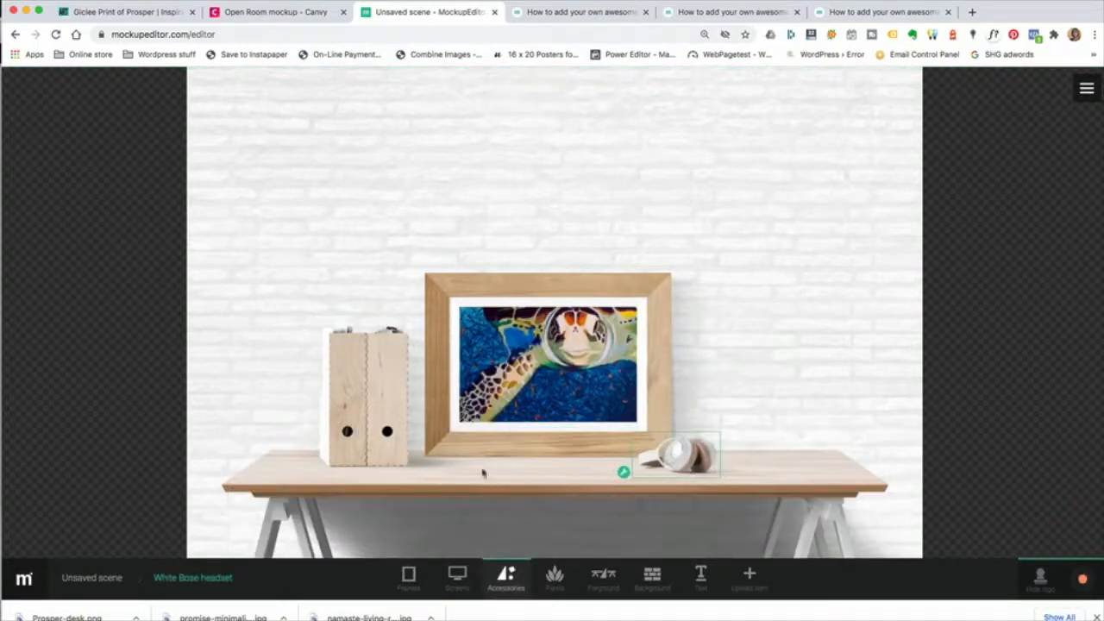
{"action": "left_click_drag", "start_coordinate": [385, 450], "coordinate": [411, 456]}
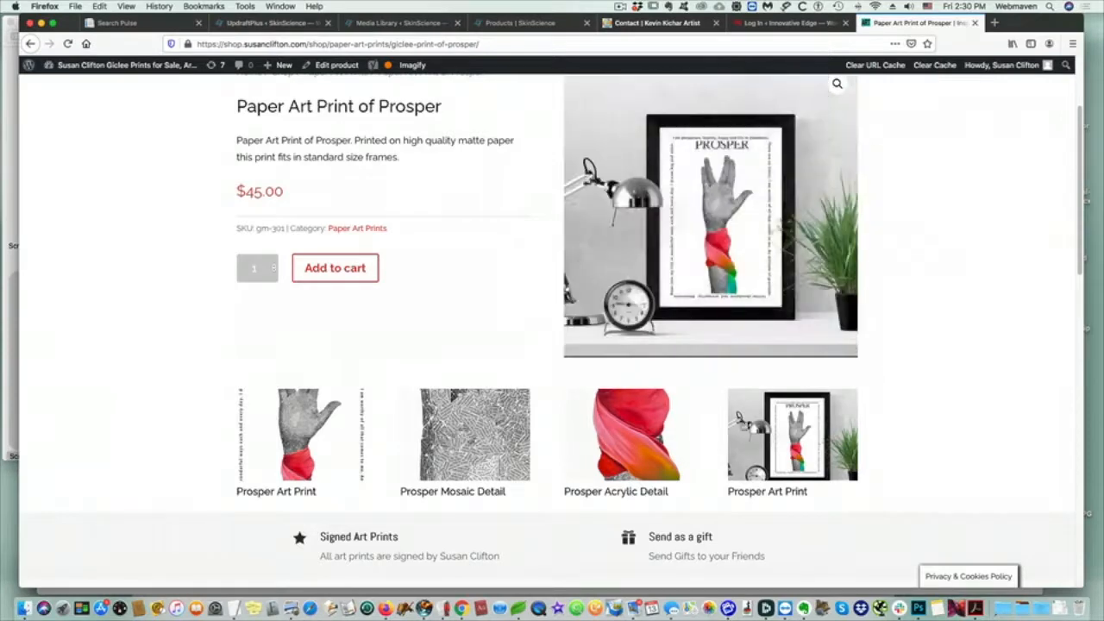
- View the enlarged gallery images of the Paper Art Print of Prosper product, from the full print through to the framed desk mockup
{"action": "left_click", "coordinate": [303, 434]}
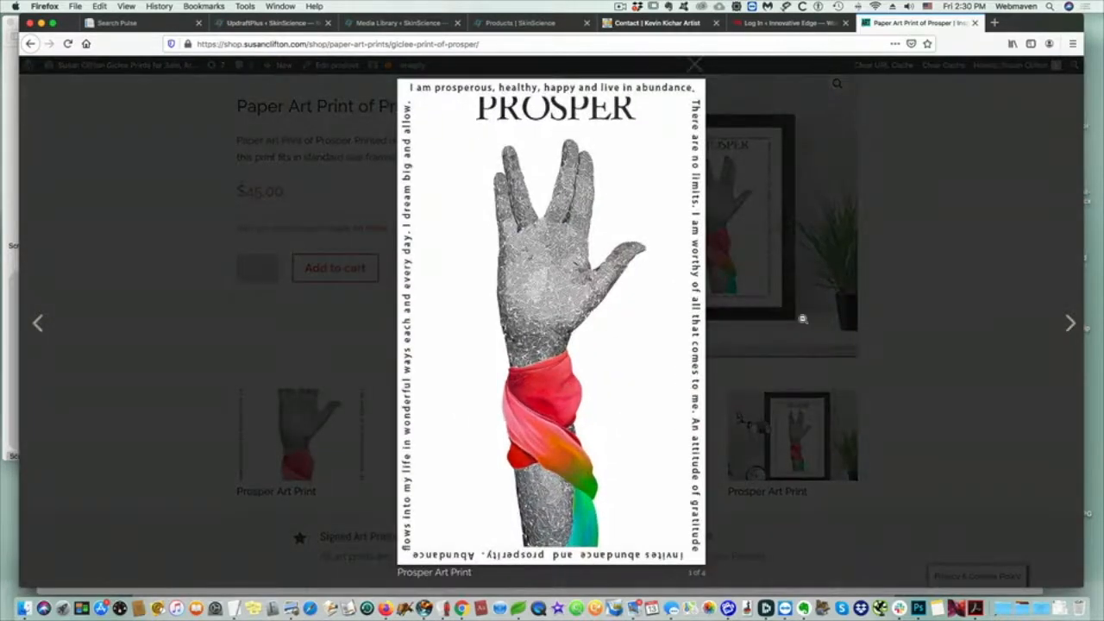
{"action": "left_click", "coordinate": [1053, 323]}
{"action": "left_click", "coordinate": [1054, 323]}
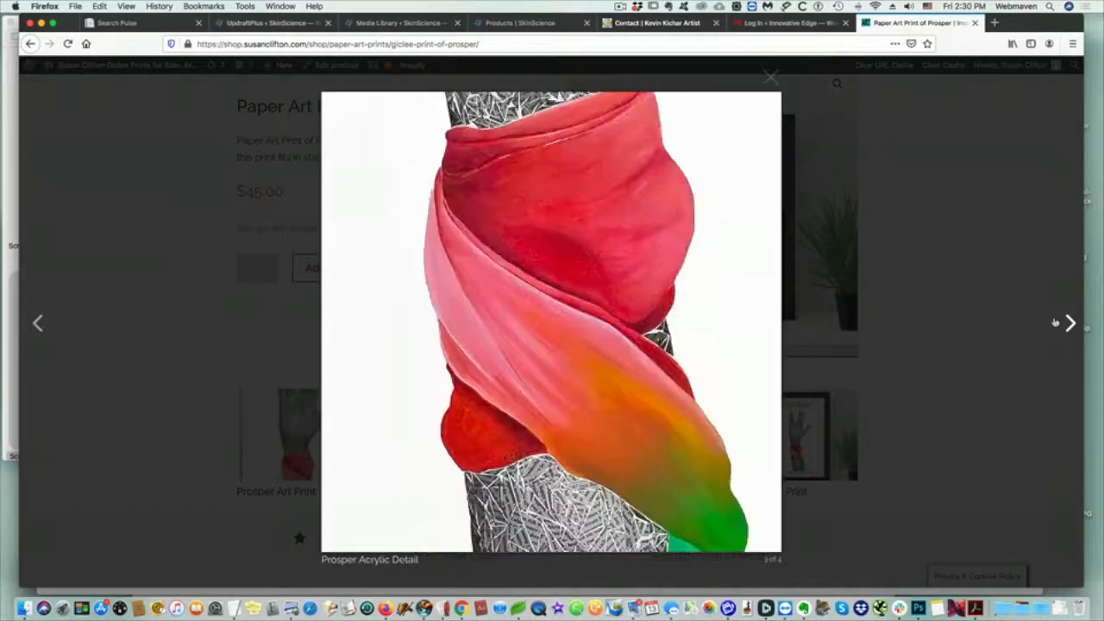
{"action": "left_click", "coordinate": [1054, 322]}
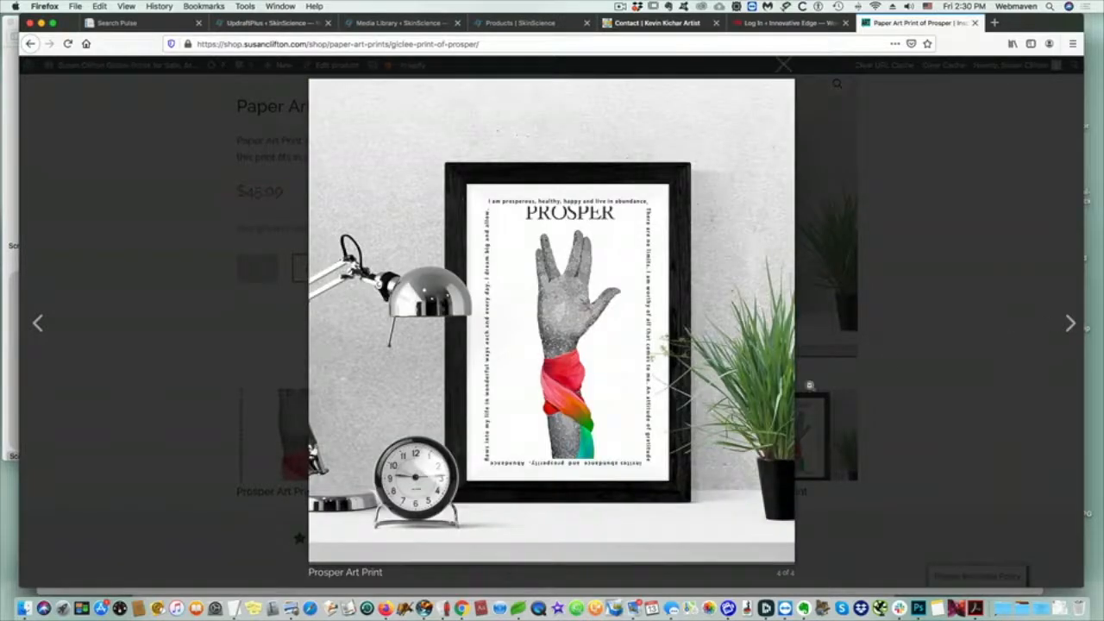